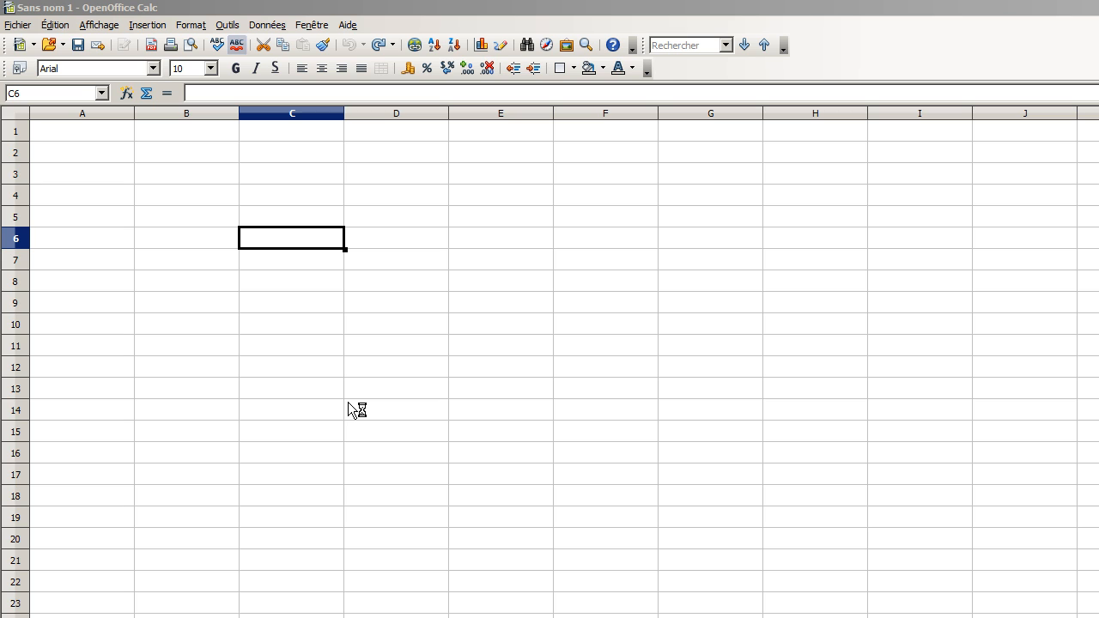
pyautogui.click(85, 129)
pyautogui.click(88, 157)
pyautogui.click(91, 174)
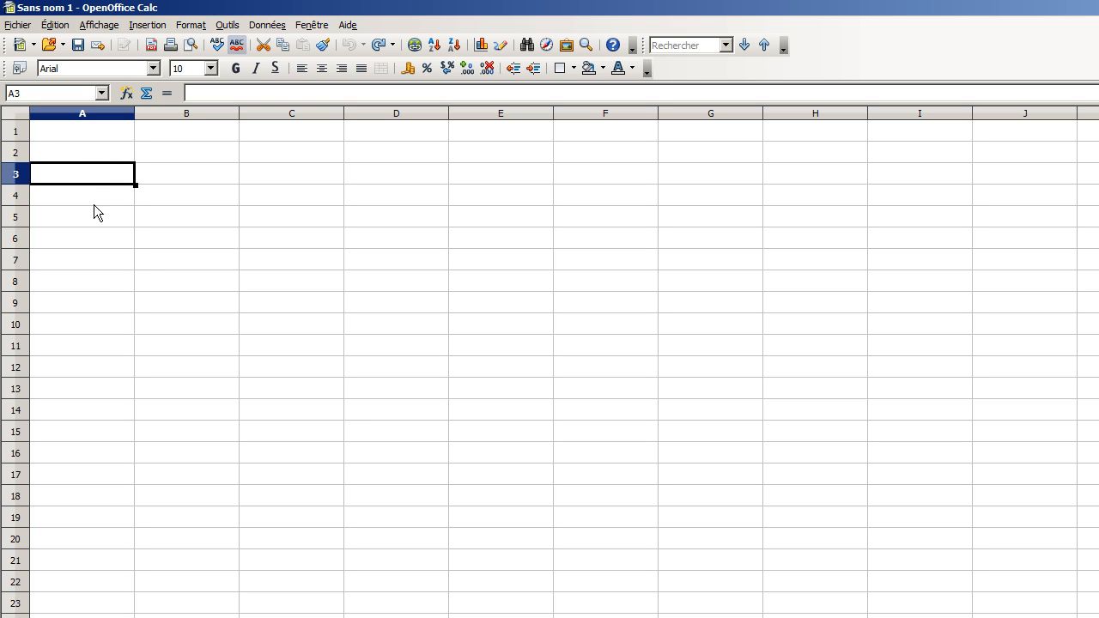
pyautogui.click(95, 214)
pyautogui.click(97, 196)
pyautogui.click(98, 174)
pyautogui.click(95, 152)
pyautogui.click(94, 133)
pyautogui.click(97, 195)
pyautogui.click(98, 216)
pyautogui.click(102, 256)
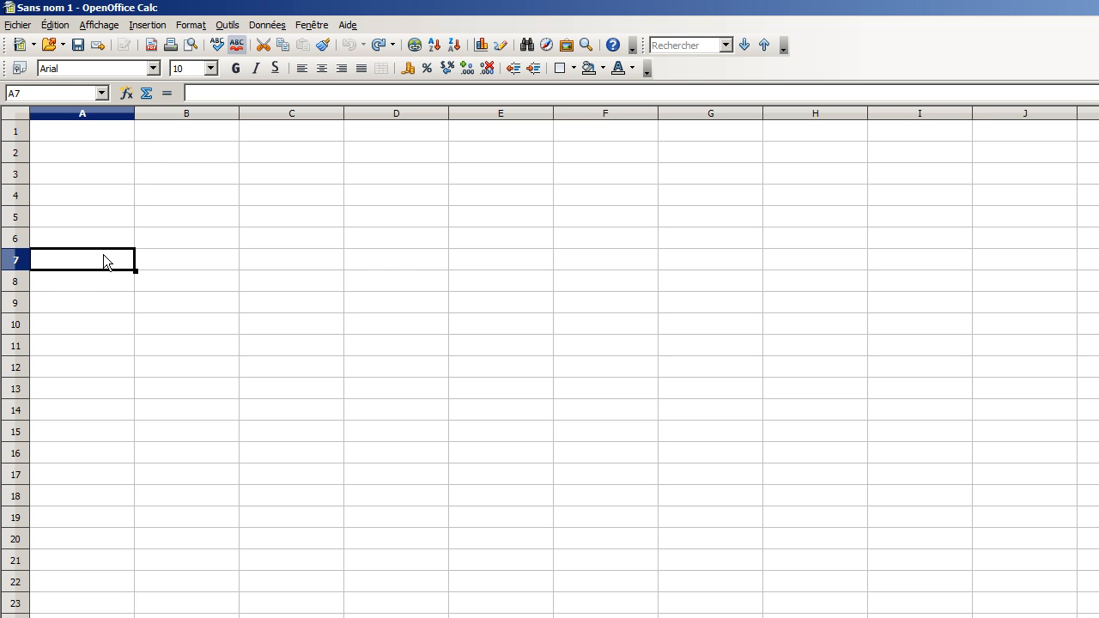
pyautogui.click(397, 260)
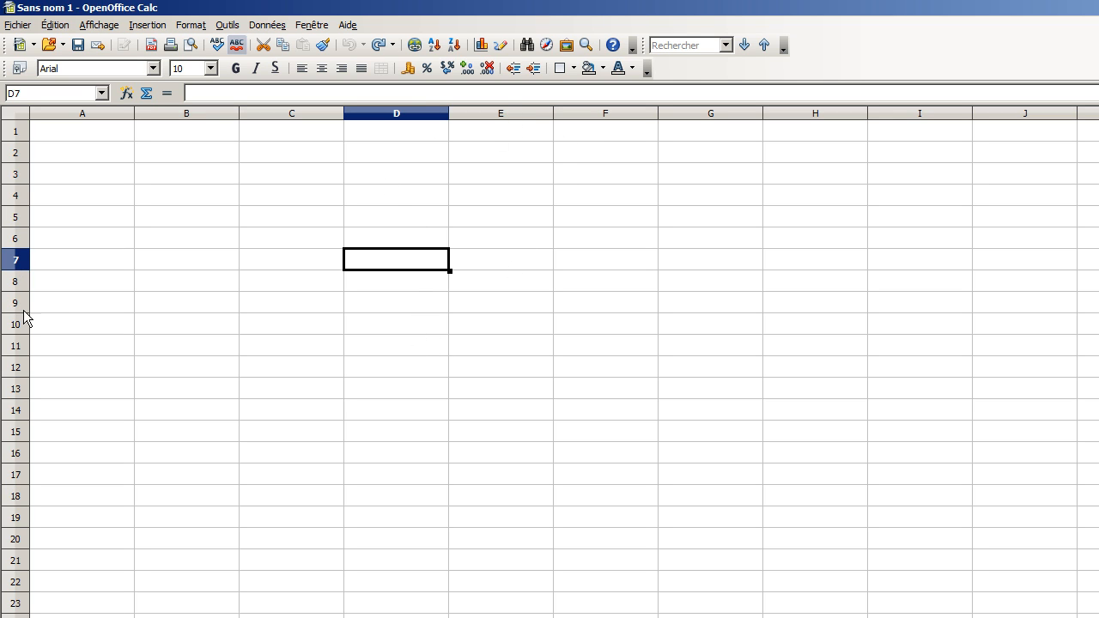
pyautogui.click(504, 310)
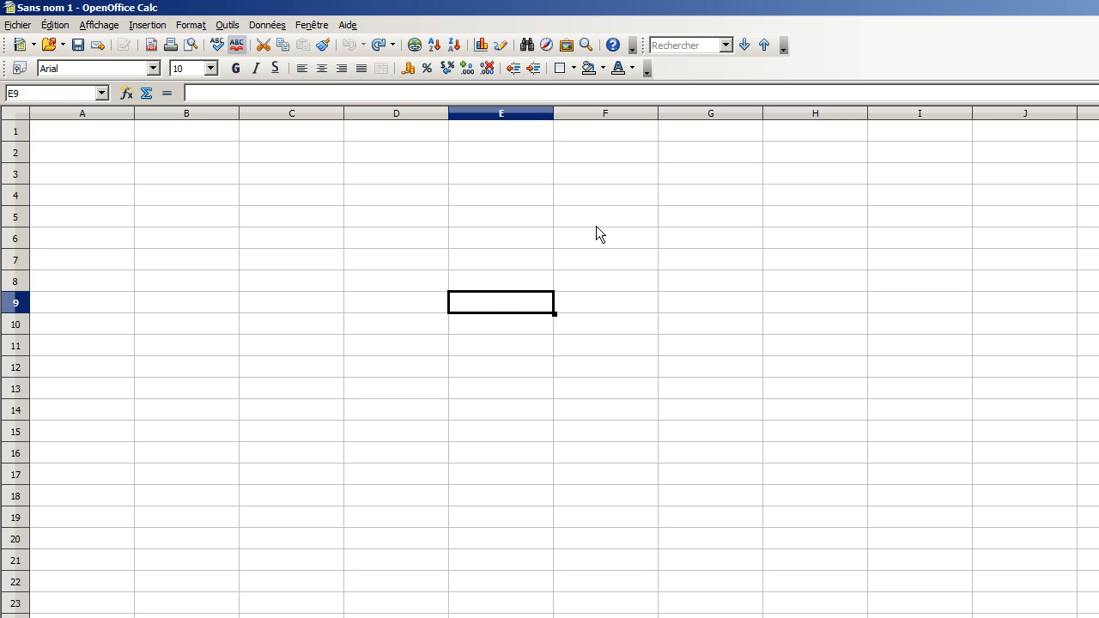
# Step: Fill the background of cell F2 with the colour Cyan 1
pyautogui.click(592, 148)
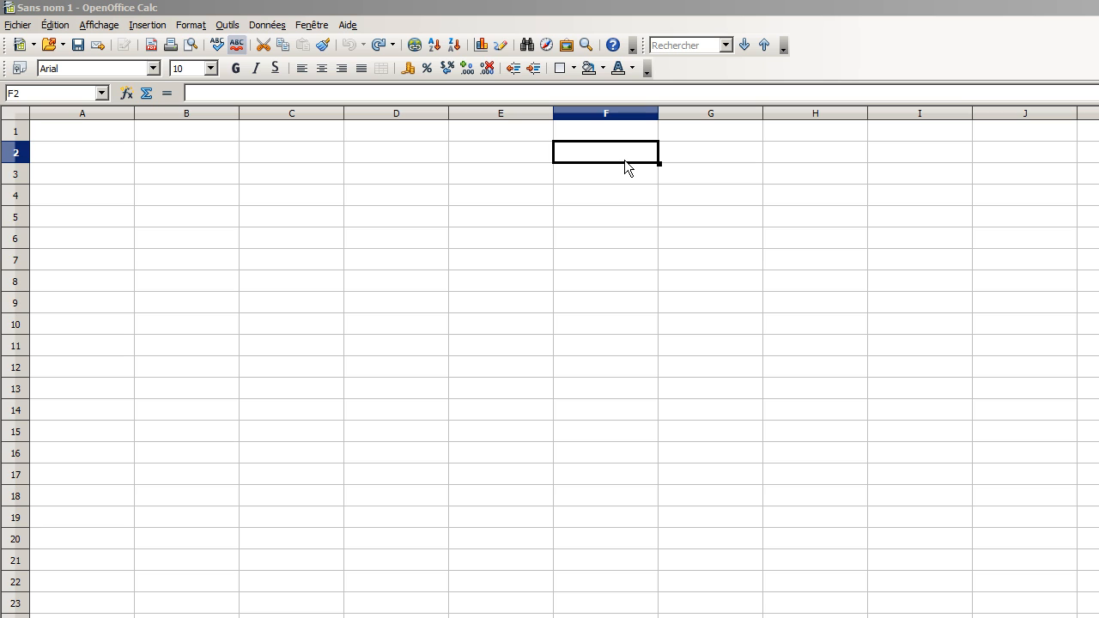
pyautogui.click(603, 72)
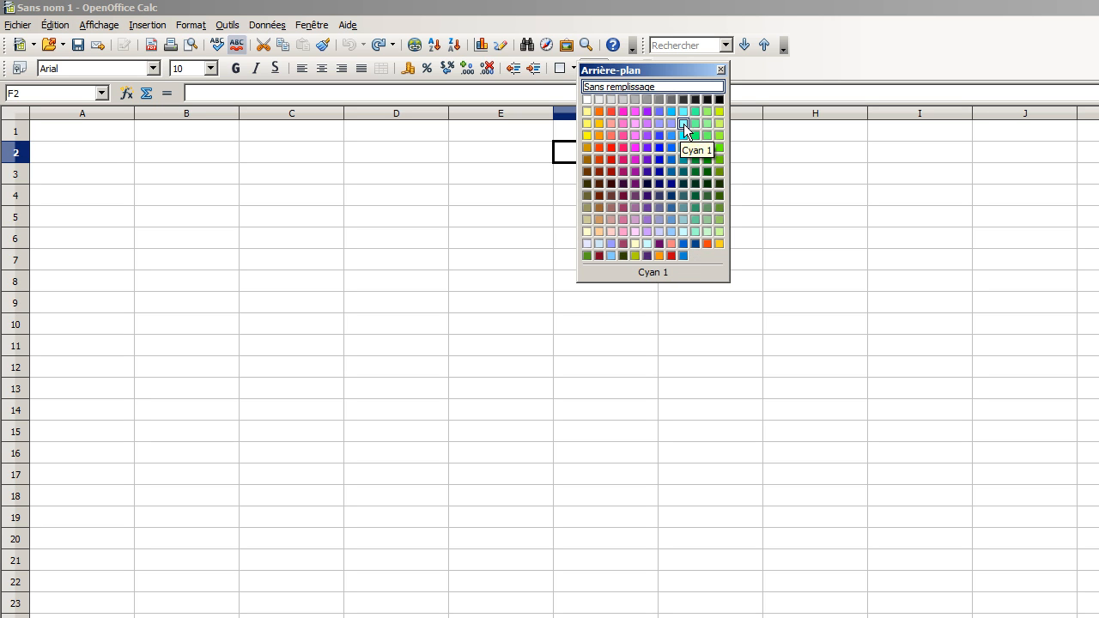
pyautogui.click(683, 124)
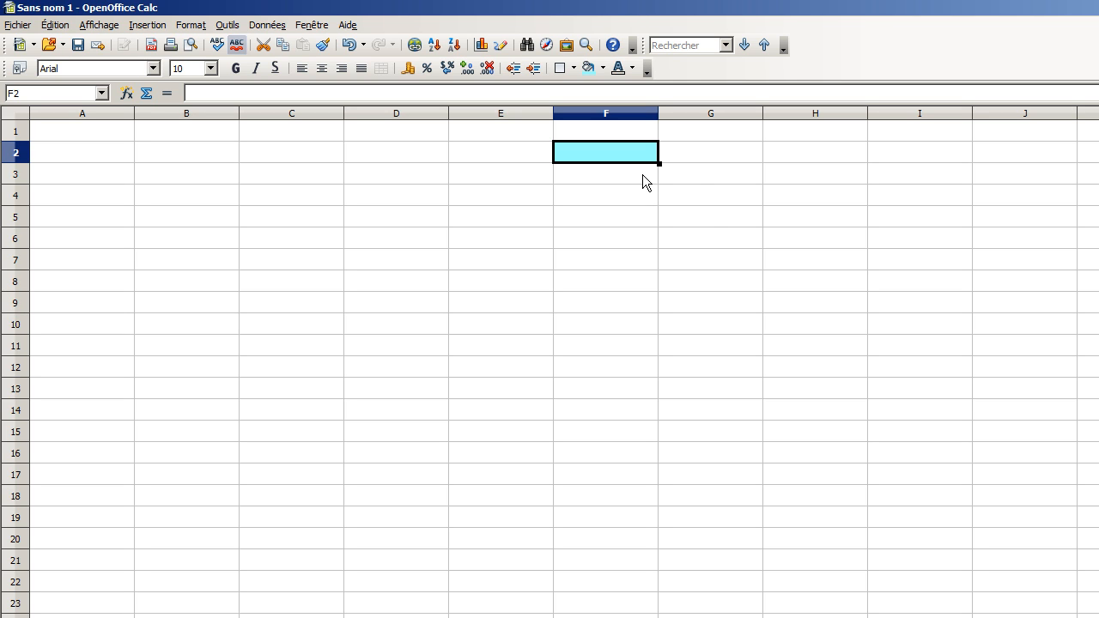
pyautogui.click(695, 181)
pyautogui.click(629, 157)
pyautogui.click(529, 172)
pyautogui.click(525, 195)
pyautogui.click(524, 217)
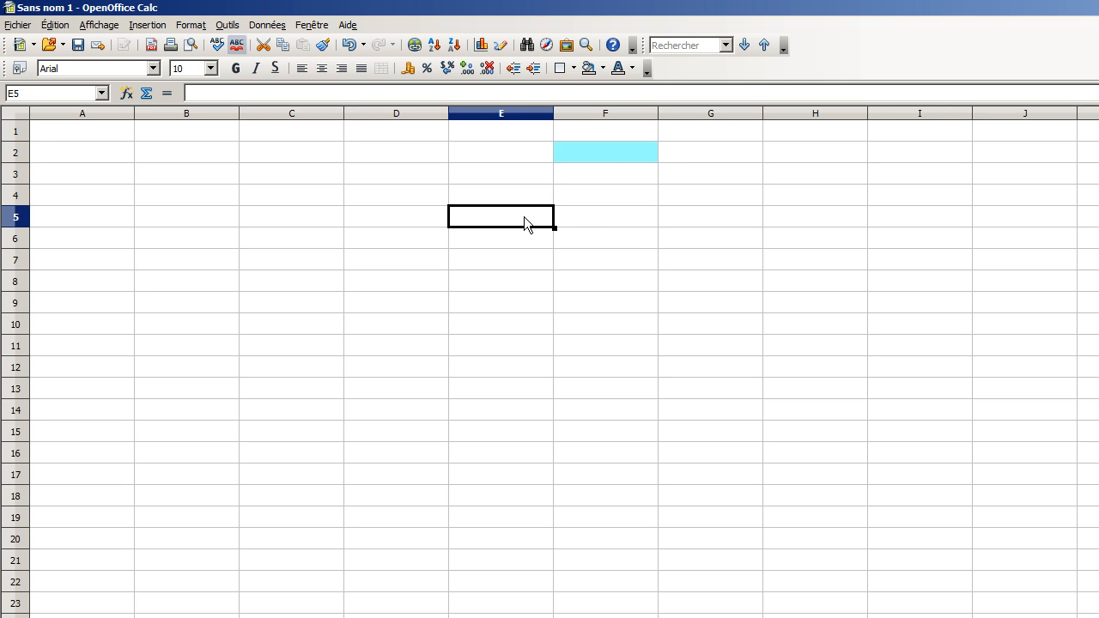
pyautogui.click(592, 221)
pyautogui.click(591, 198)
pyautogui.click(587, 174)
pyautogui.click(589, 152)
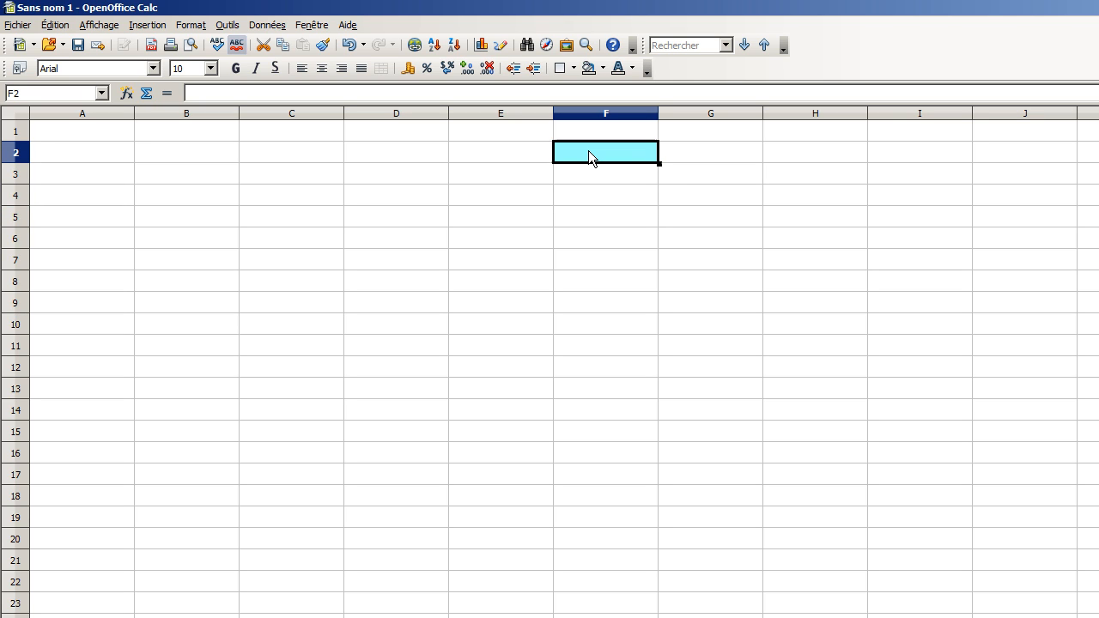
pyautogui.click(587, 179)
pyautogui.click(583, 160)
pyautogui.click(586, 179)
# Step: Add a border around all four sides of the cyan cell F2
pyautogui.click(585, 157)
pyautogui.click(573, 73)
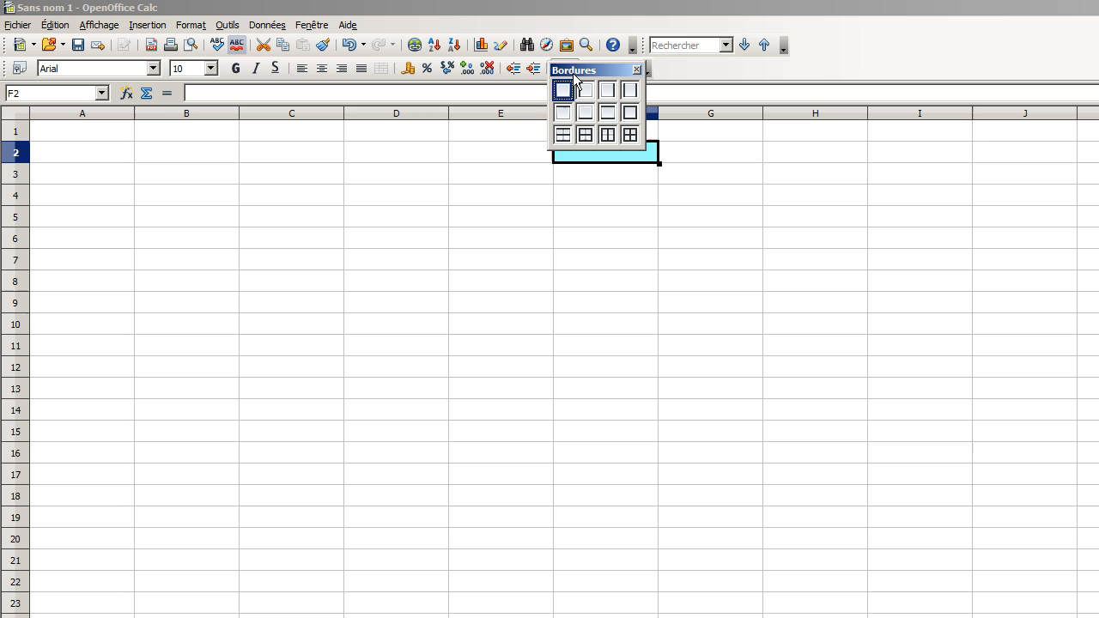
pyautogui.click(632, 113)
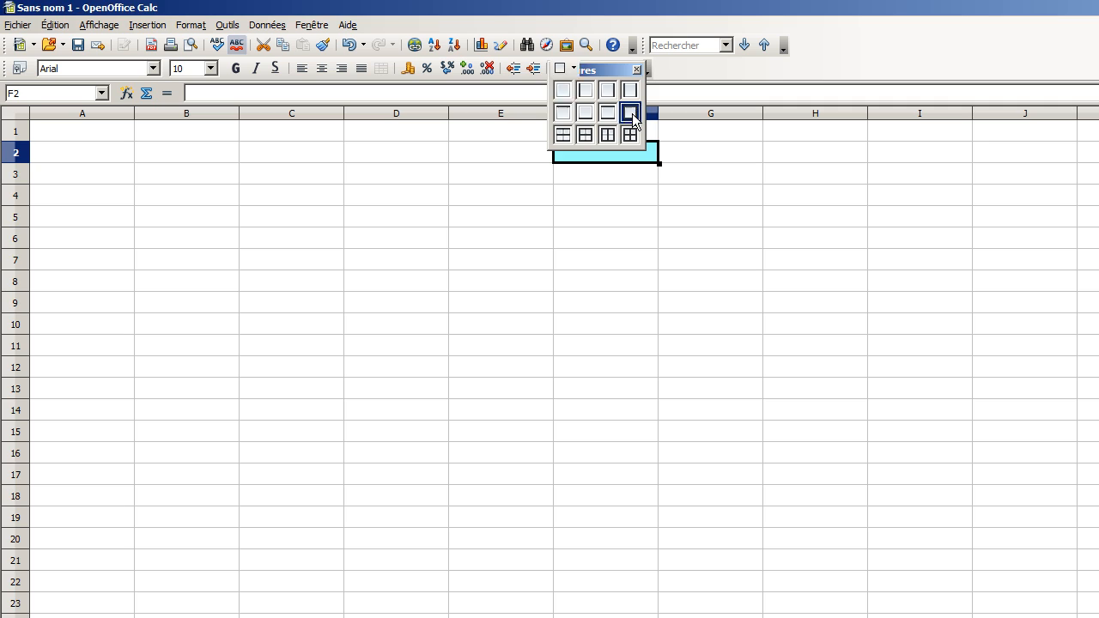
pyautogui.click(626, 176)
pyautogui.click(631, 196)
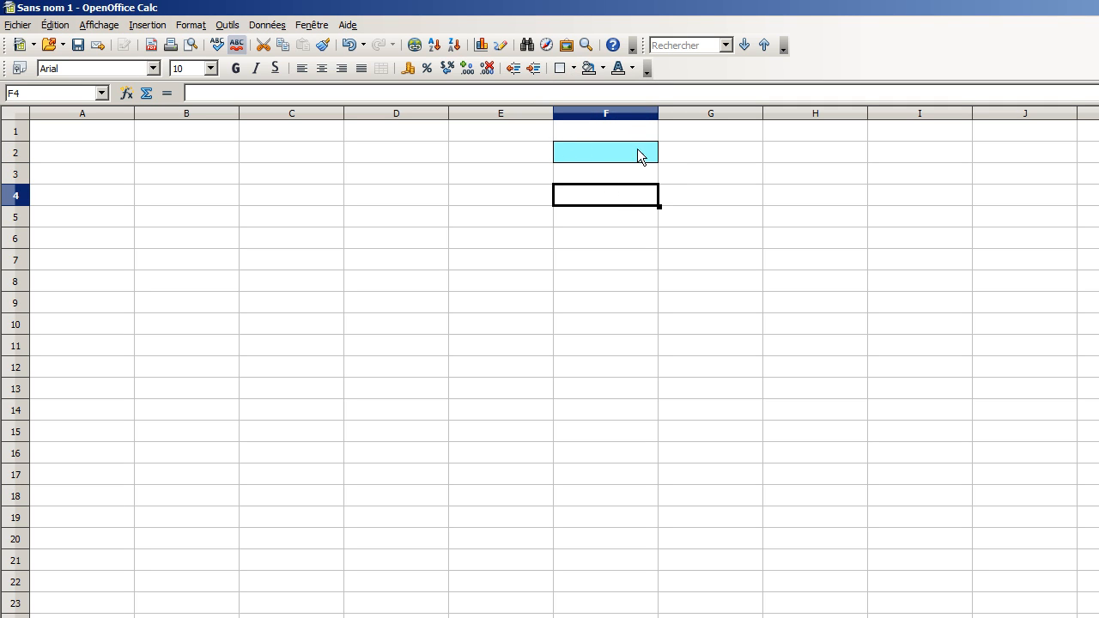
# Step: Undo both the border and the background colour applied to cell F2
pyautogui.click(620, 172)
pyautogui.click(618, 152)
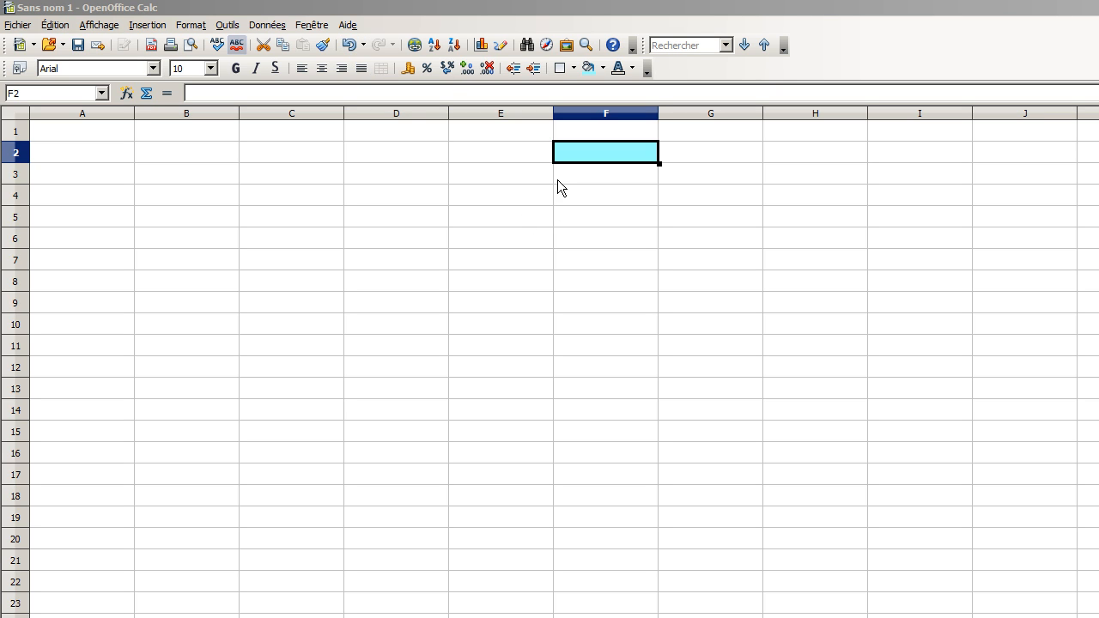
pyautogui.click(351, 47)
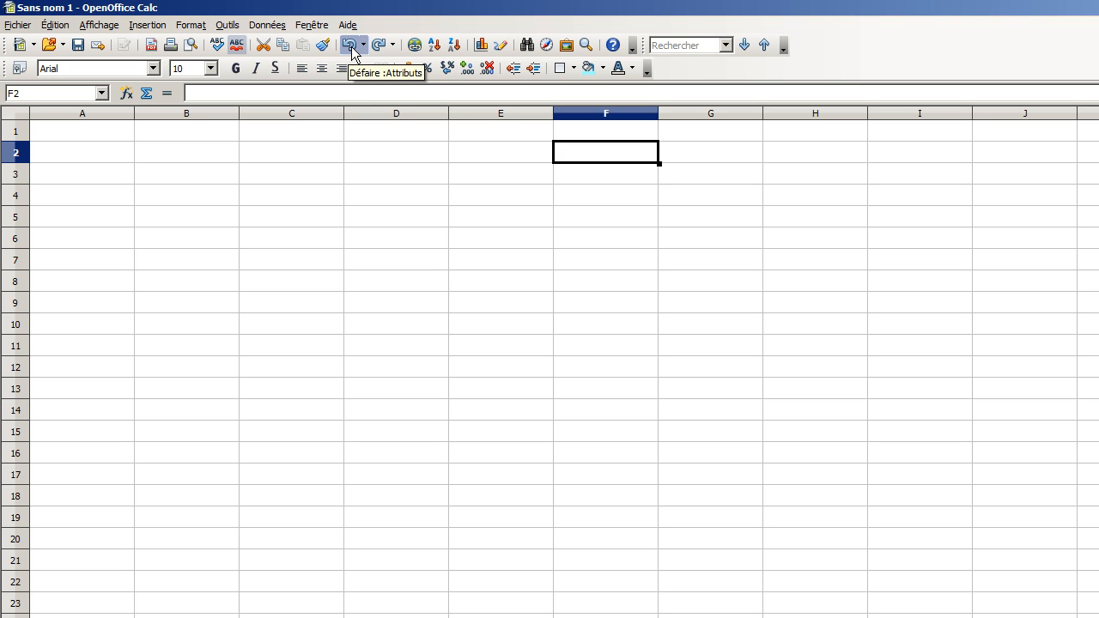
pyautogui.click(351, 47)
pyautogui.click(592, 176)
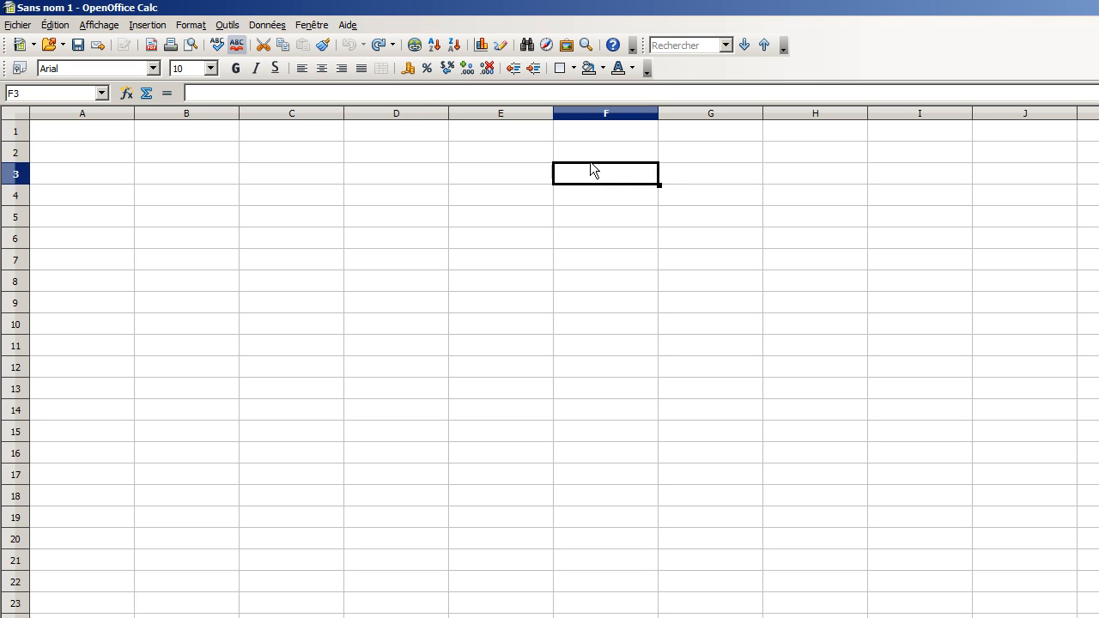
pyautogui.click(590, 159)
pyautogui.click(592, 196)
pyautogui.moveTo(459, 265); pyautogui.dragTo(464, 282)
pyautogui.click(425, 221)
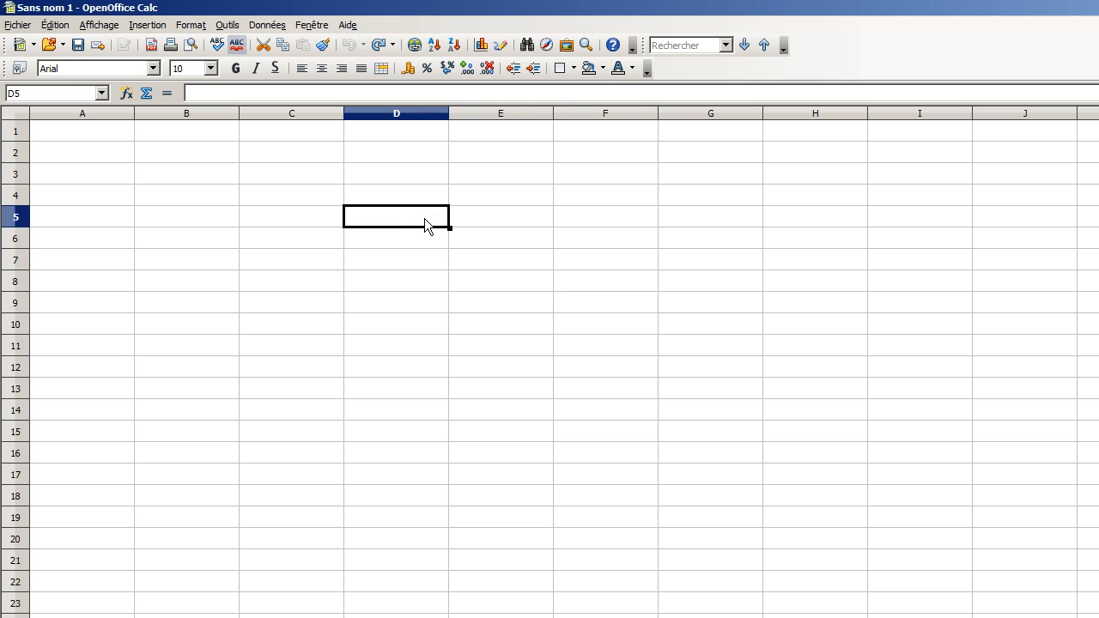
pyautogui.click(400, 241)
pyautogui.click(400, 264)
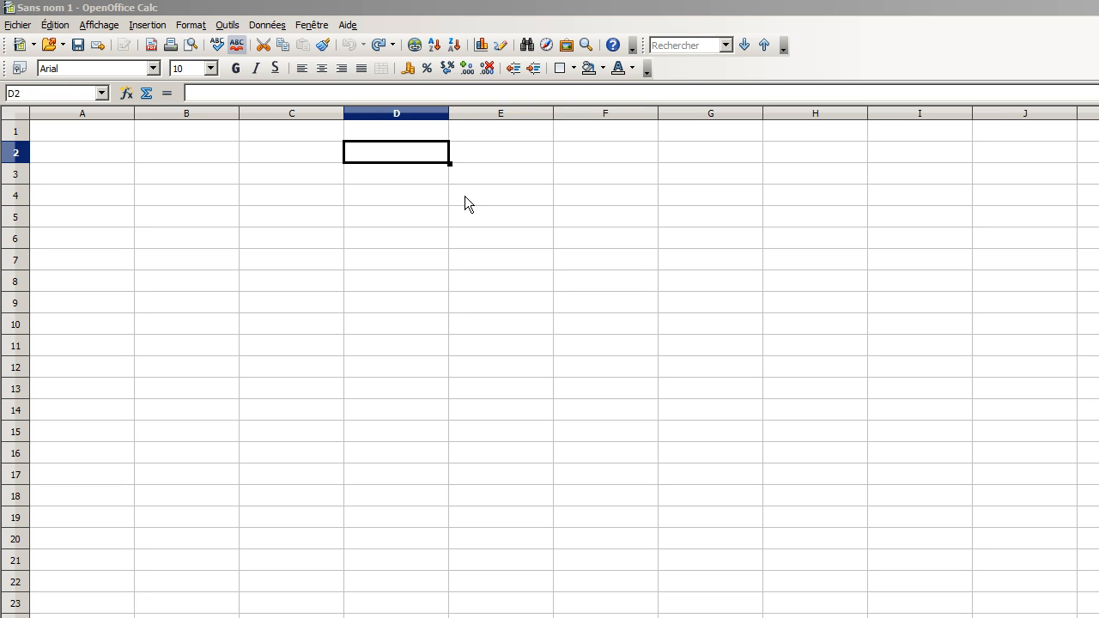
# Step: Enter the number 12 in cell D2
pyautogui.click(396, 149)
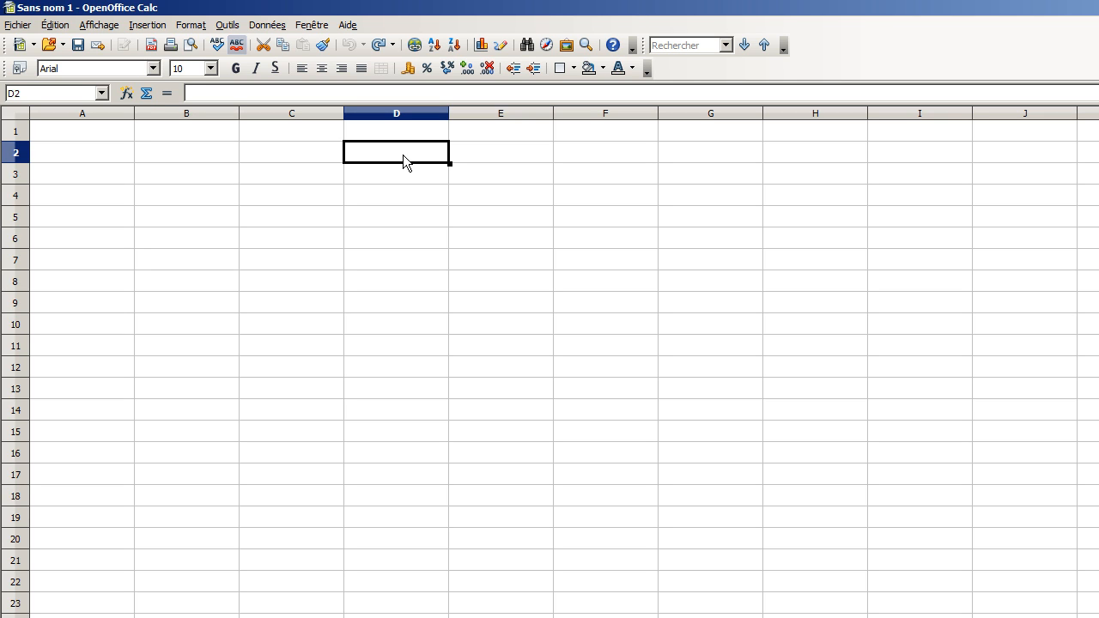
pyautogui.write('12')
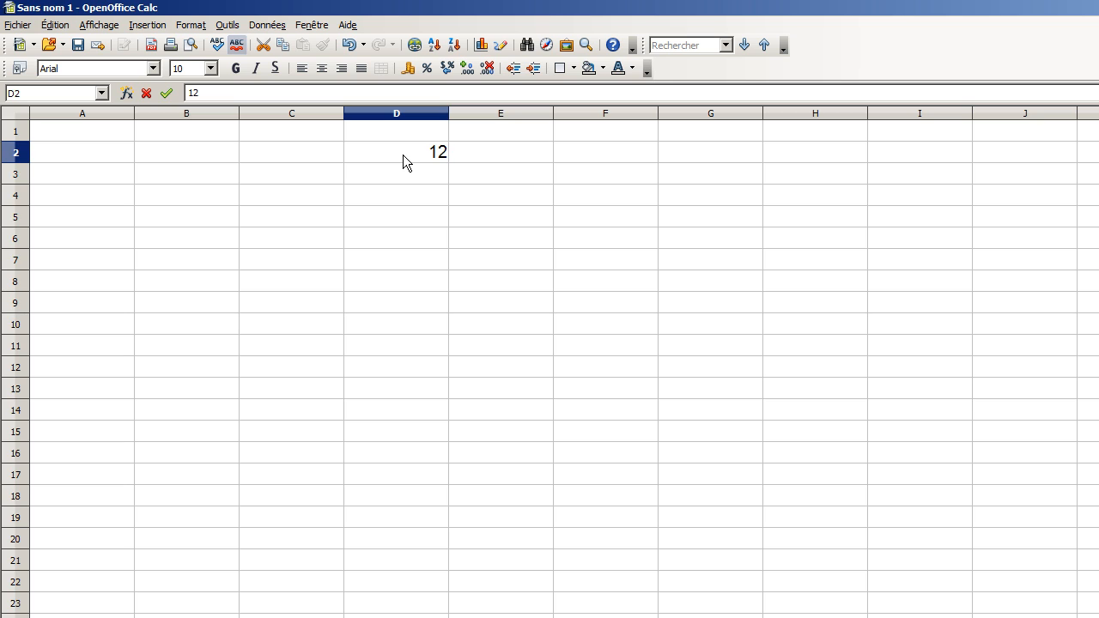
pyautogui.click(403, 155)
pyautogui.press('Return')
pyautogui.click(374, 153)
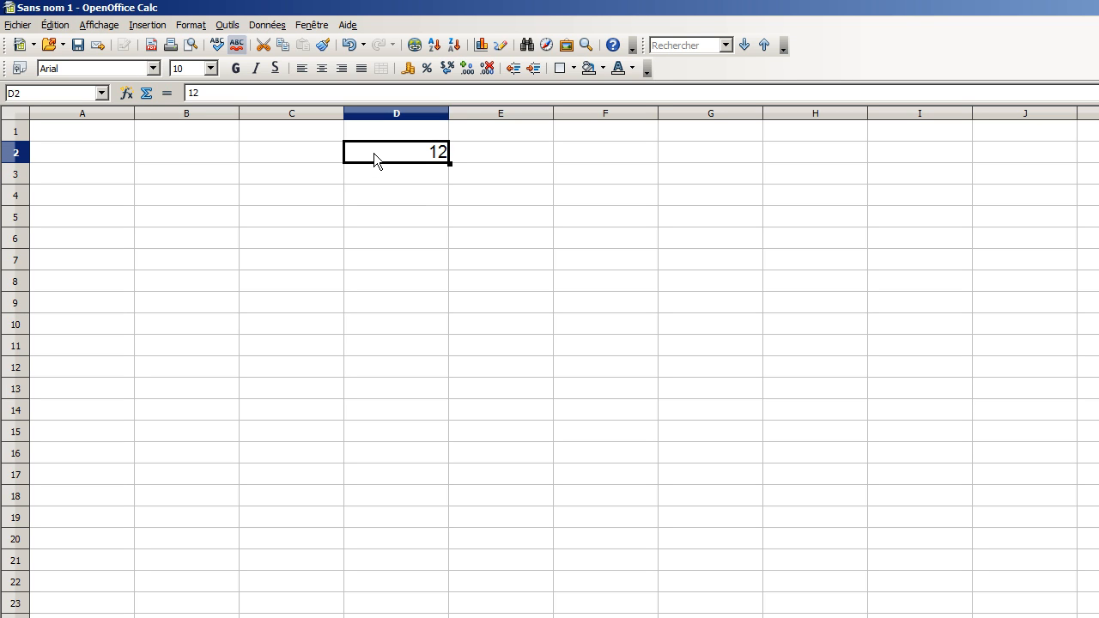
# Step: Extend the value in D2 as an incrementing series down to D13
pyautogui.click(428, 174)
pyautogui.click(466, 148)
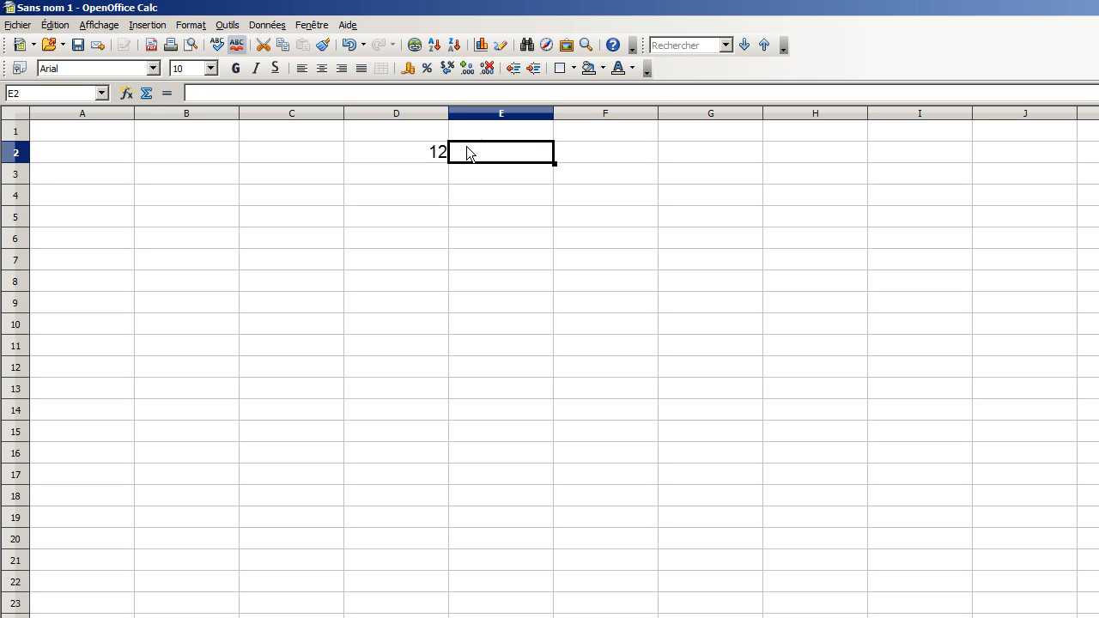
pyautogui.click(421, 152)
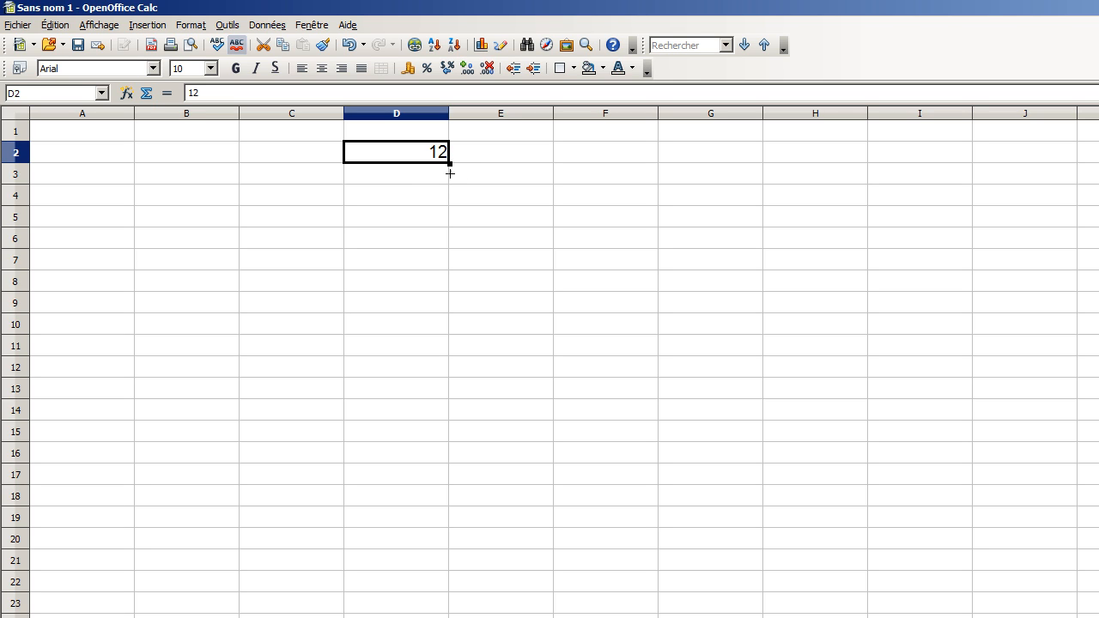
pyautogui.moveTo(450, 168); pyautogui.dragTo(427, 407)
pyautogui.click(549, 329)
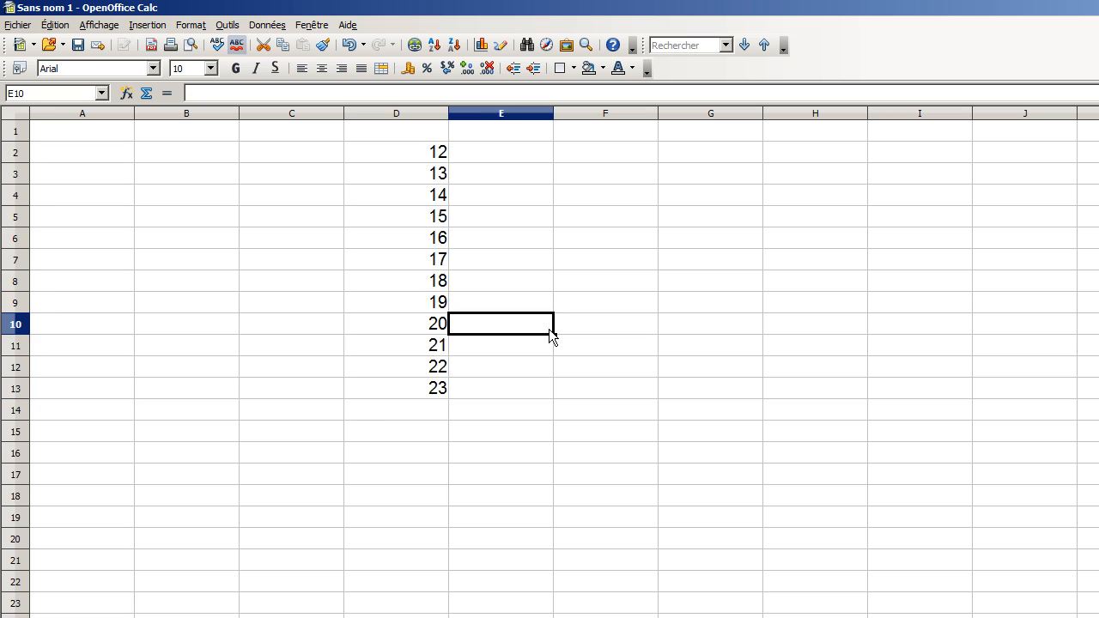
# Step: Inspect the individual values of the filled number series in column D
pyautogui.click(523, 213)
pyautogui.click(508, 158)
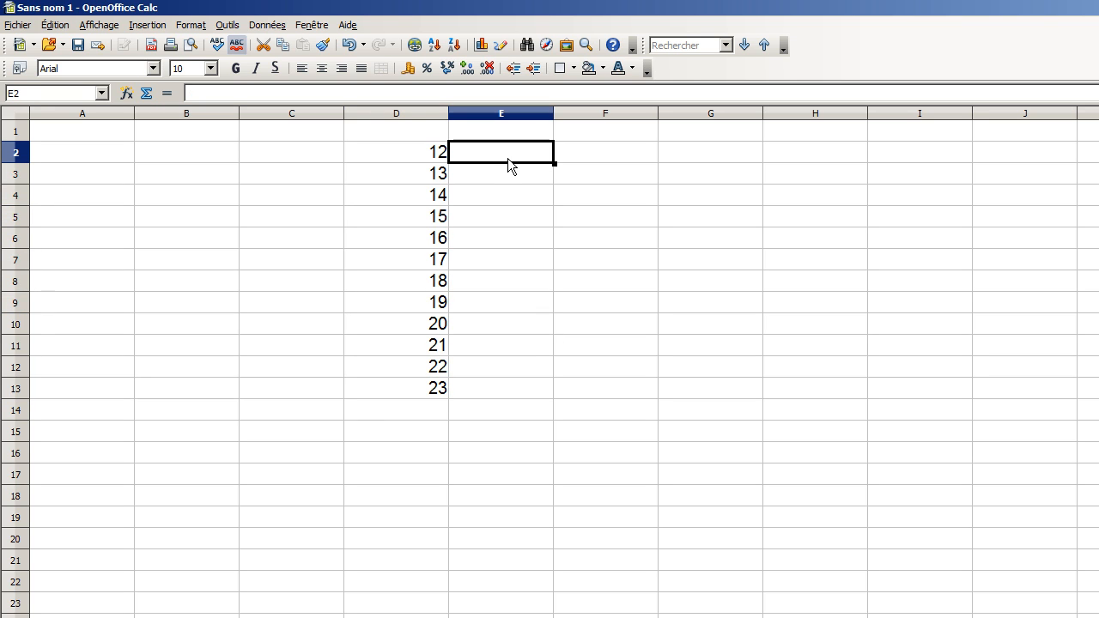
pyautogui.click(429, 152)
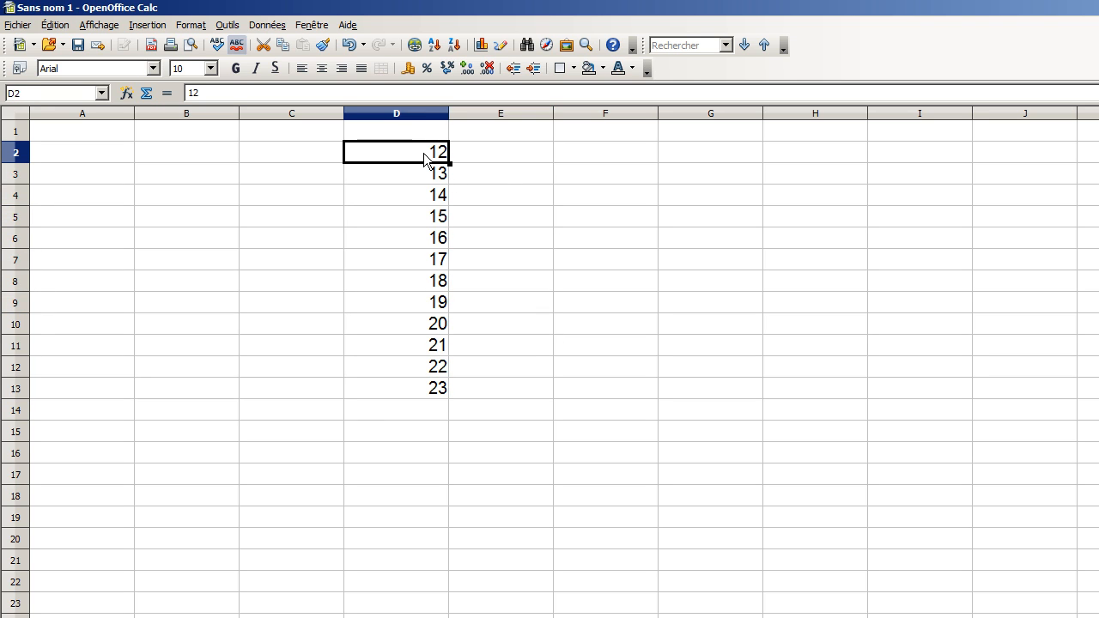
pyautogui.click(434, 182)
pyautogui.click(434, 201)
pyautogui.click(433, 224)
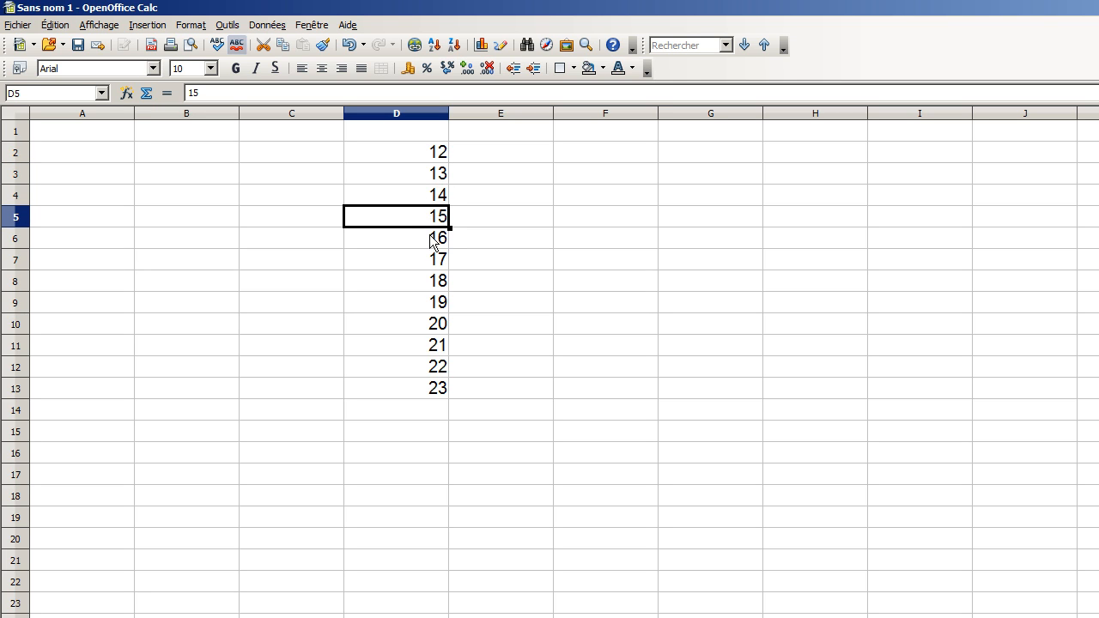
pyautogui.click(434, 245)
pyautogui.click(434, 266)
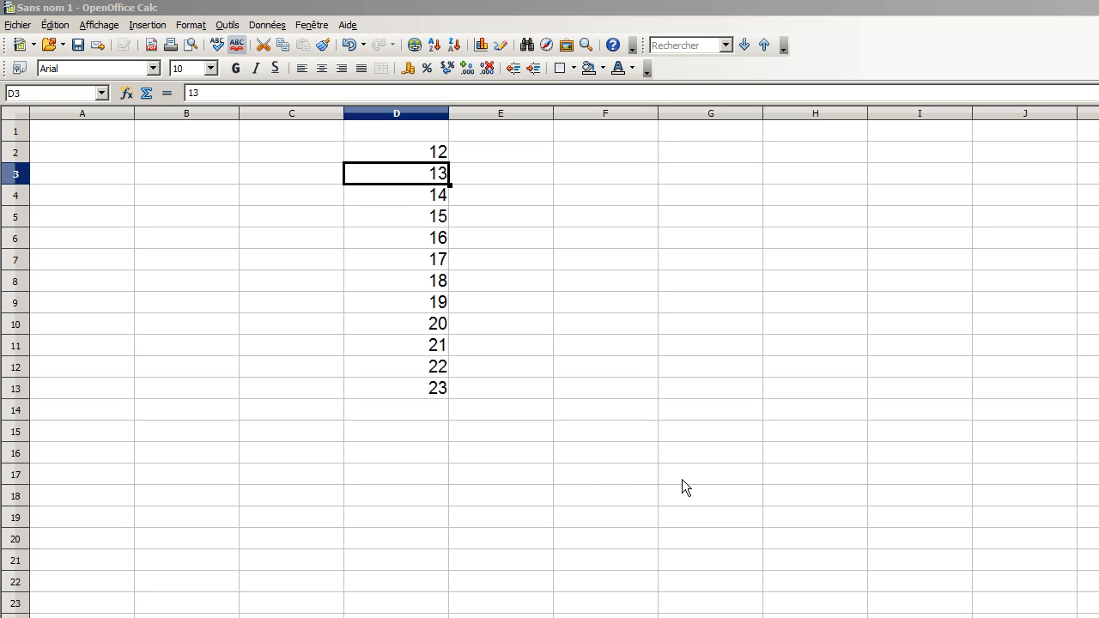
# Step: Select the series cells below the first value, from D3 to D13
pyautogui.click(411, 195)
pyautogui.click(411, 175)
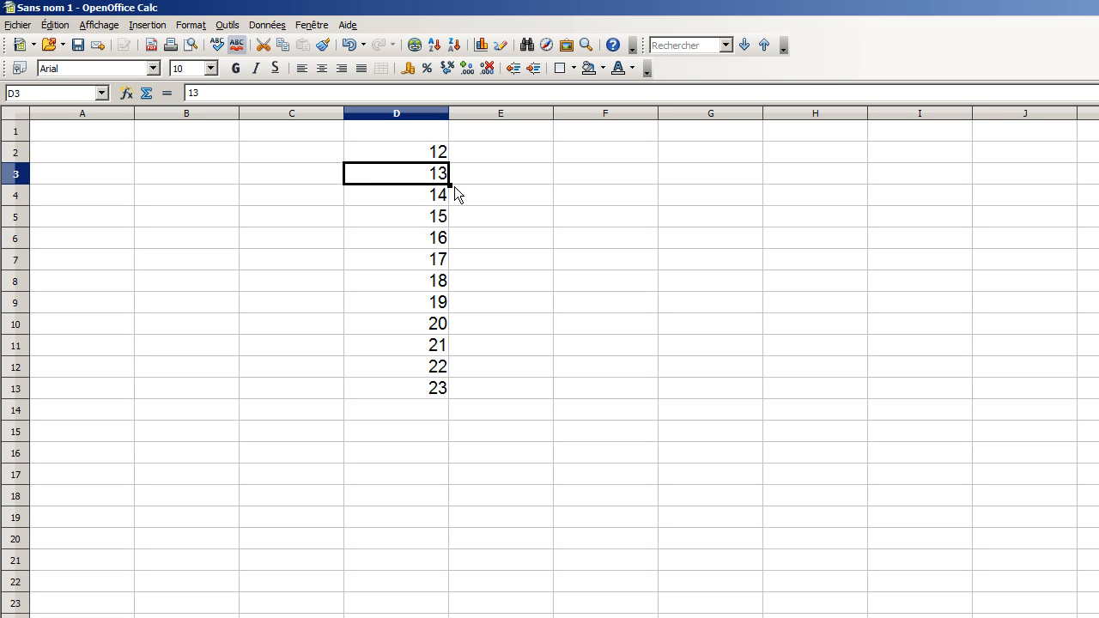
pyautogui.moveTo(450, 185); pyautogui.dragTo(449, 395)
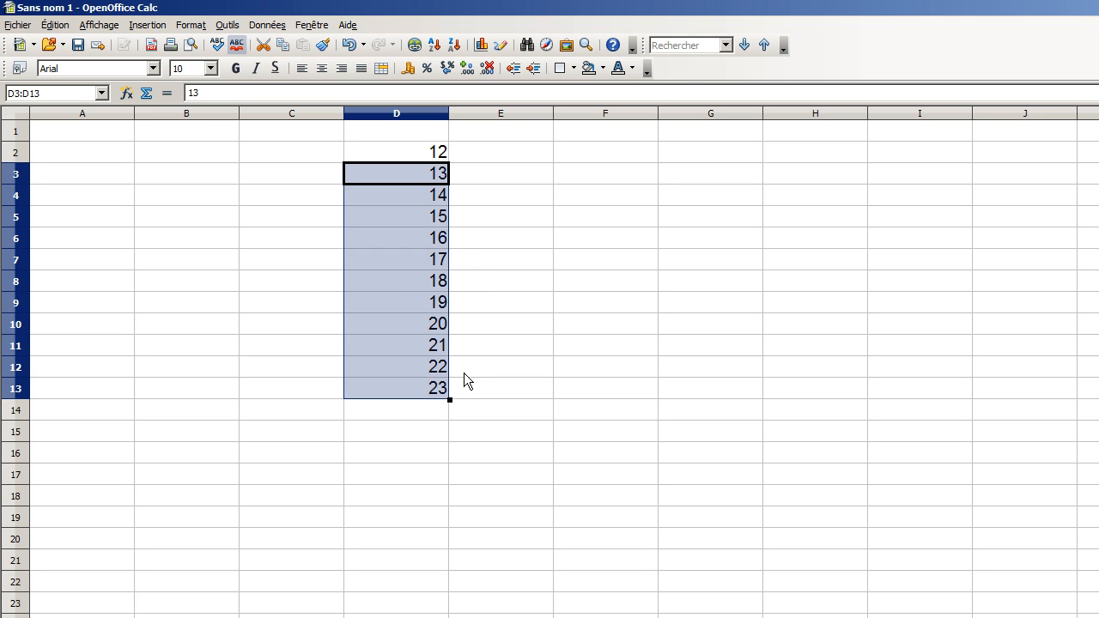
pyautogui.rightClick(419, 317)
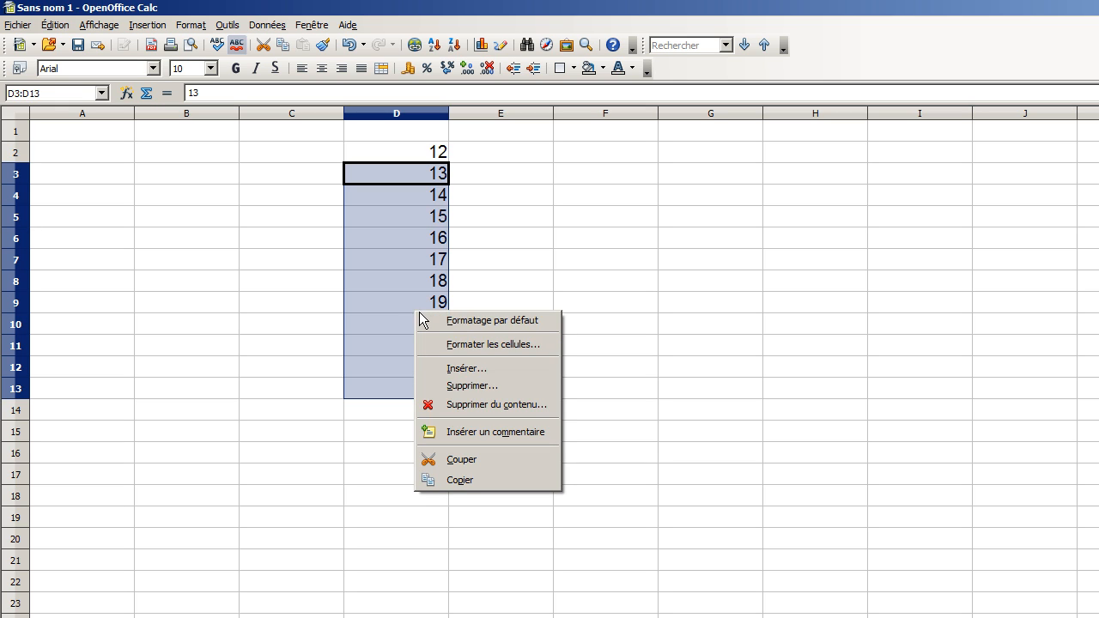
pyautogui.click(475, 386)
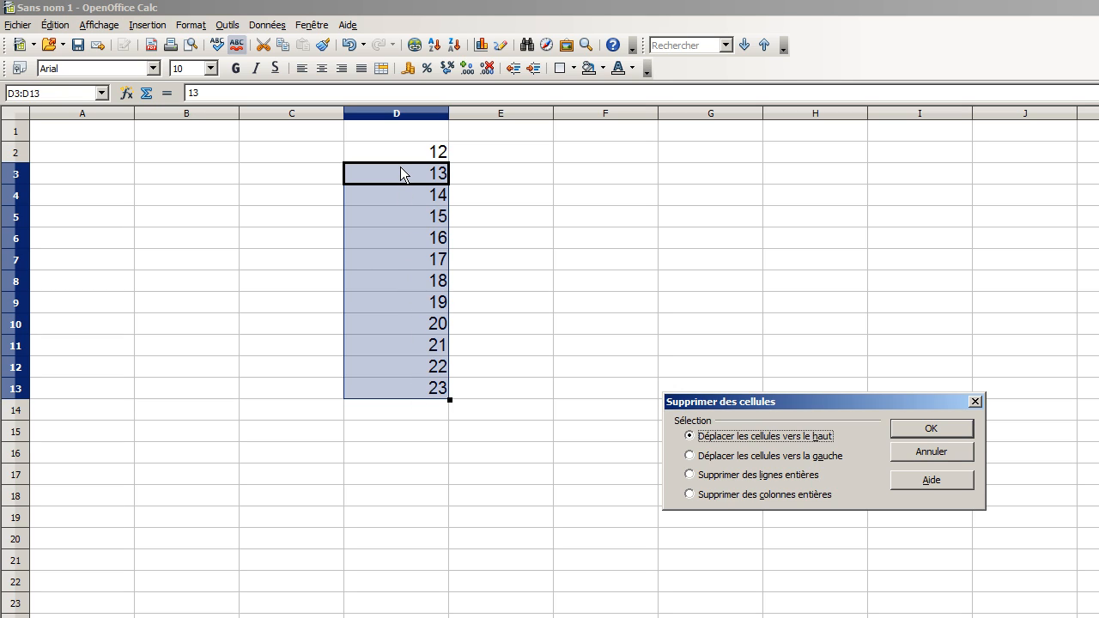
pyautogui.click(941, 453)
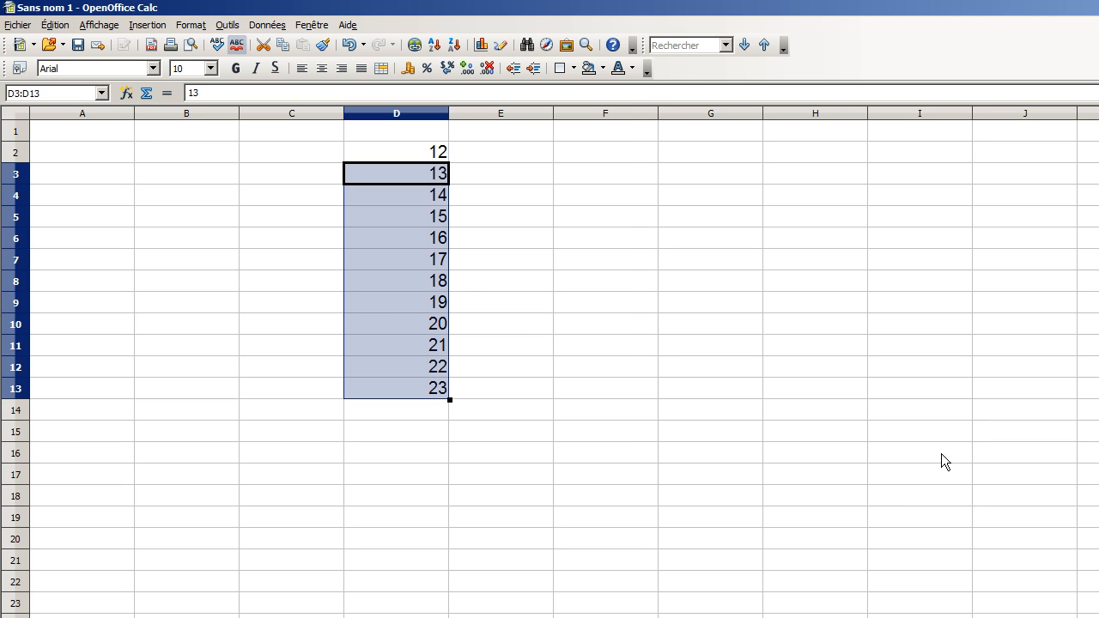
# Step: Delete all contents from the selected cells D3 to D13 using the Tout supprimer option
pyautogui.rightClick(392, 290)
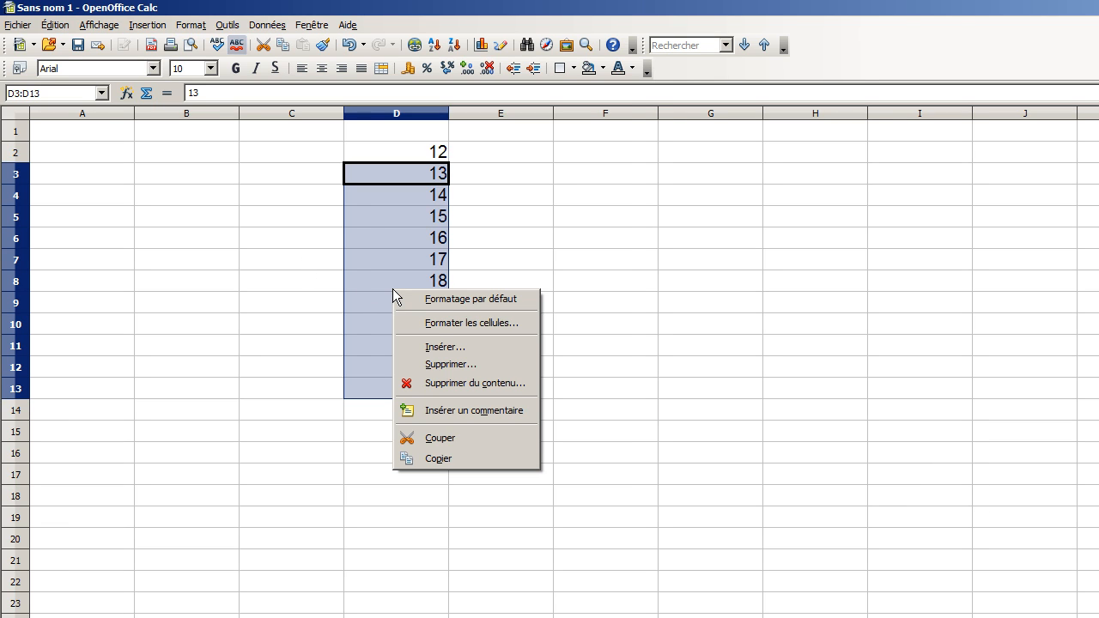
pyautogui.click(421, 384)
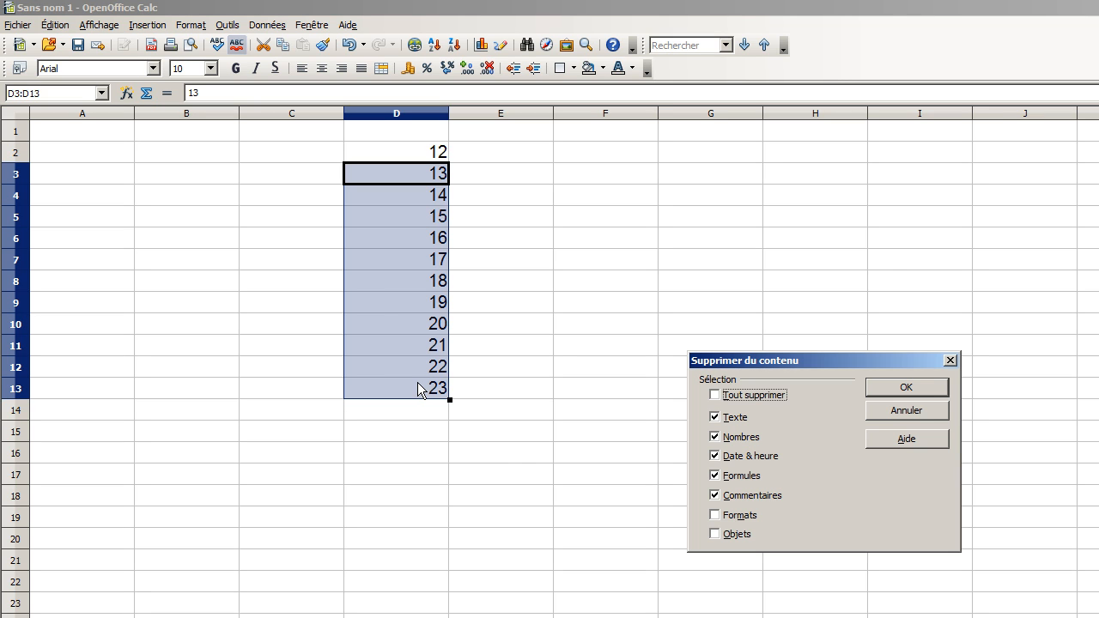
pyautogui.click(728, 396)
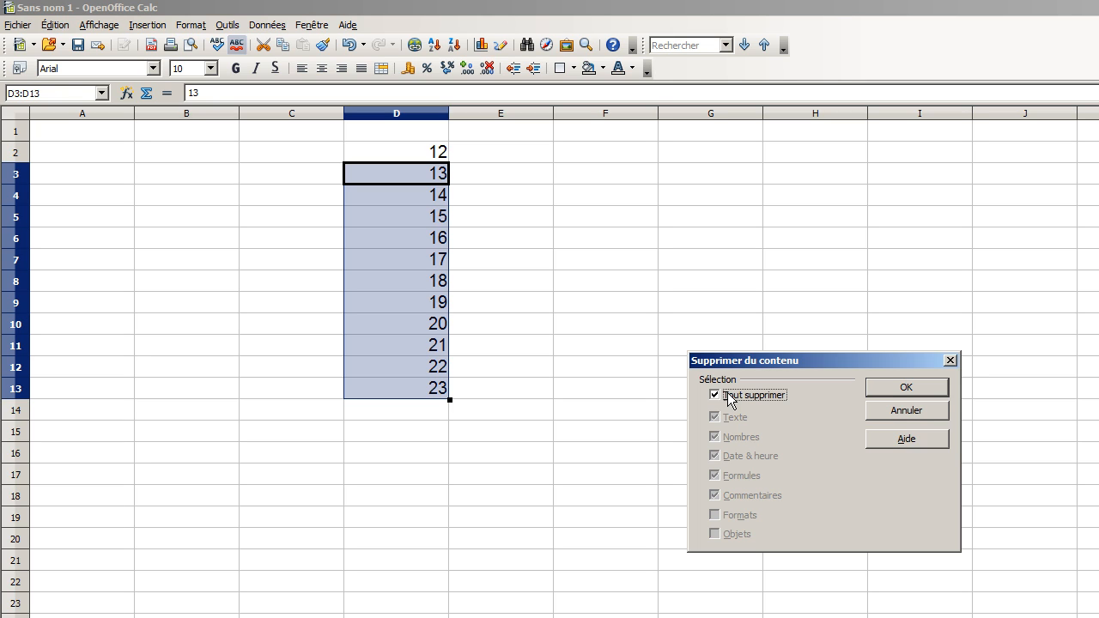
pyautogui.click(902, 390)
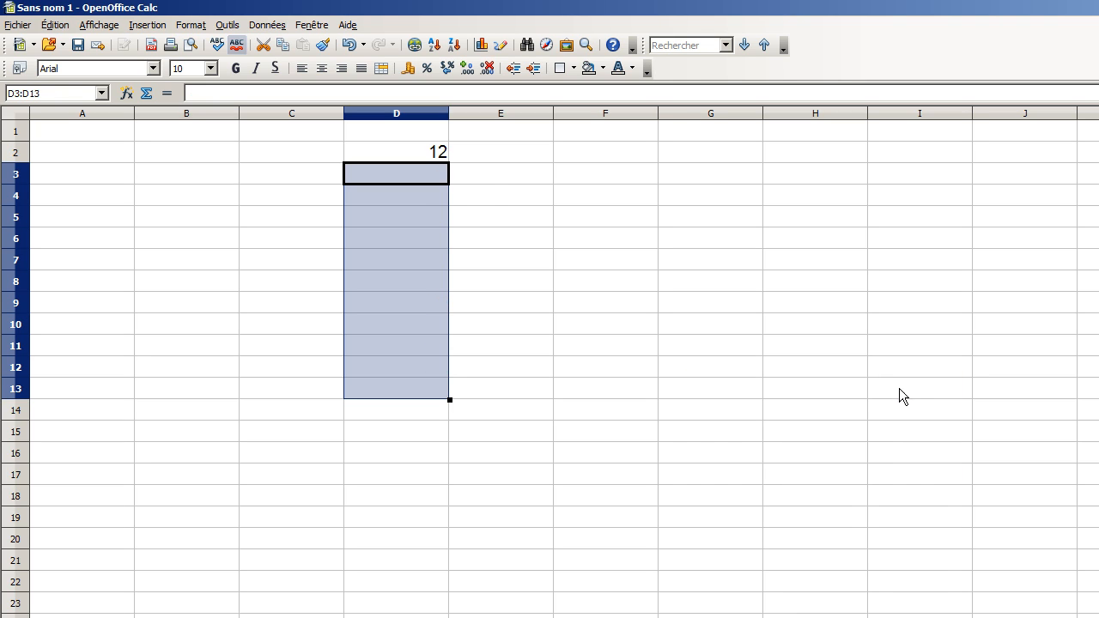
# Step: Enter the formula =D2*2 in cell F2, referencing the number in D2
pyautogui.click(431, 149)
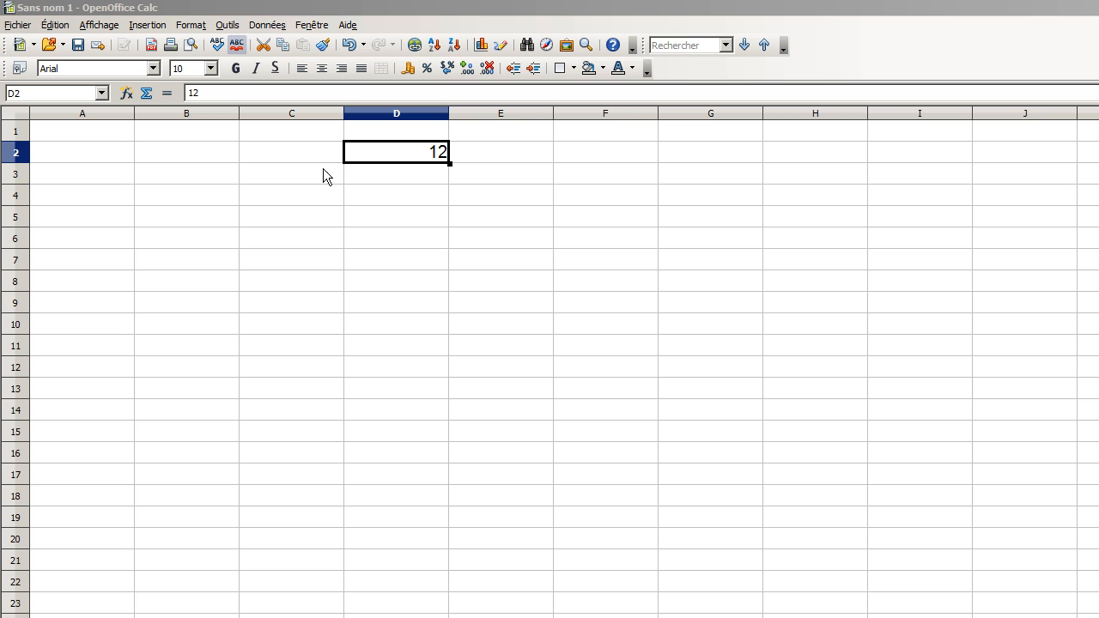
pyautogui.click(632, 164)
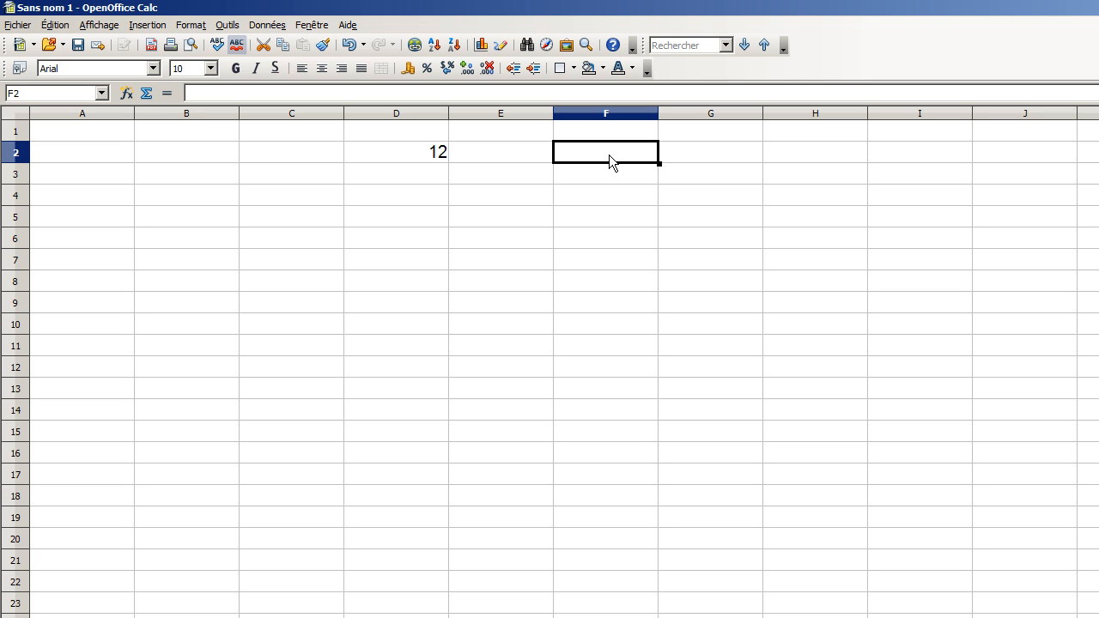
pyautogui.write('=')
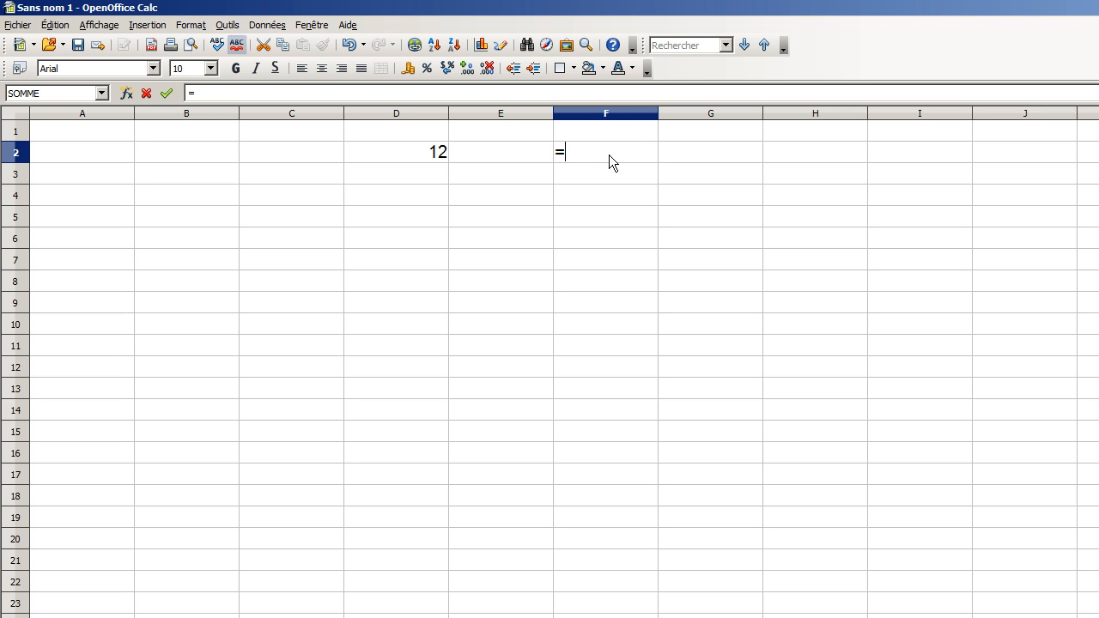
pyautogui.click(387, 153)
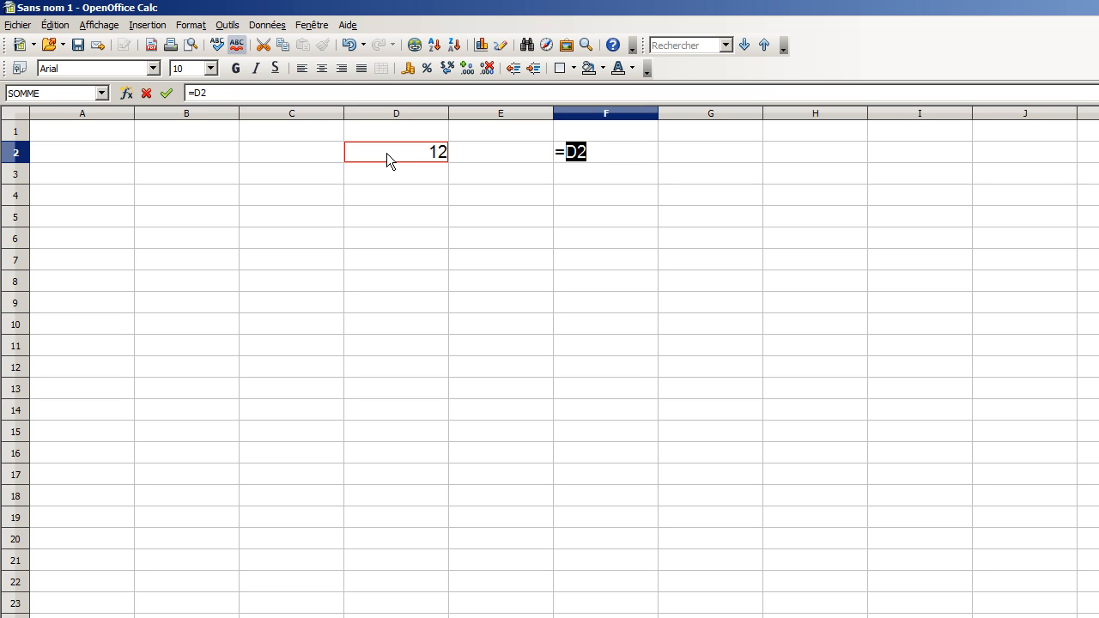
pyautogui.click(596, 157)
pyautogui.write('*2')
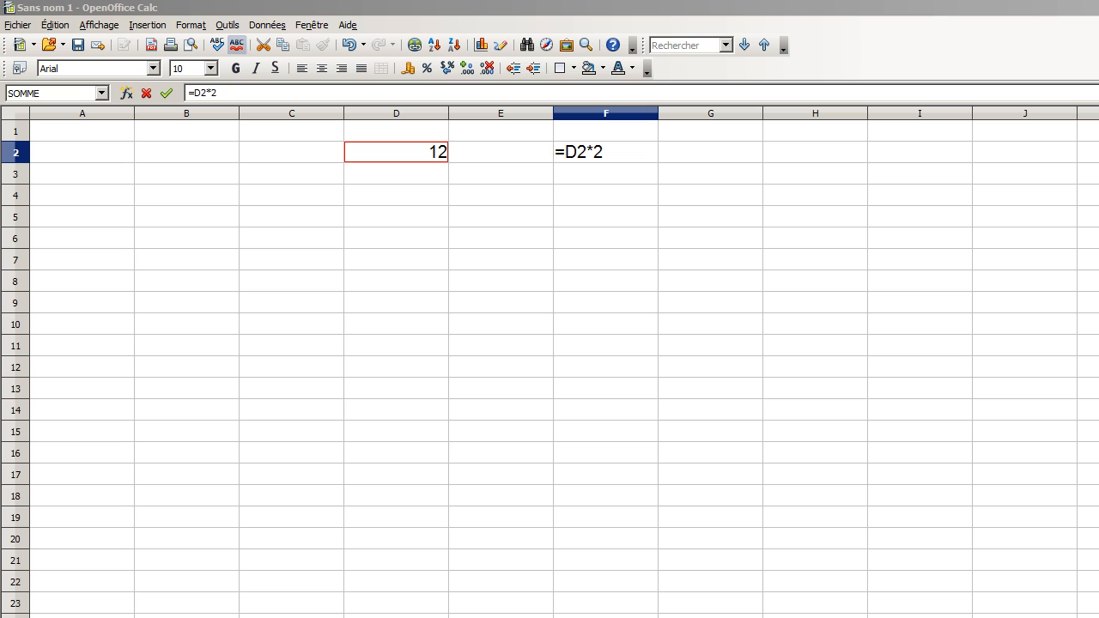
pyautogui.click(656, 151)
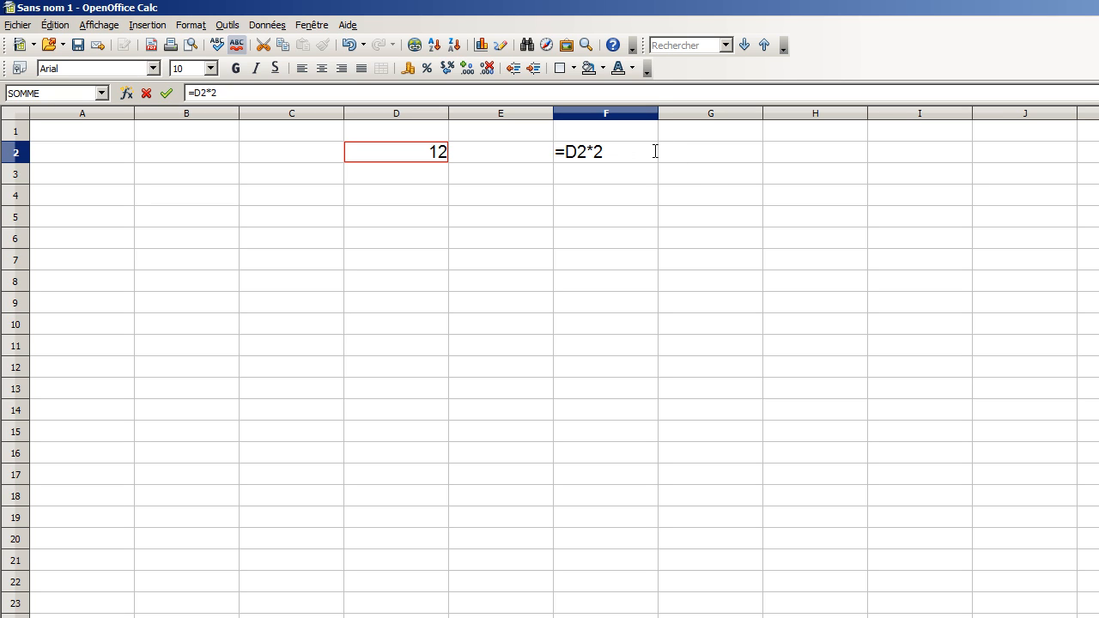
pyautogui.press('Return')
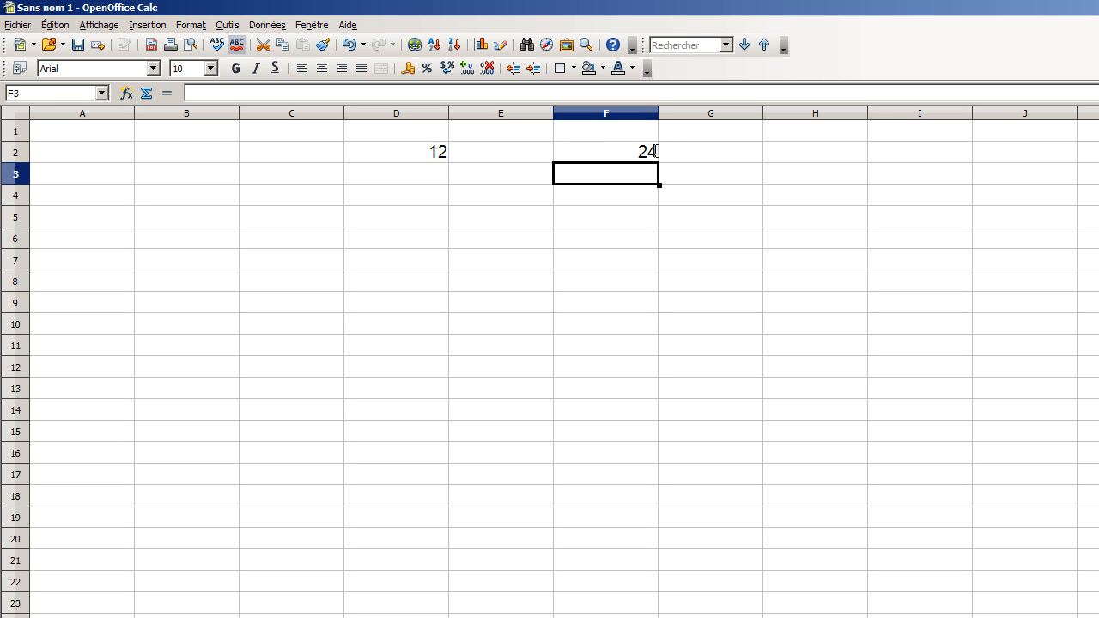
# Step: Replace the number in cell D2 with 25
pyautogui.click(625, 155)
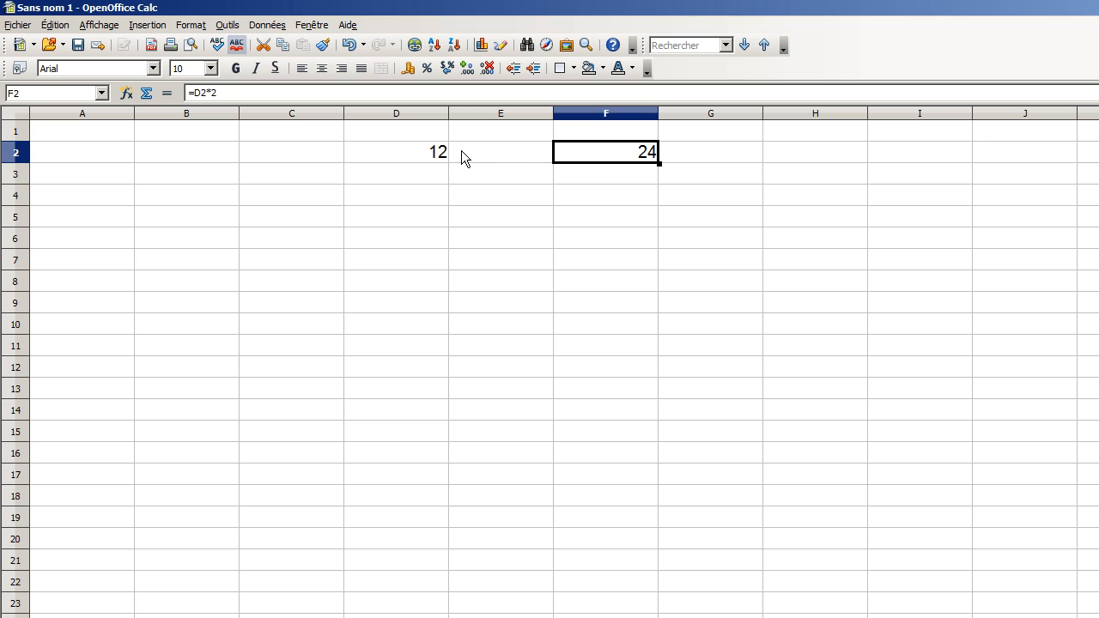
pyautogui.click(424, 160)
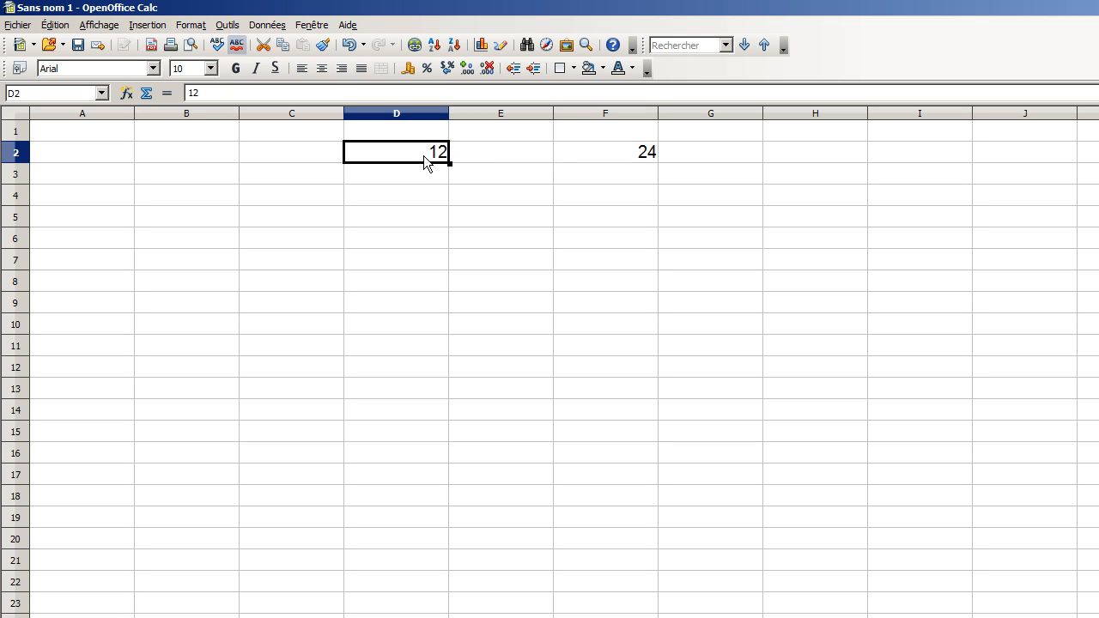
pyautogui.doubleClick(424, 155)
pyautogui.moveTo(427, 152); pyautogui.dragTo(449, 152)
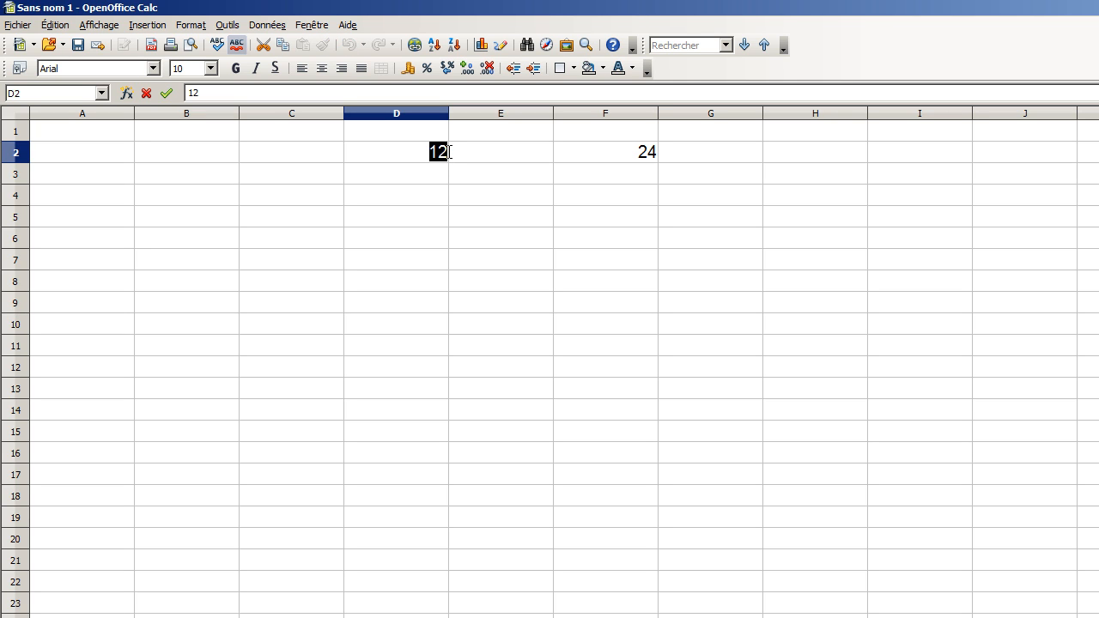
pyautogui.write('25')
pyautogui.press('Return')
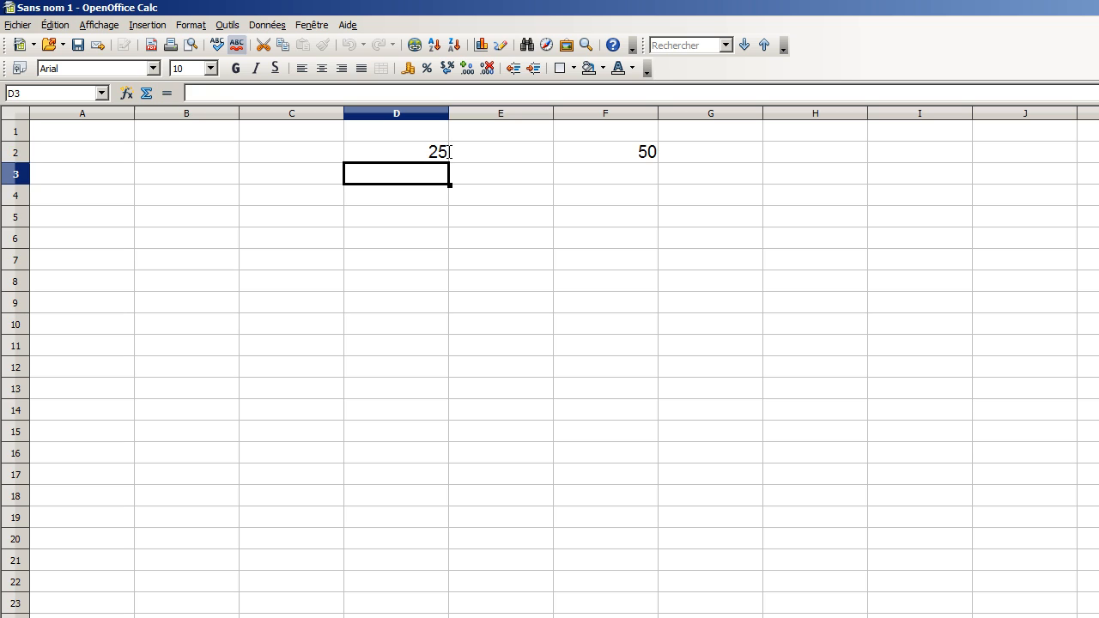
# Step: Compare the formula in F2 with the source value in D2
pyautogui.click(635, 151)
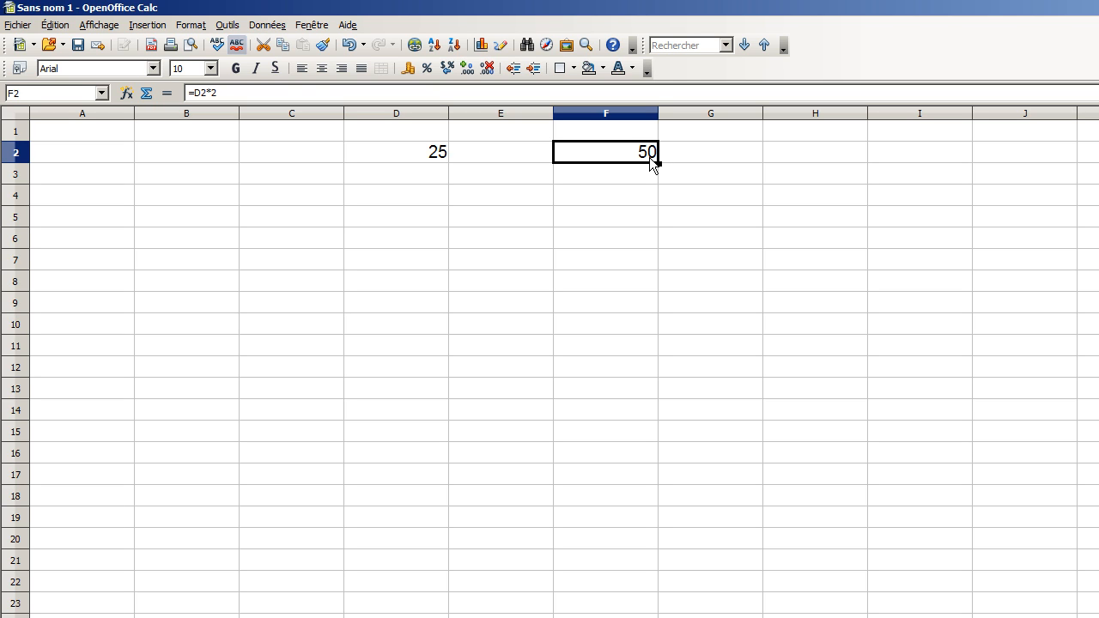
pyautogui.click(424, 152)
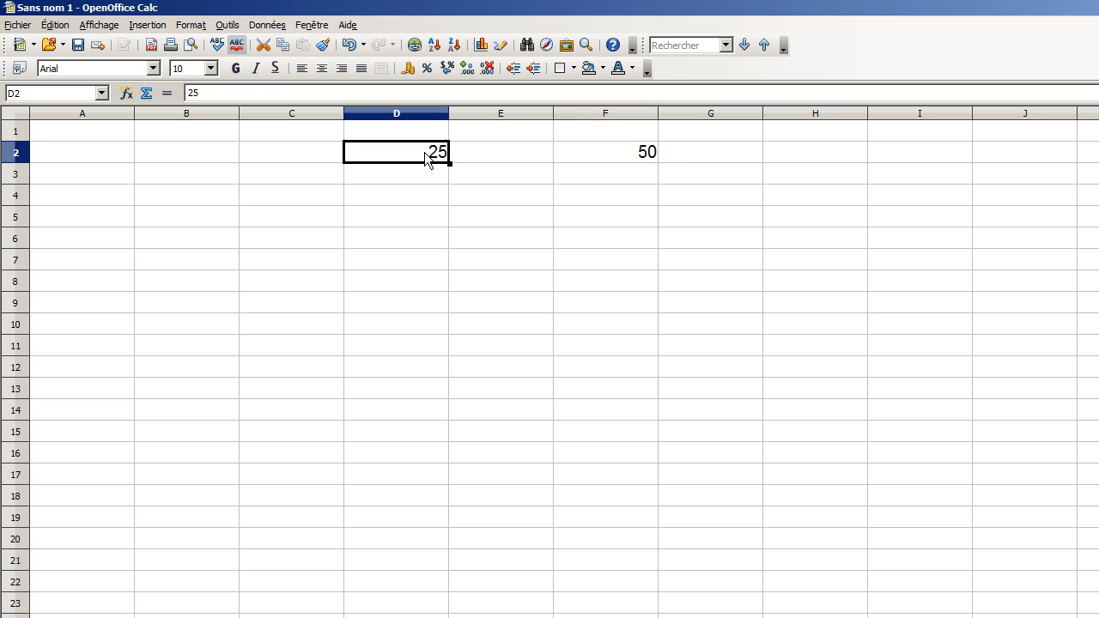
pyautogui.click(594, 159)
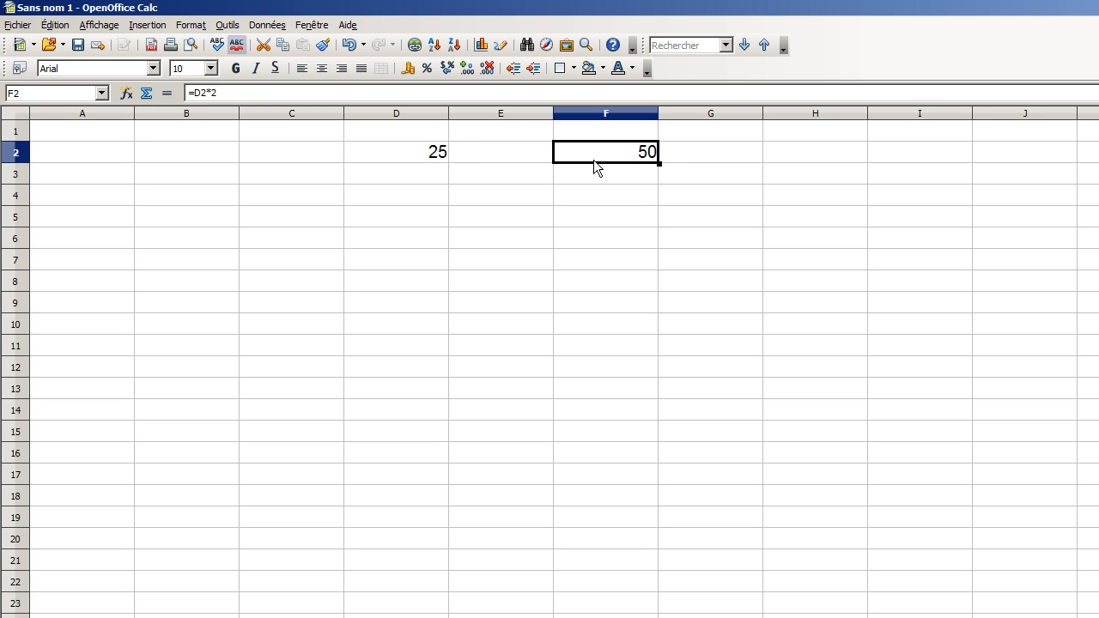
pyautogui.click(399, 153)
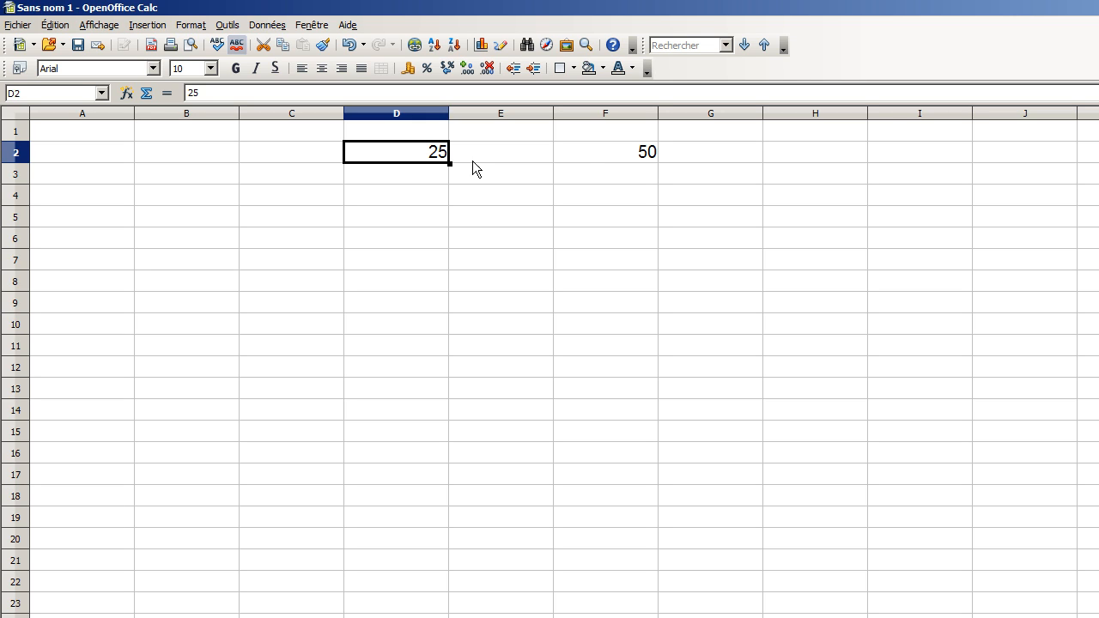
pyautogui.click(602, 158)
pyautogui.click(410, 153)
pyautogui.click(609, 157)
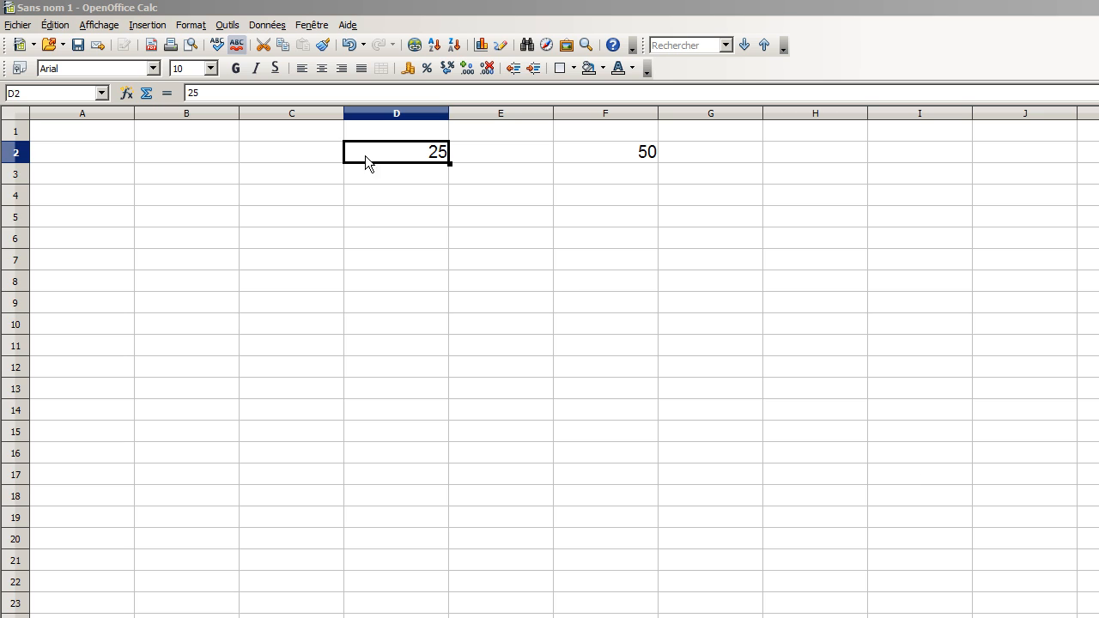
# Step: Enter the number 34 in cell D3
pyautogui.click(406, 172)
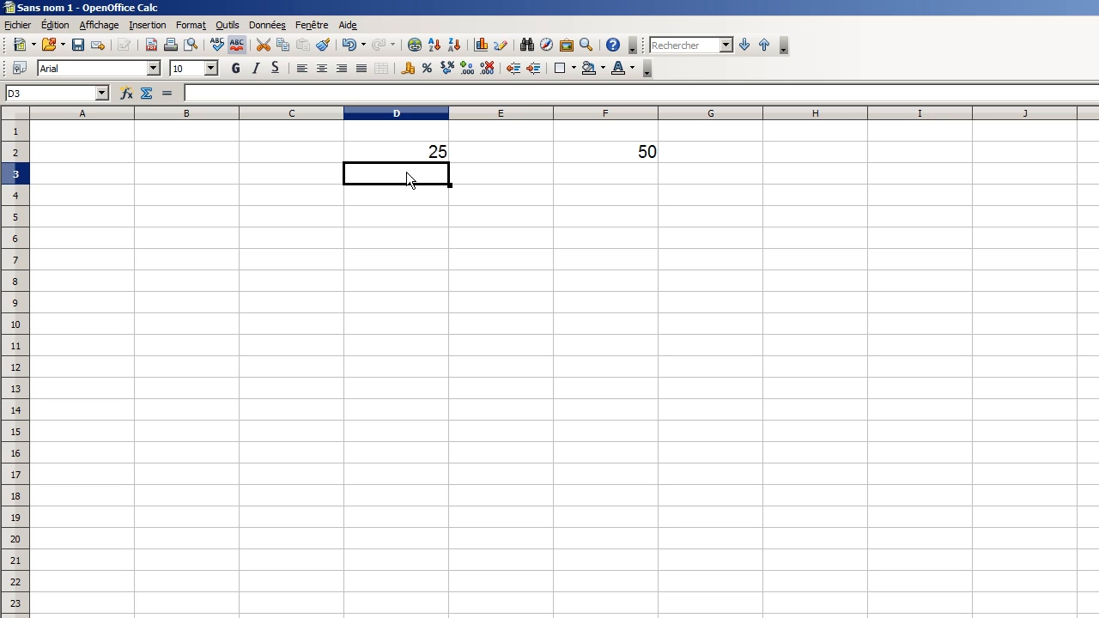
pyautogui.write('34')
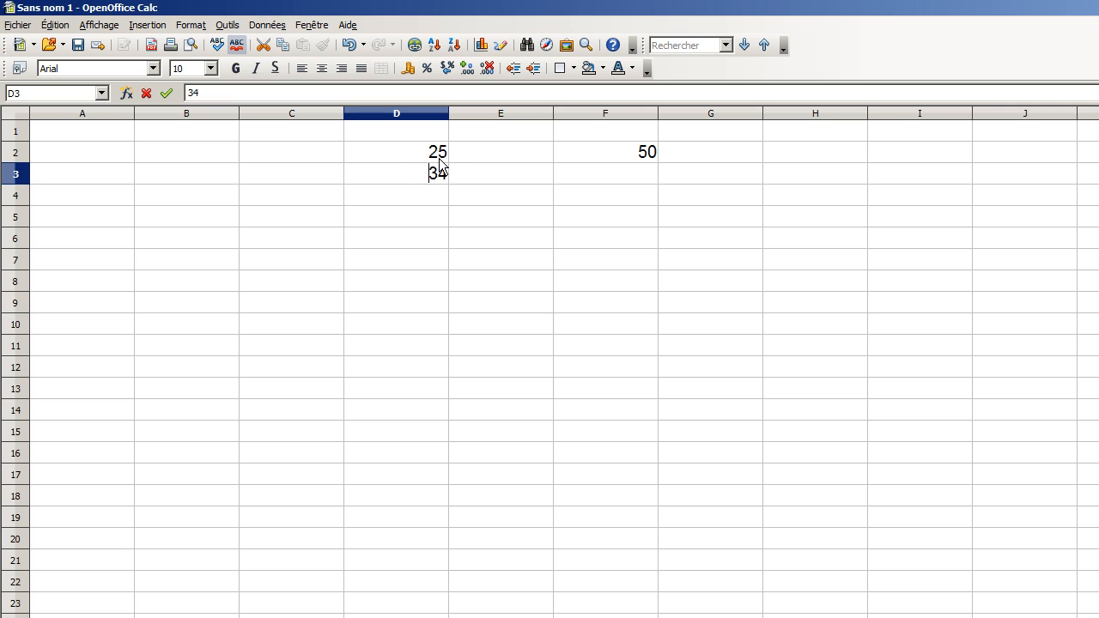
pyautogui.click(439, 154)
pyautogui.click(439, 179)
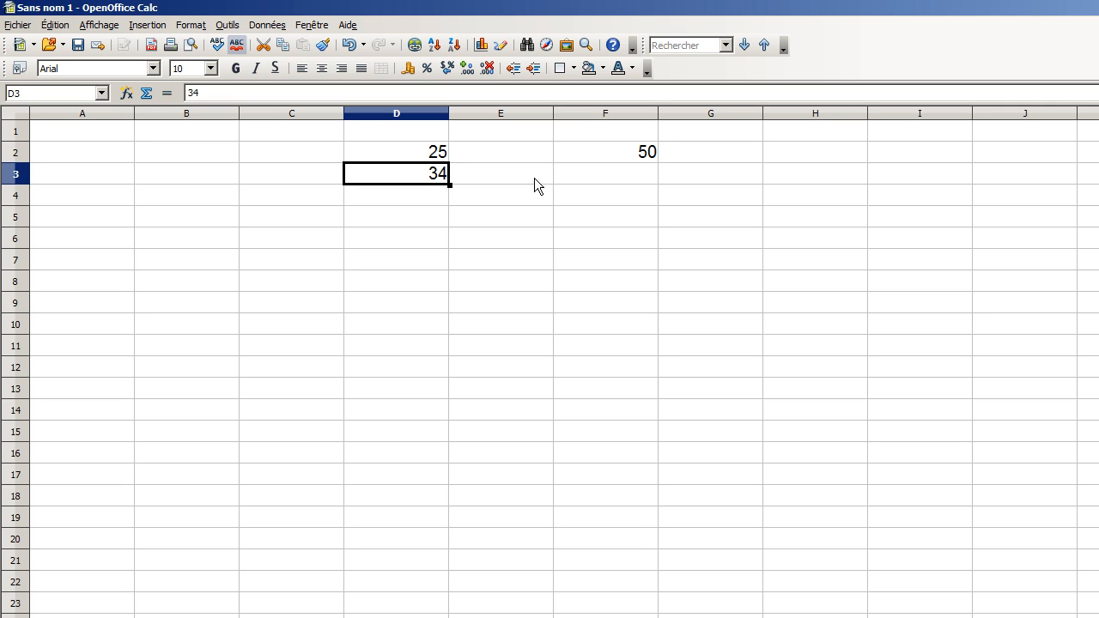
# Step: Extend the doubling formula from F2 down to F3
pyautogui.click(607, 179)
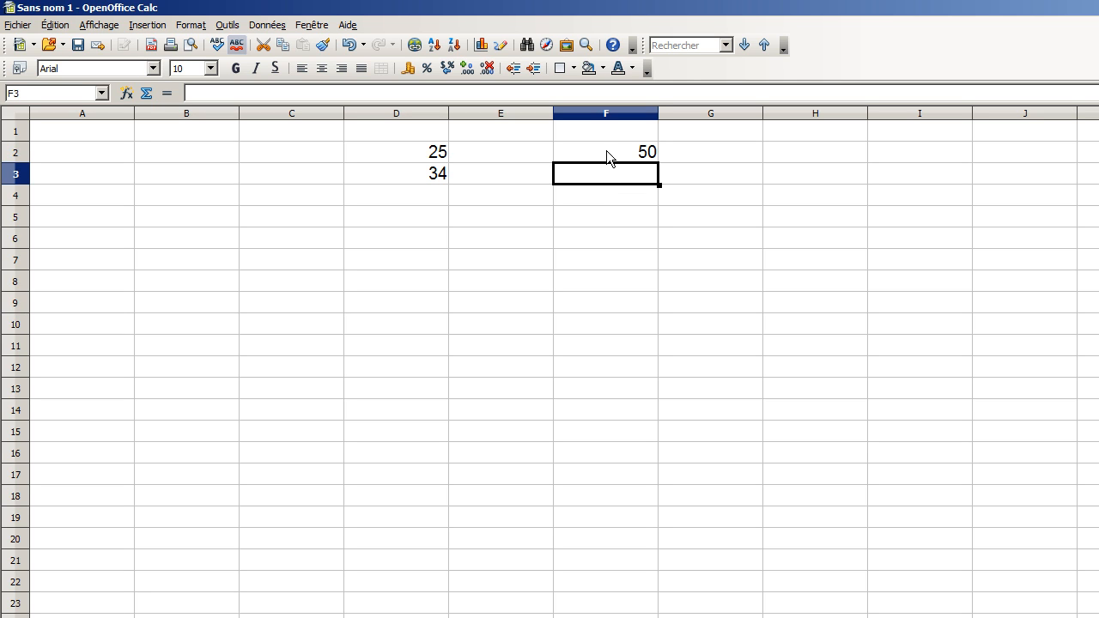
pyautogui.click(608, 158)
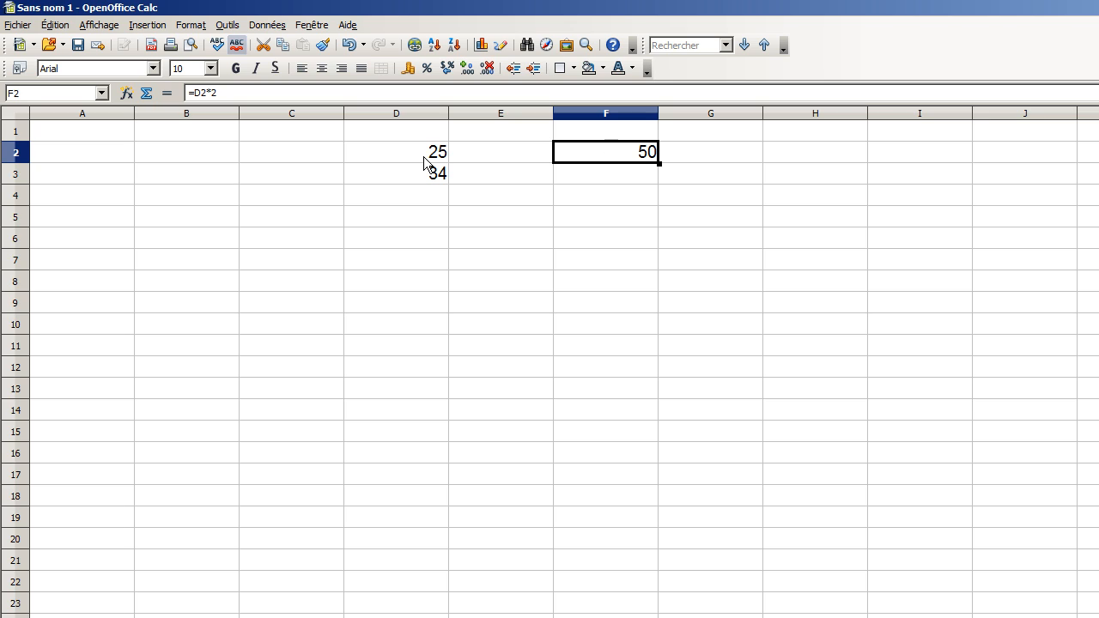
pyautogui.click(617, 174)
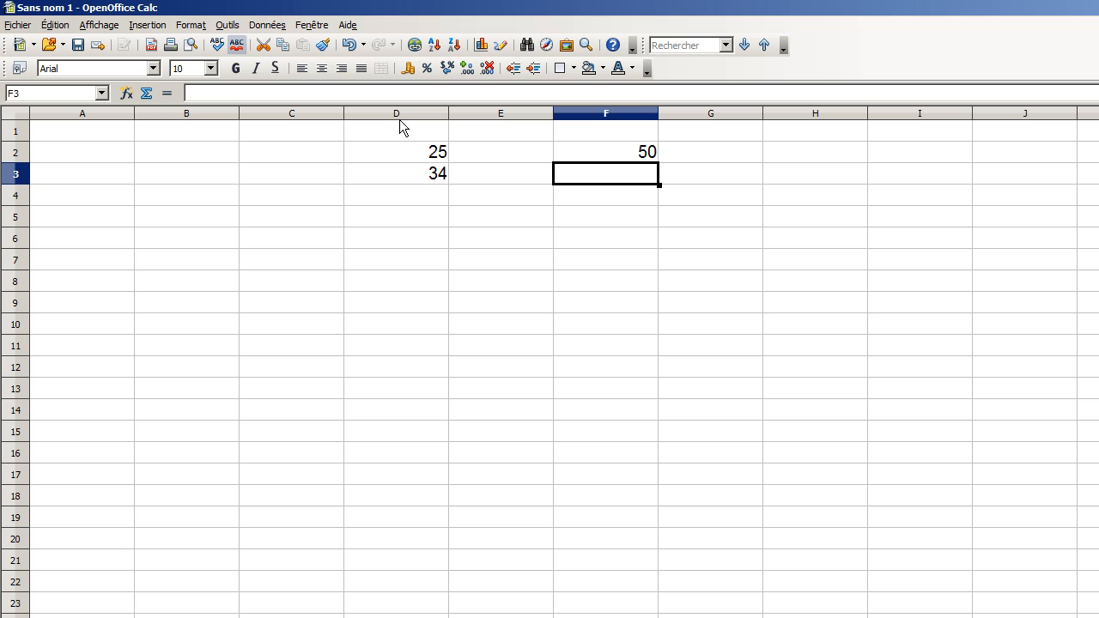
pyautogui.click(618, 156)
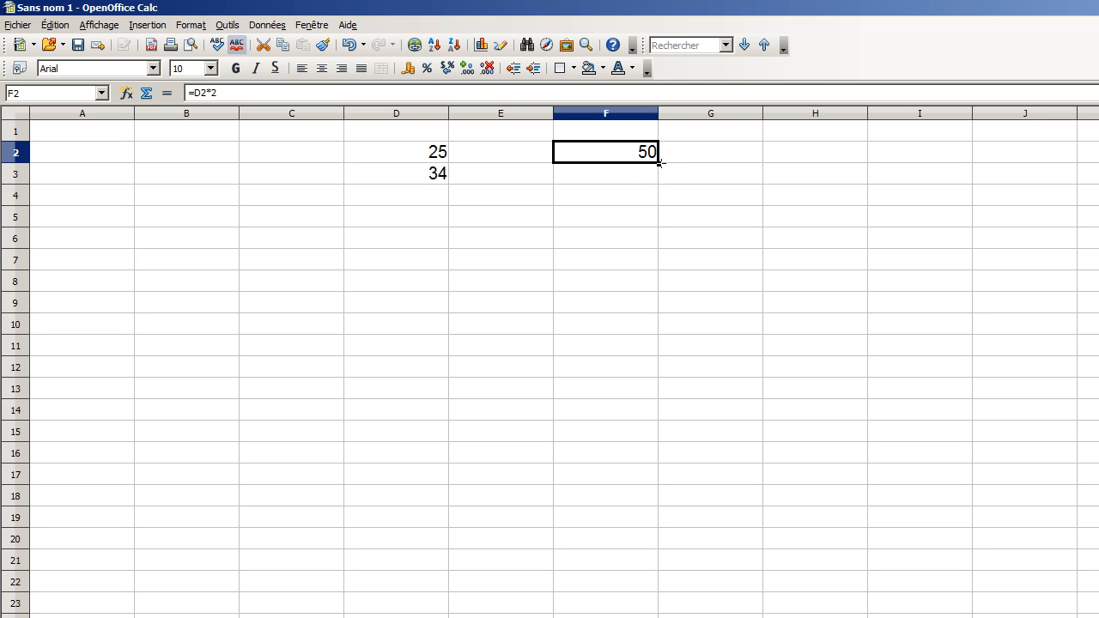
pyautogui.moveTo(660, 166); pyautogui.dragTo(659, 182)
pyautogui.click(615, 198)
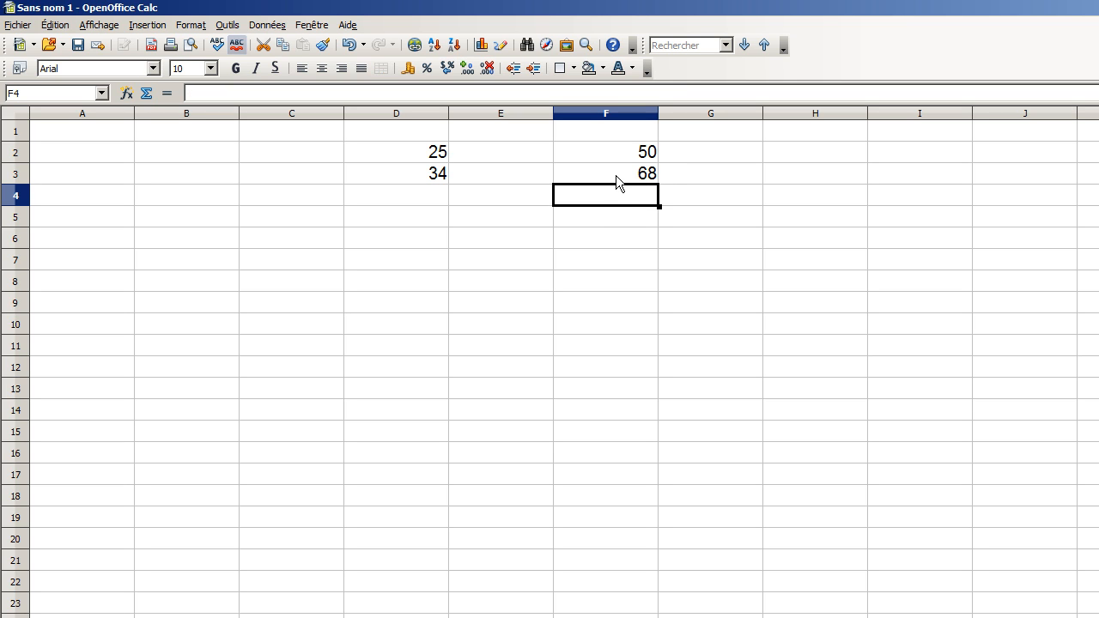
# Step: Examine how the formulas in F2 and F3 refer to cells in column D, checking cells D2 and E2 as well
pyautogui.click(616, 175)
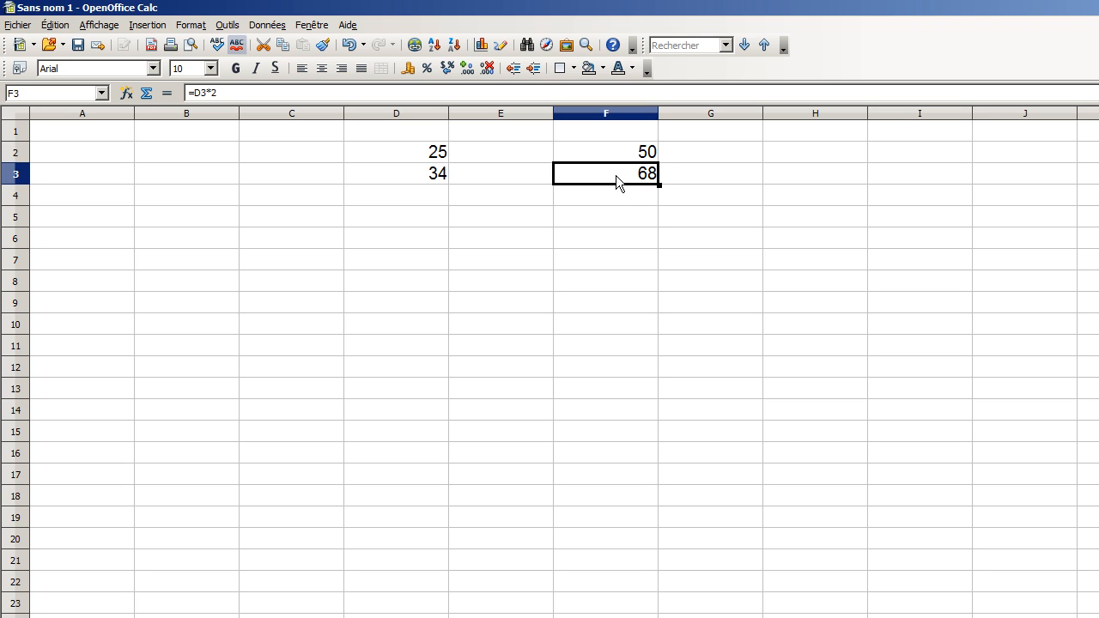
pyautogui.click(618, 158)
pyautogui.click(615, 175)
pyautogui.click(614, 153)
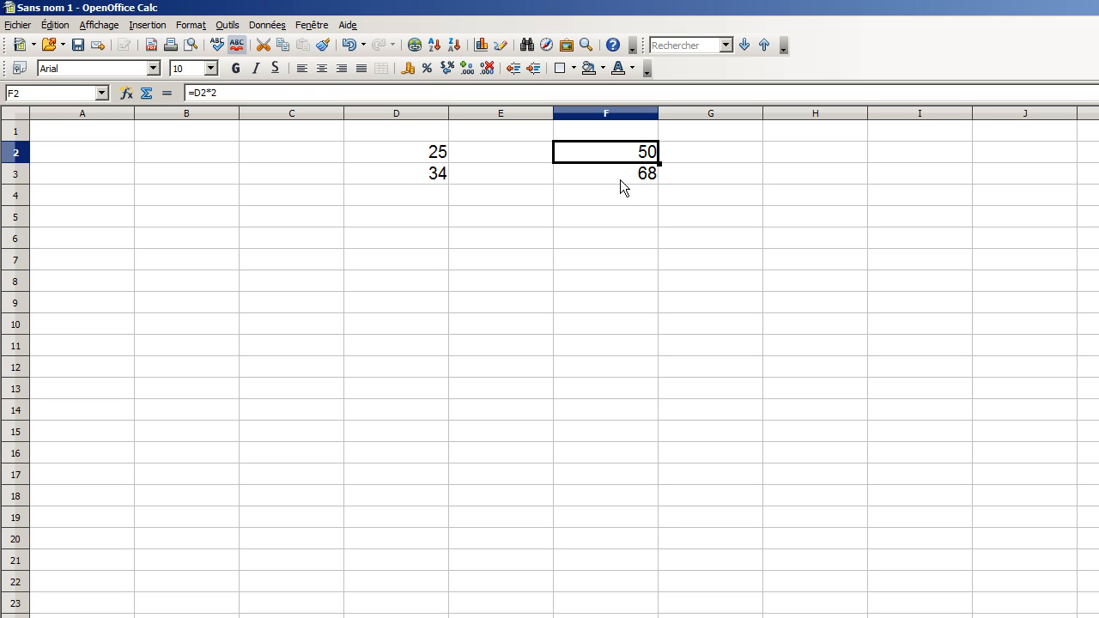
pyautogui.click(617, 176)
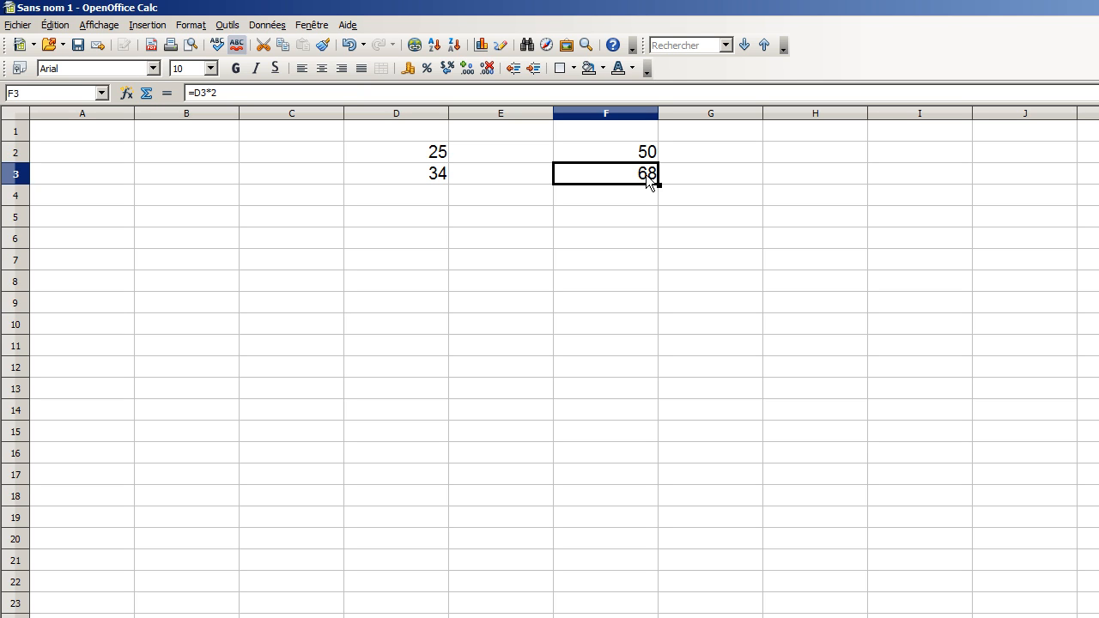
pyautogui.click(637, 156)
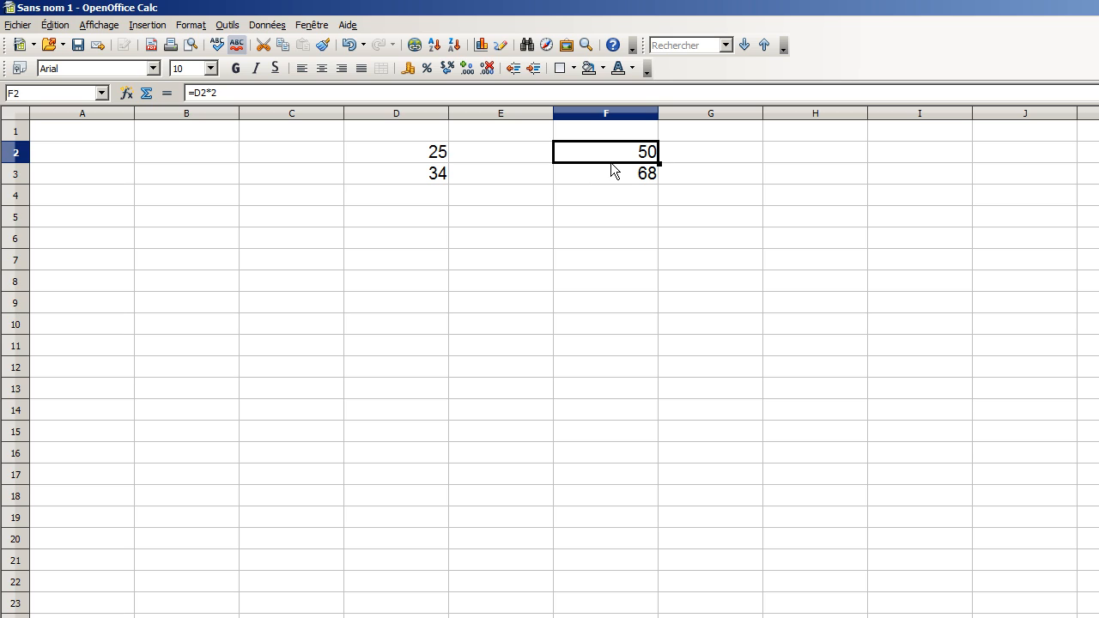
pyautogui.click(521, 157)
pyautogui.click(420, 163)
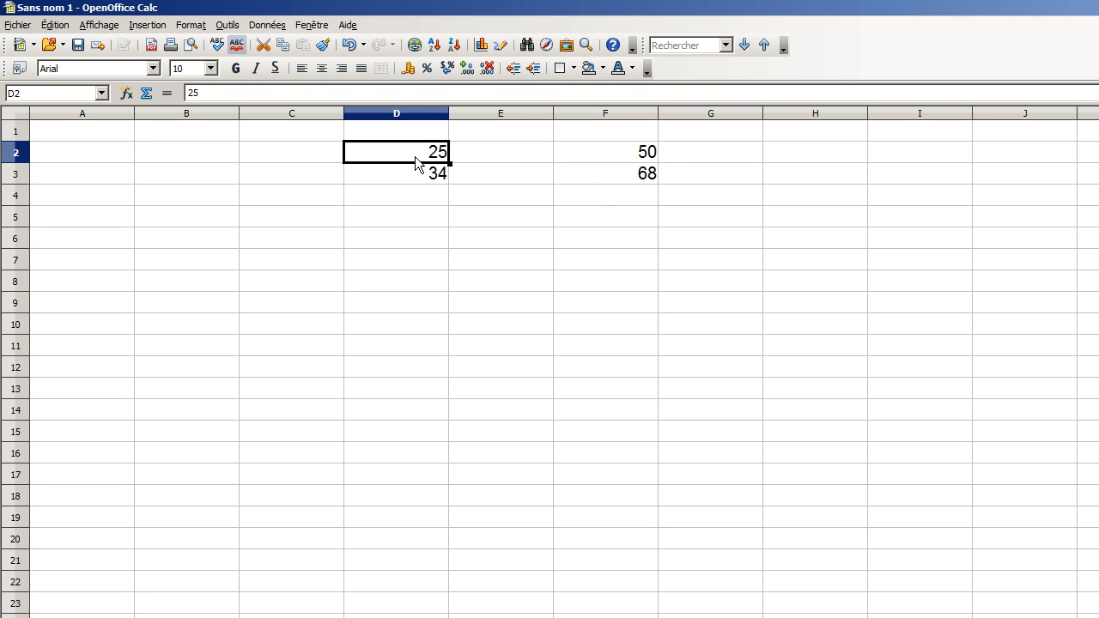
pyautogui.click(610, 154)
pyautogui.click(520, 154)
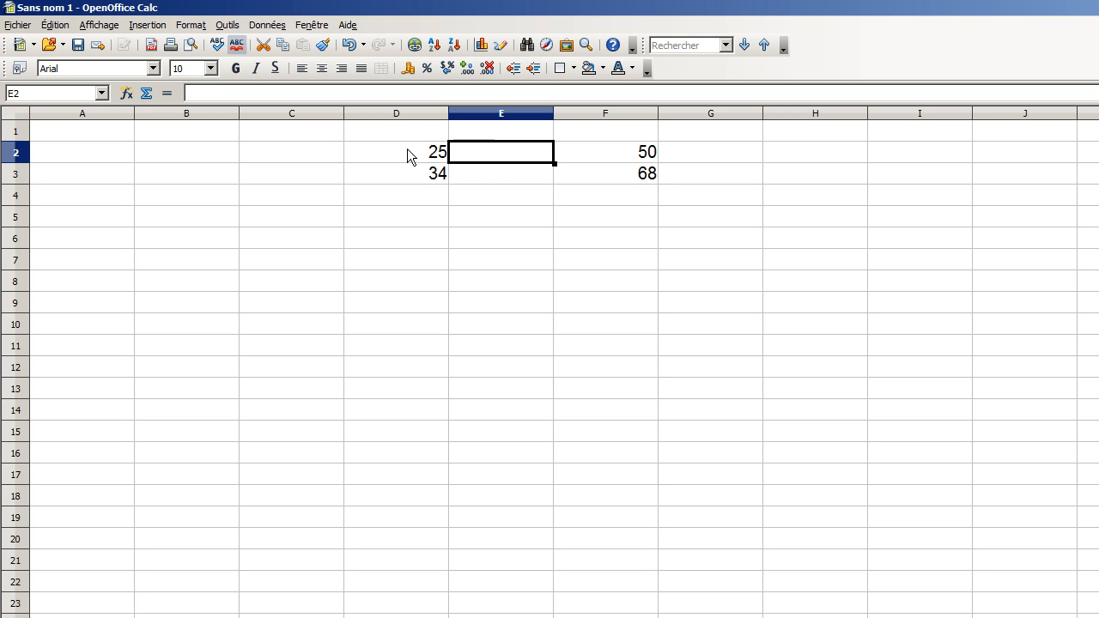
pyautogui.click(402, 150)
pyautogui.click(623, 160)
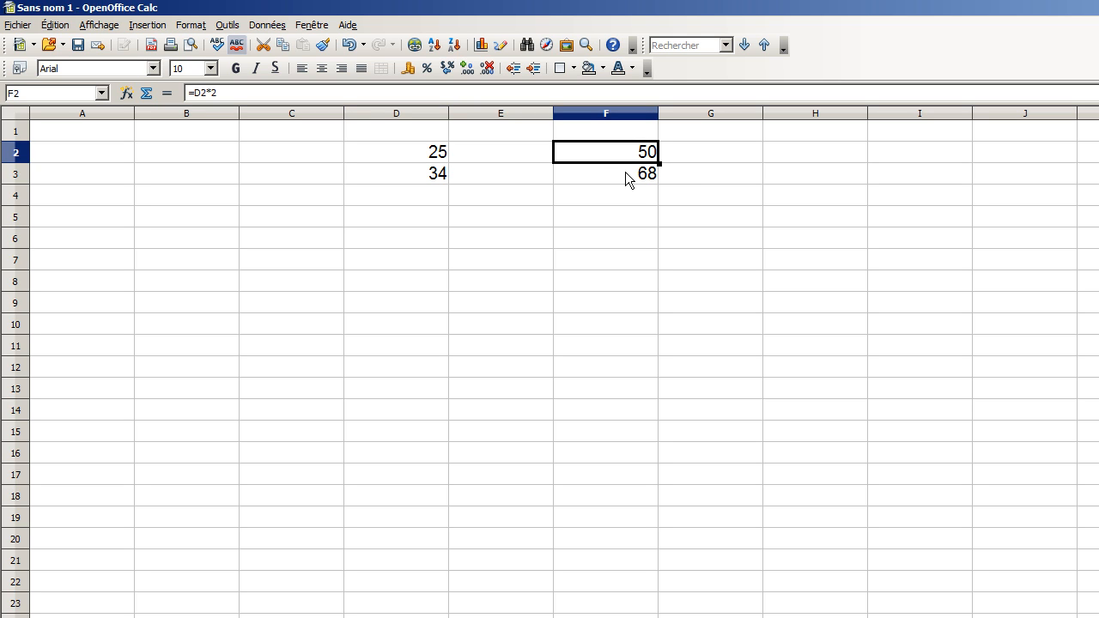
# Step: Examine how the formula in F3 relates to the source cell D3, two columns away across E3
pyautogui.click(617, 176)
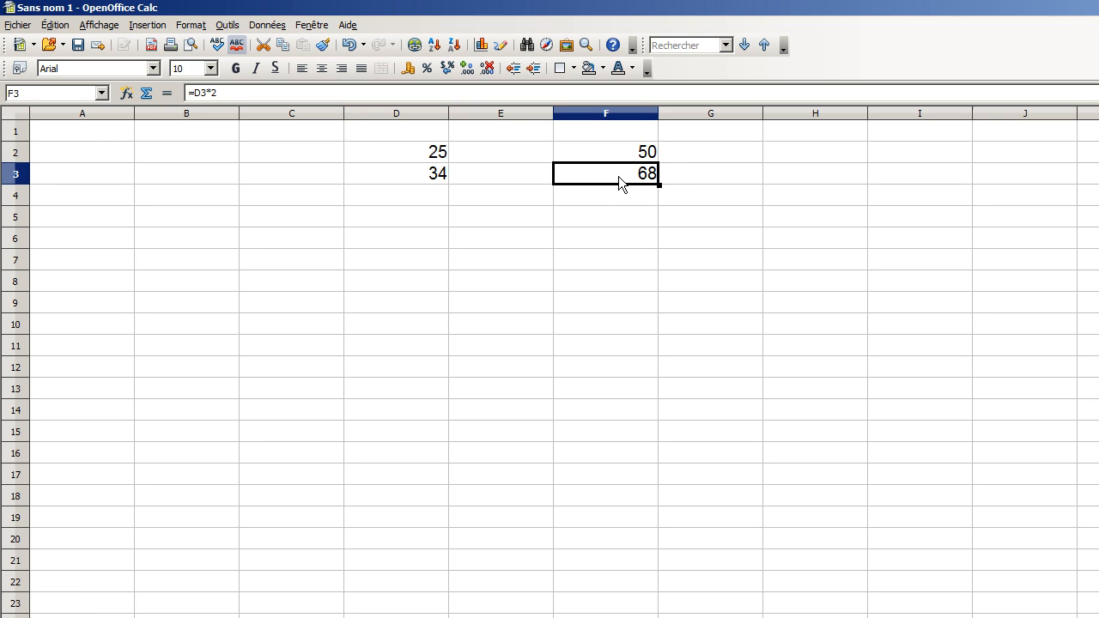
pyautogui.click(526, 180)
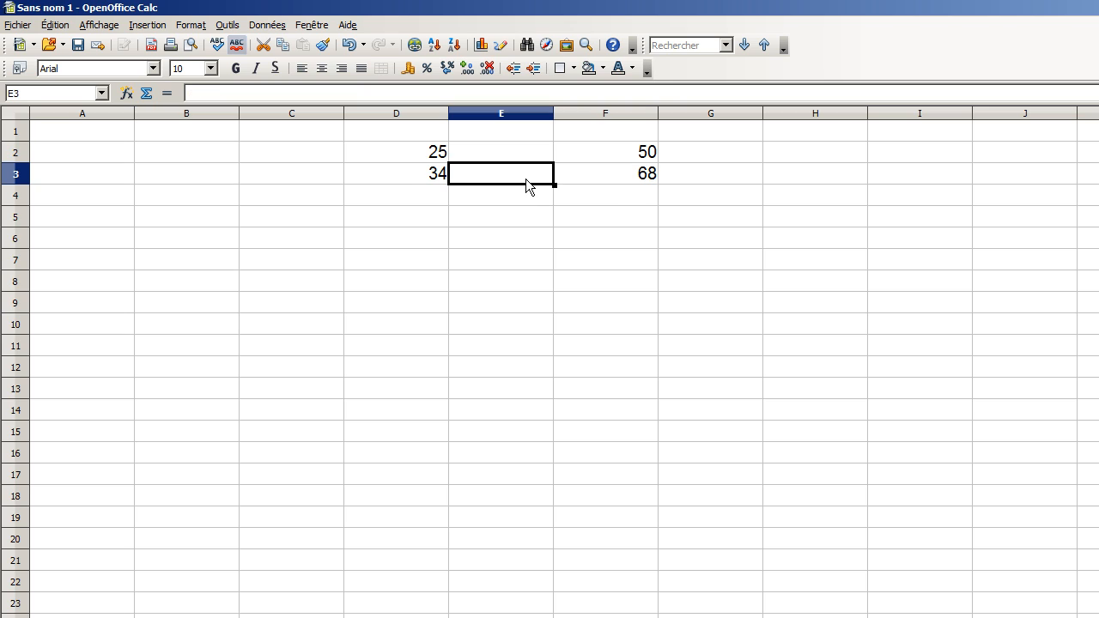
pyautogui.click(417, 180)
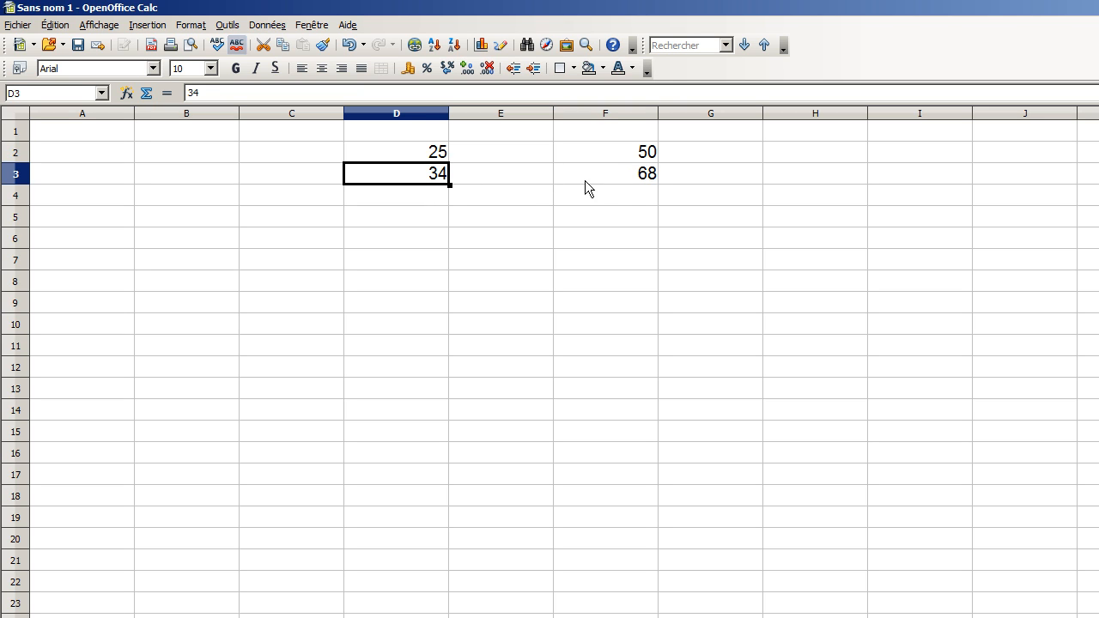
pyautogui.click(626, 179)
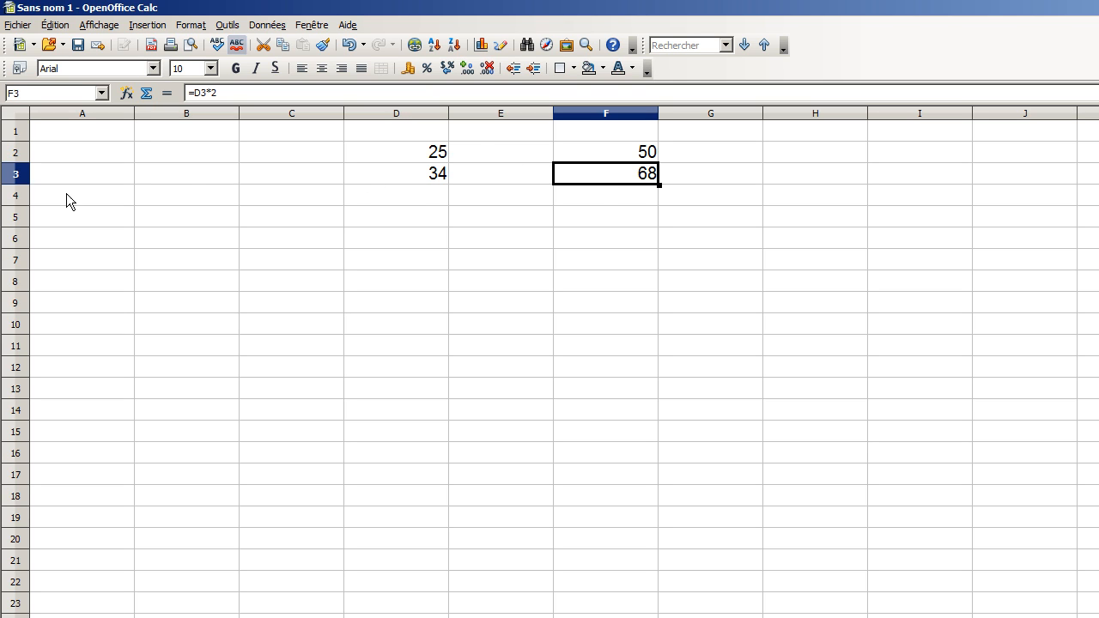
pyautogui.click(512, 175)
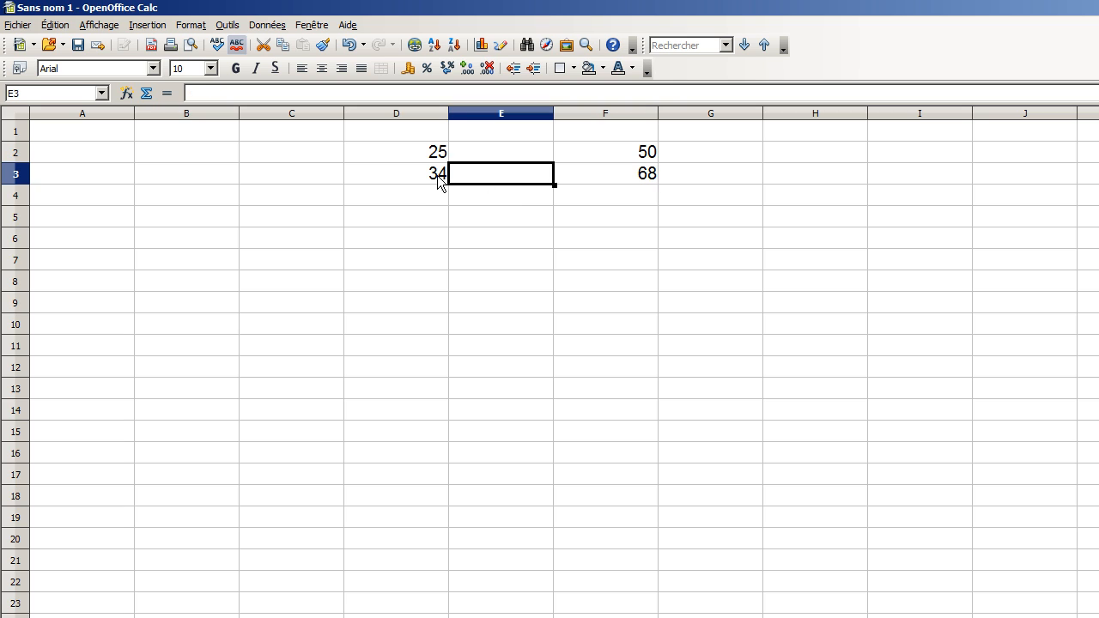
pyautogui.click(416, 177)
pyautogui.click(522, 181)
pyautogui.click(558, 175)
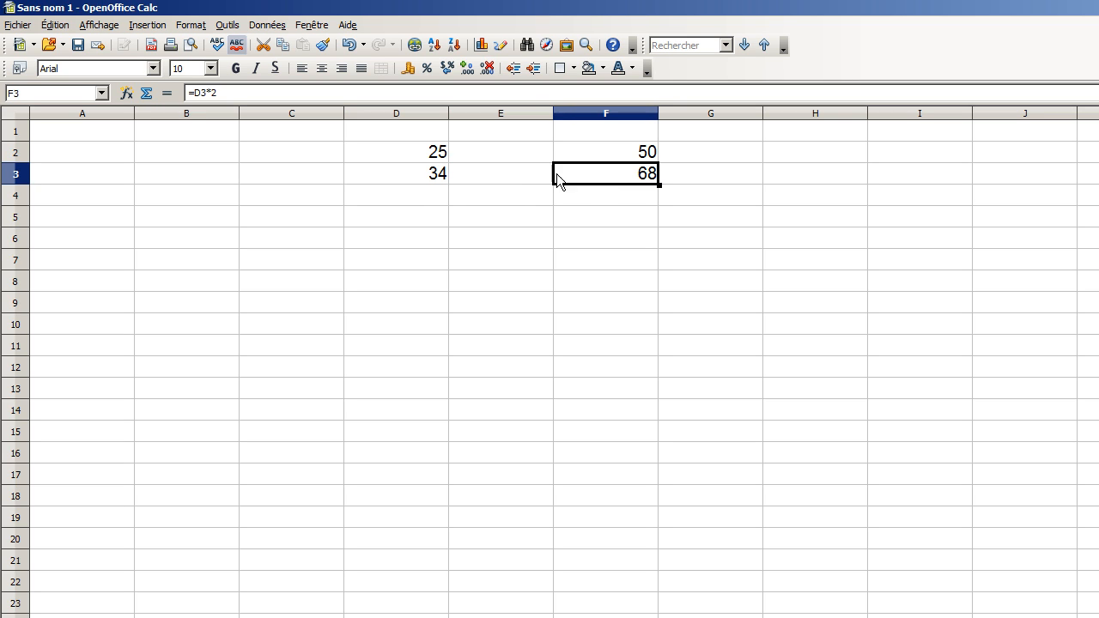
pyautogui.click(471, 174)
pyautogui.click(429, 175)
pyautogui.click(607, 177)
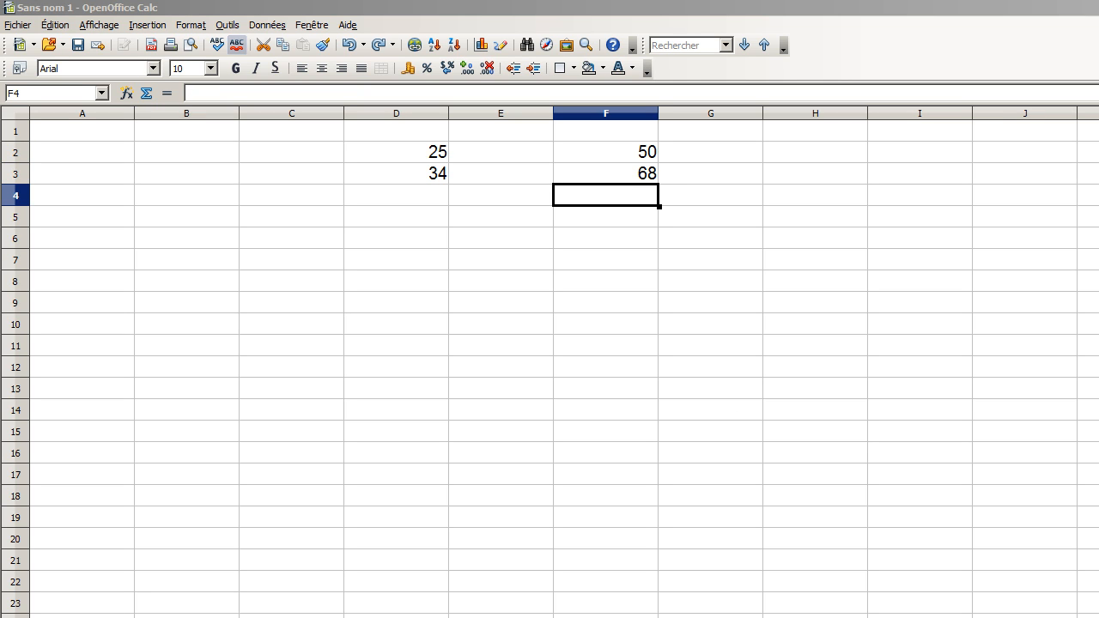
# Step: Inspect the formulas in F3 and F2 in edit mode to see their highlighted source cells
pyautogui.click(603, 173)
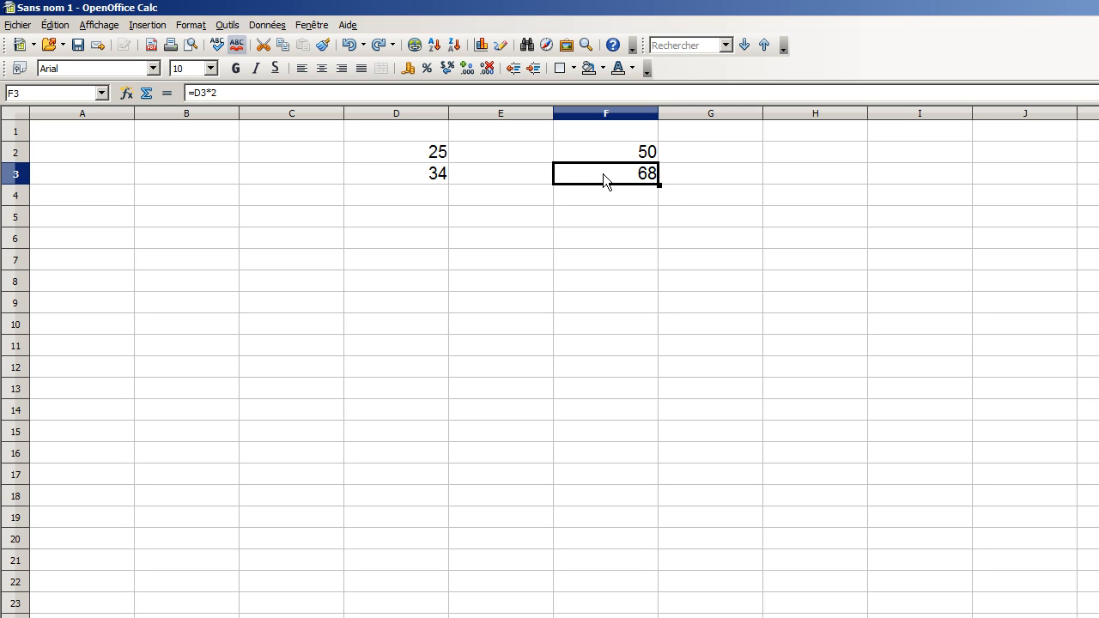
pyautogui.doubleClick(603, 173)
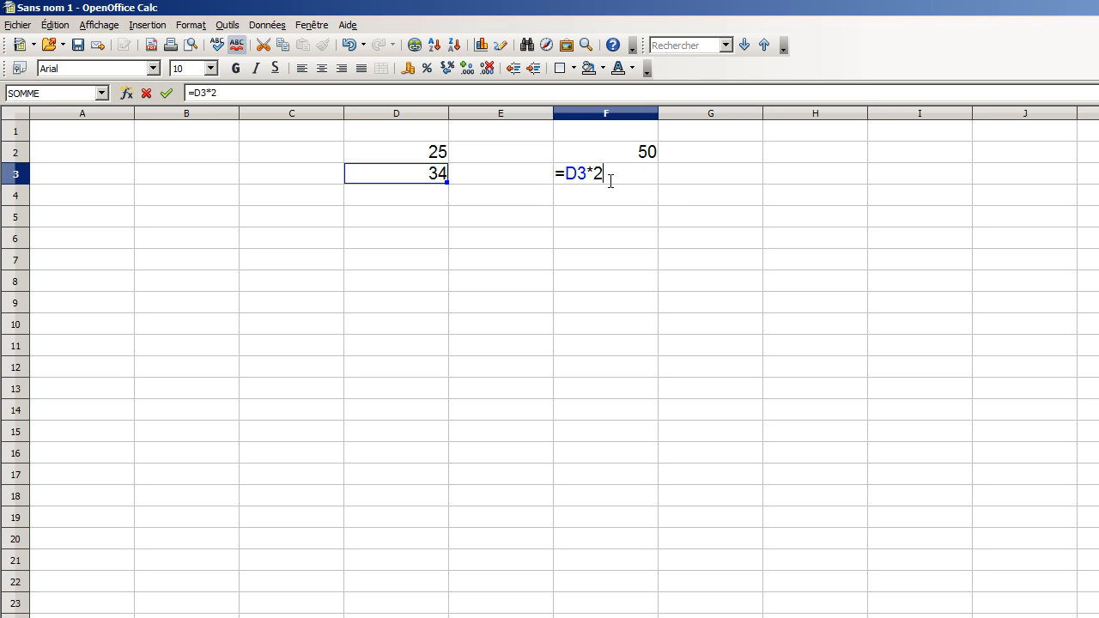
pyautogui.press('Return')
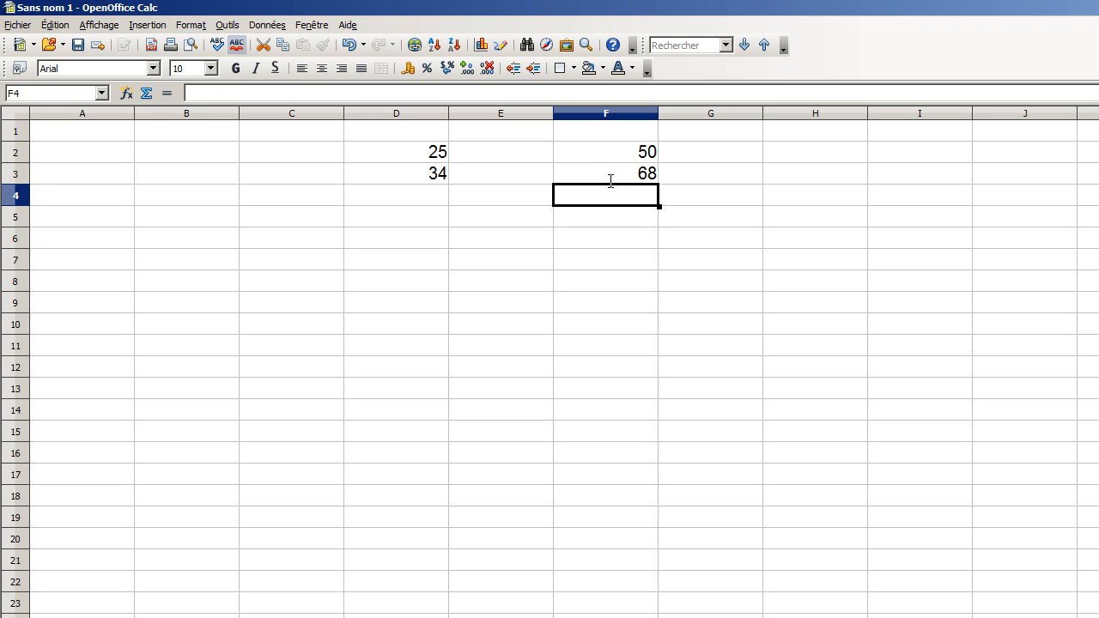
pyautogui.click(605, 154)
pyautogui.doubleClick(605, 153)
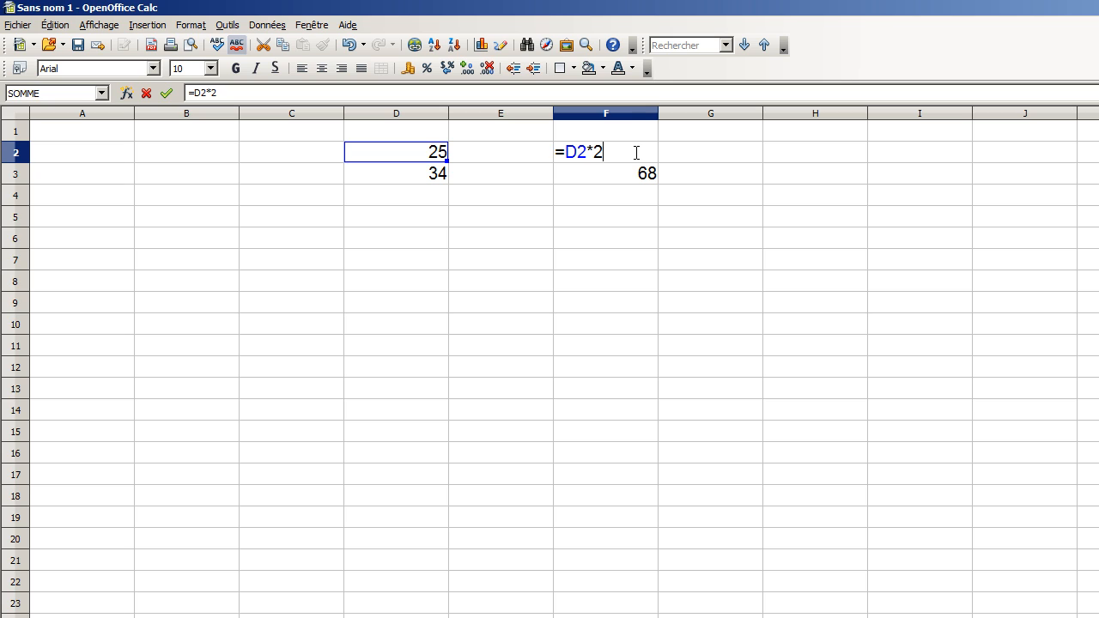
pyautogui.press('Return')
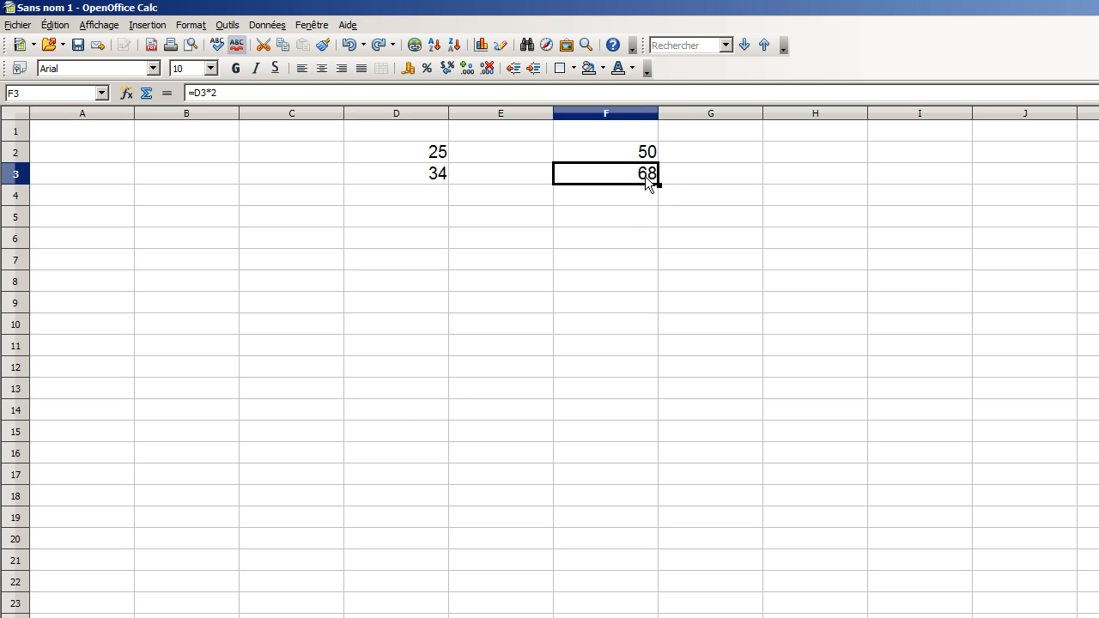
# Step: Extend the doubling formula from F3 down to F4 and inspect its reference to the empty cell D4
pyautogui.moveTo(659, 185); pyautogui.dragTo(661, 208)
pyautogui.click(614, 197)
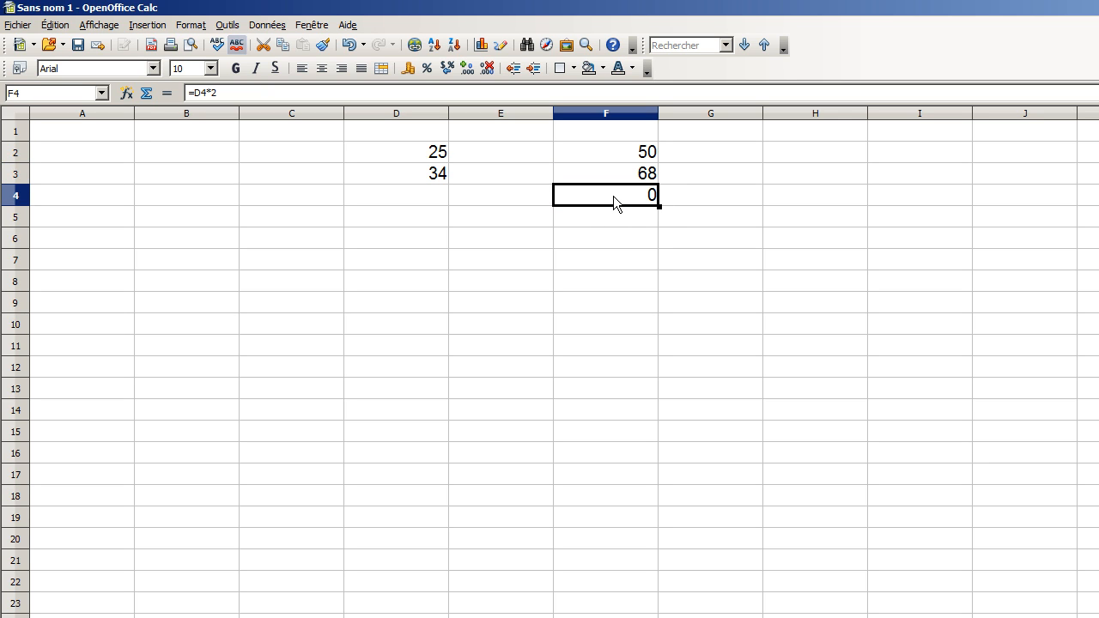
pyautogui.doubleClick(613, 196)
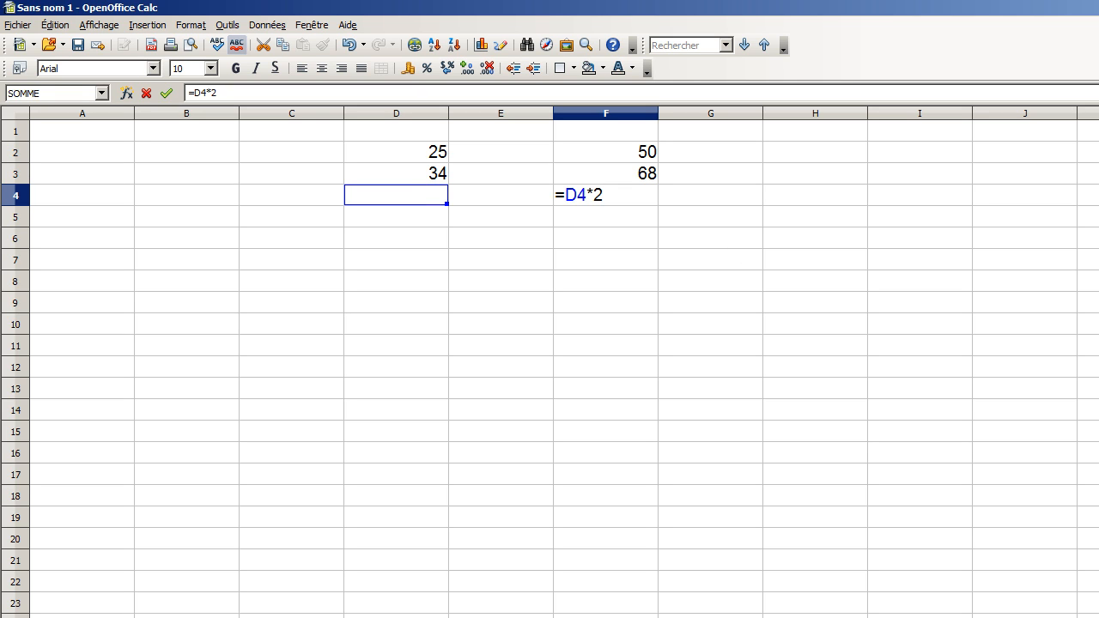
pyautogui.press('Return')
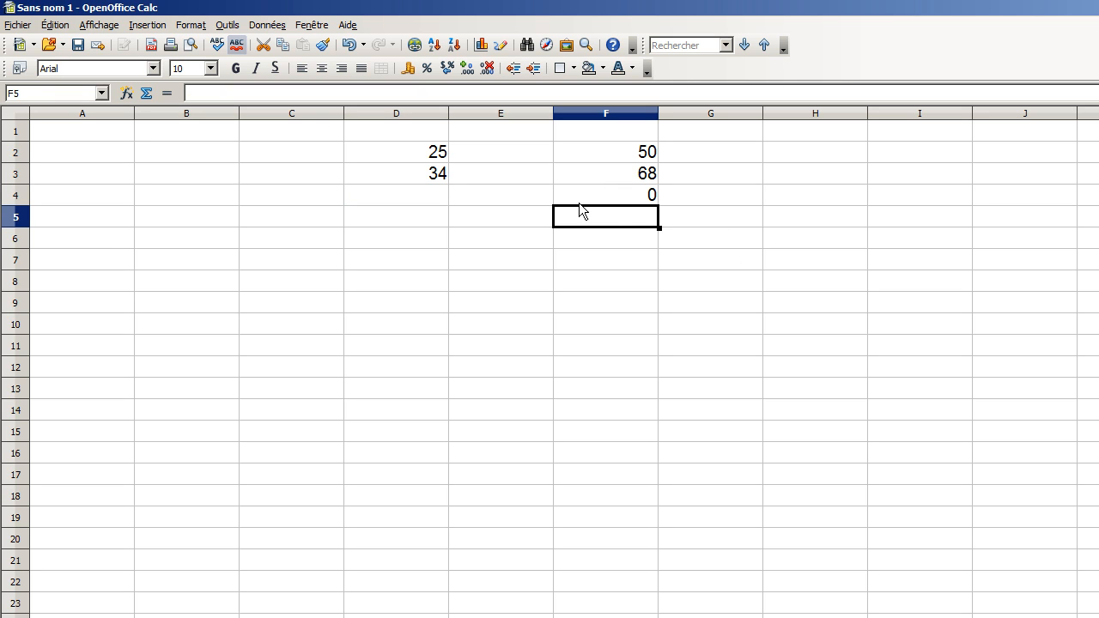
pyautogui.click(427, 201)
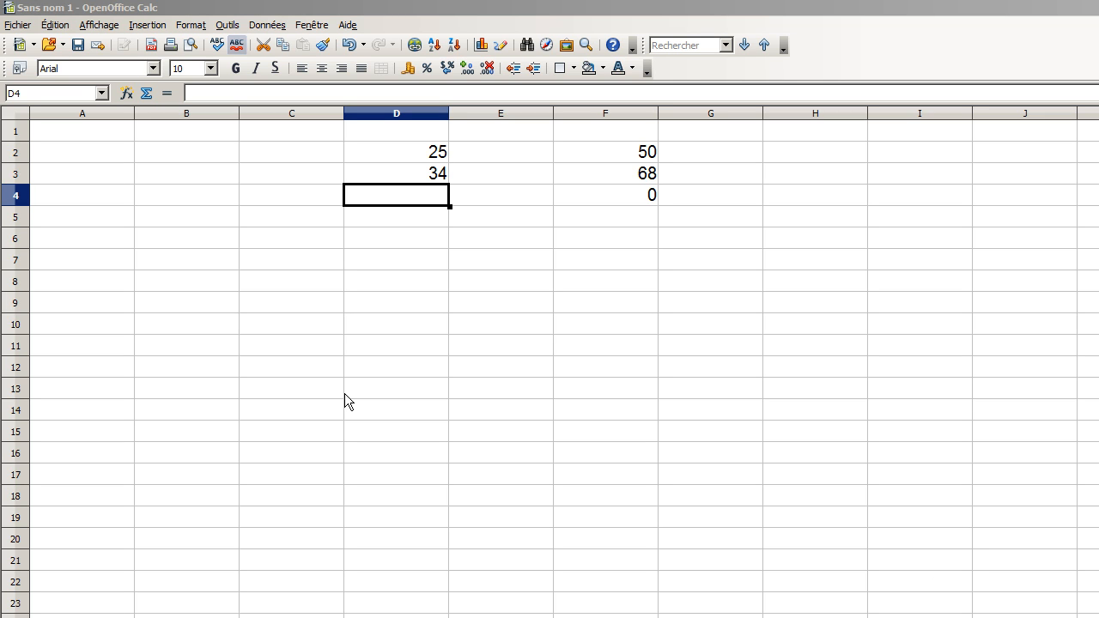
# Step: Undo the formula fill into cell F4
pyautogui.click(351, 44)
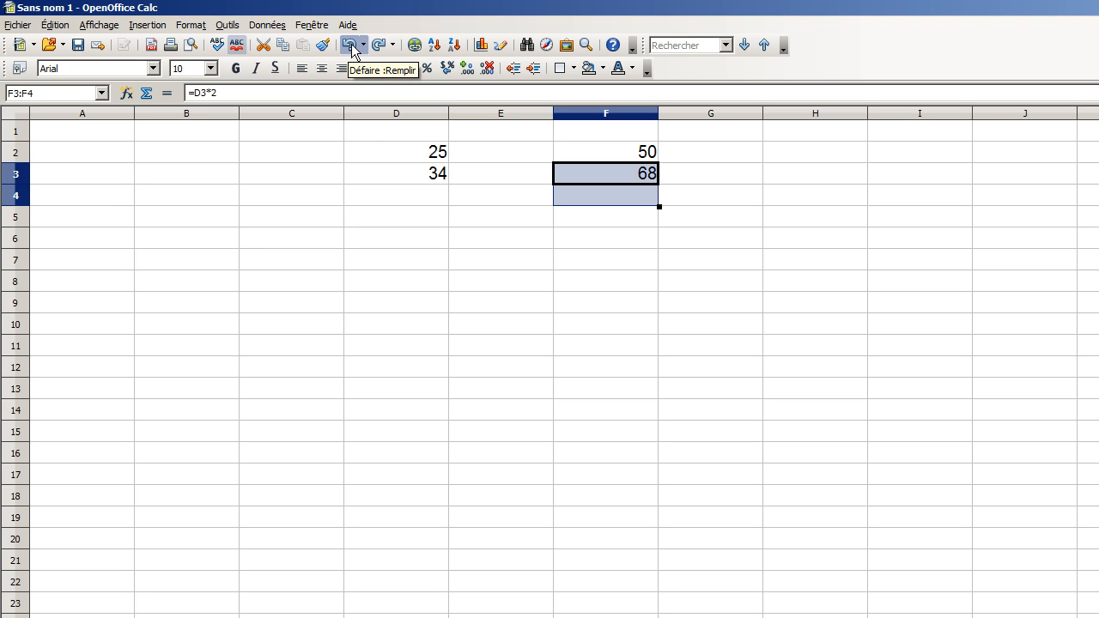
pyautogui.click(601, 216)
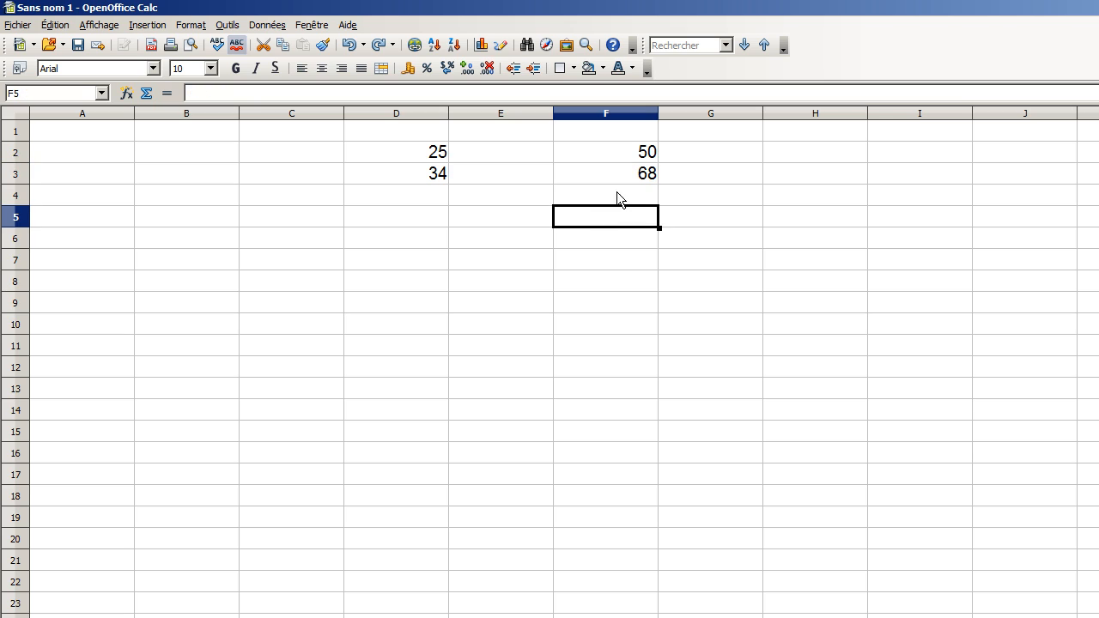
pyautogui.click(625, 181)
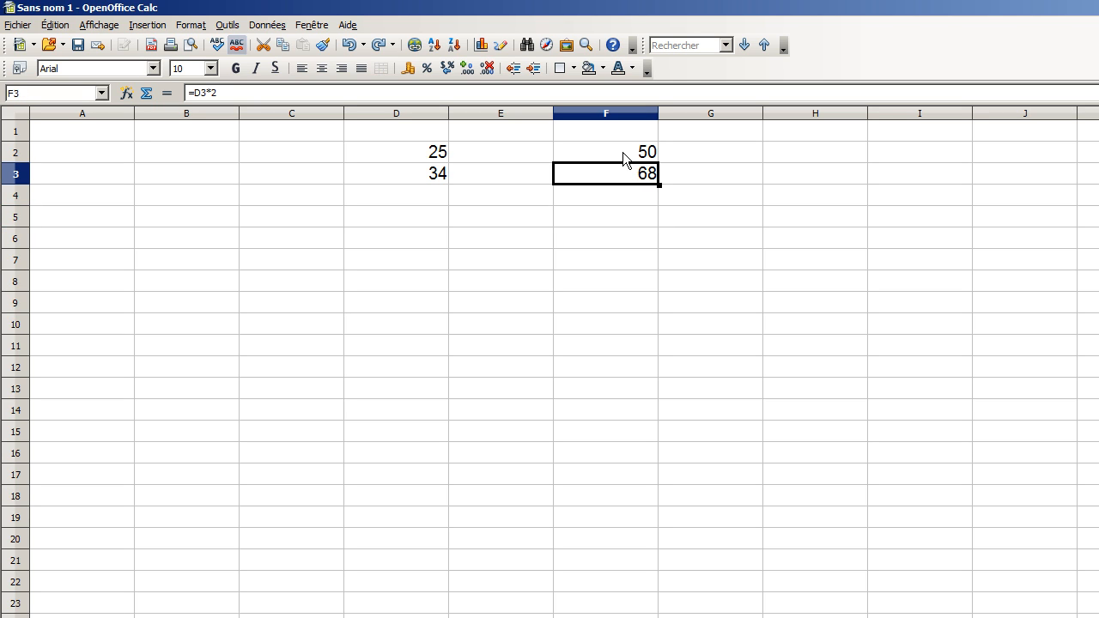
# Step: Delete the contents of the formula cells F2 to F3
pyautogui.click(623, 153)
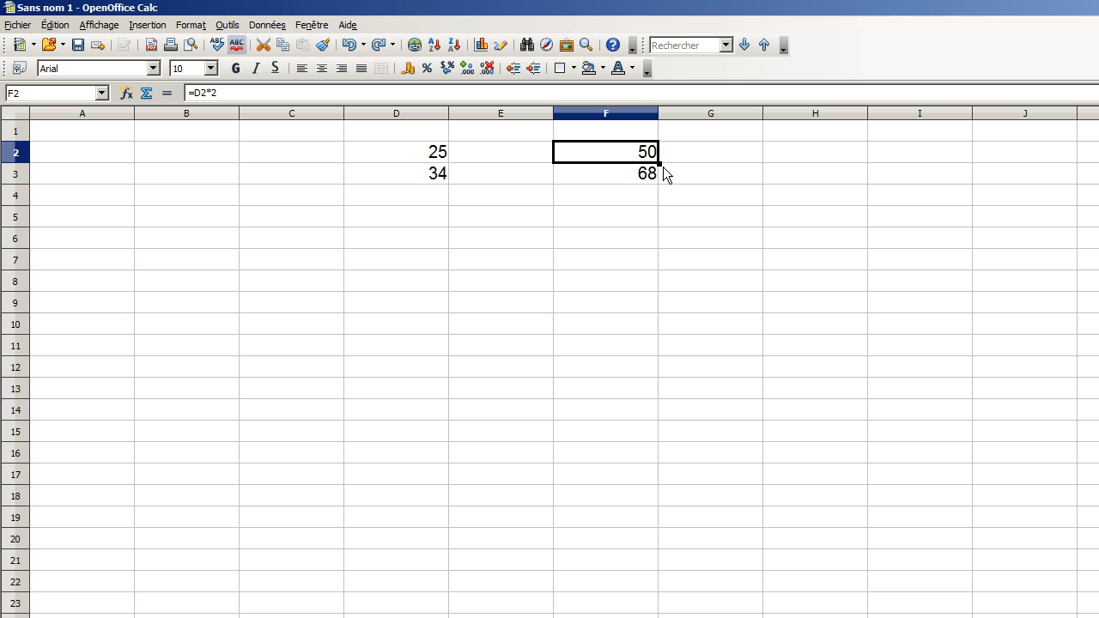
pyautogui.moveTo(660, 162); pyautogui.dragTo(658, 178)
pyautogui.rightClick(582, 176)
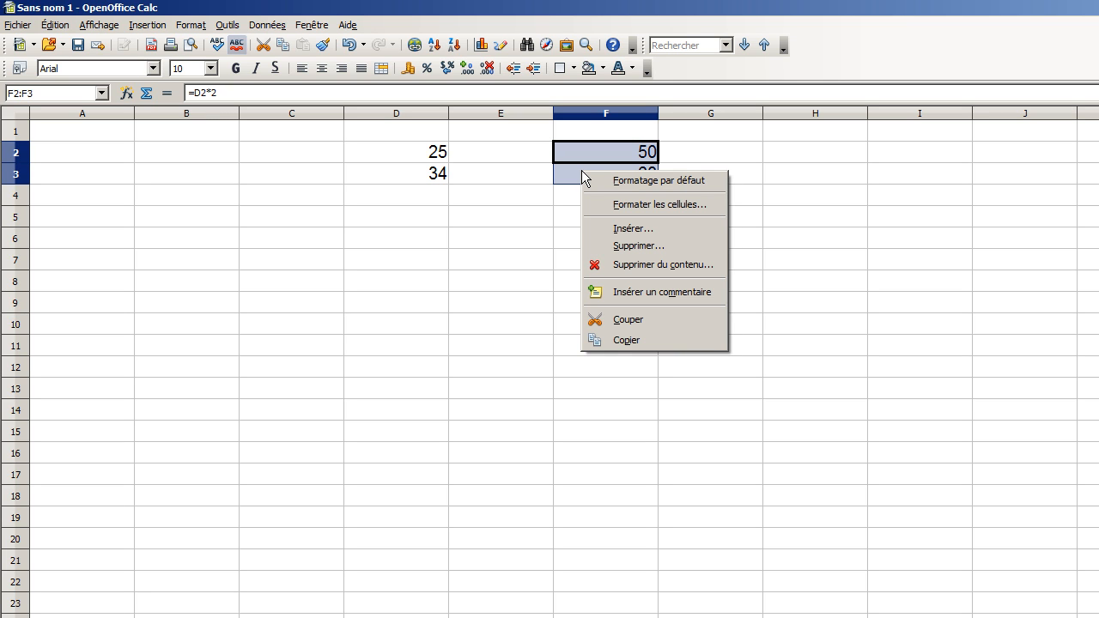
pyautogui.click(649, 266)
pyautogui.click(904, 391)
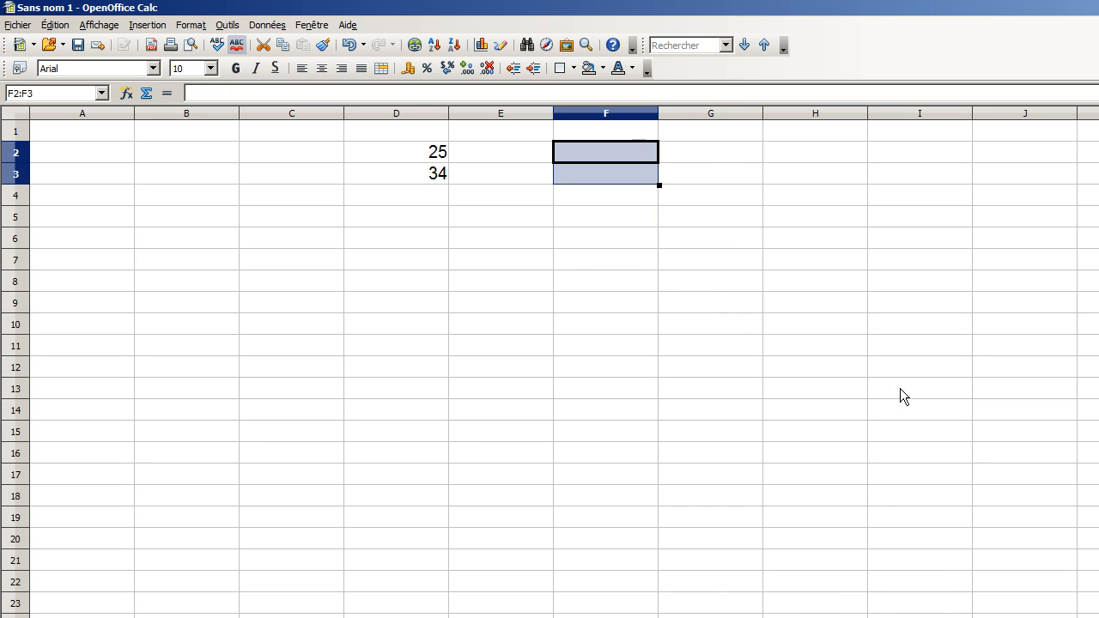
pyautogui.click(582, 197)
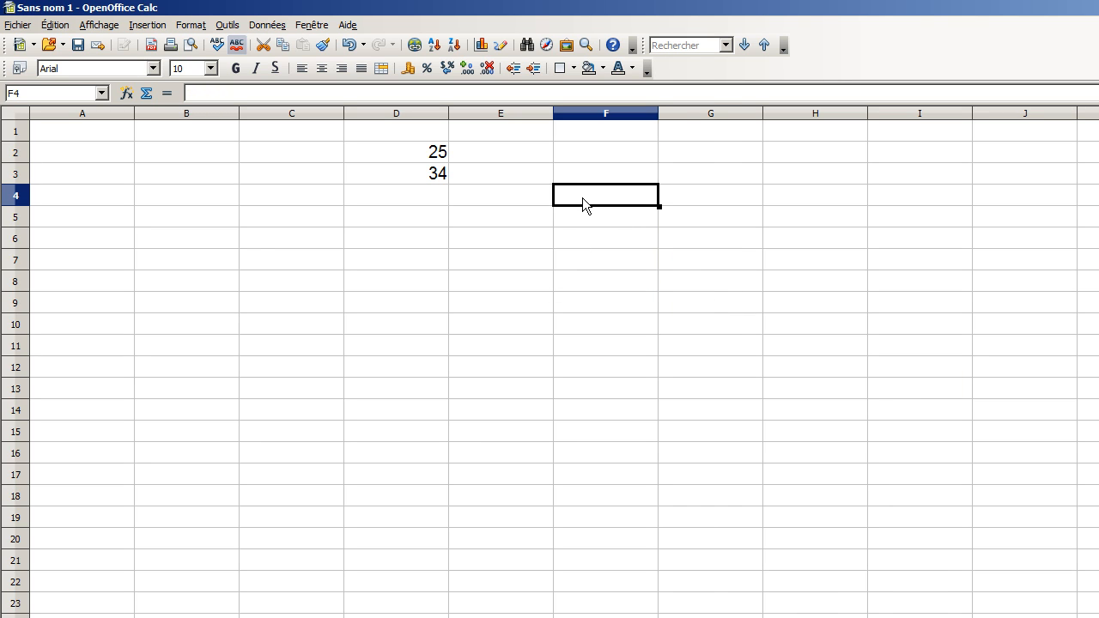
# Step: Enter the number 55 in cell D4 below the two existing values
pyautogui.click(416, 159)
pyautogui.click(416, 170)
pyautogui.click(417, 153)
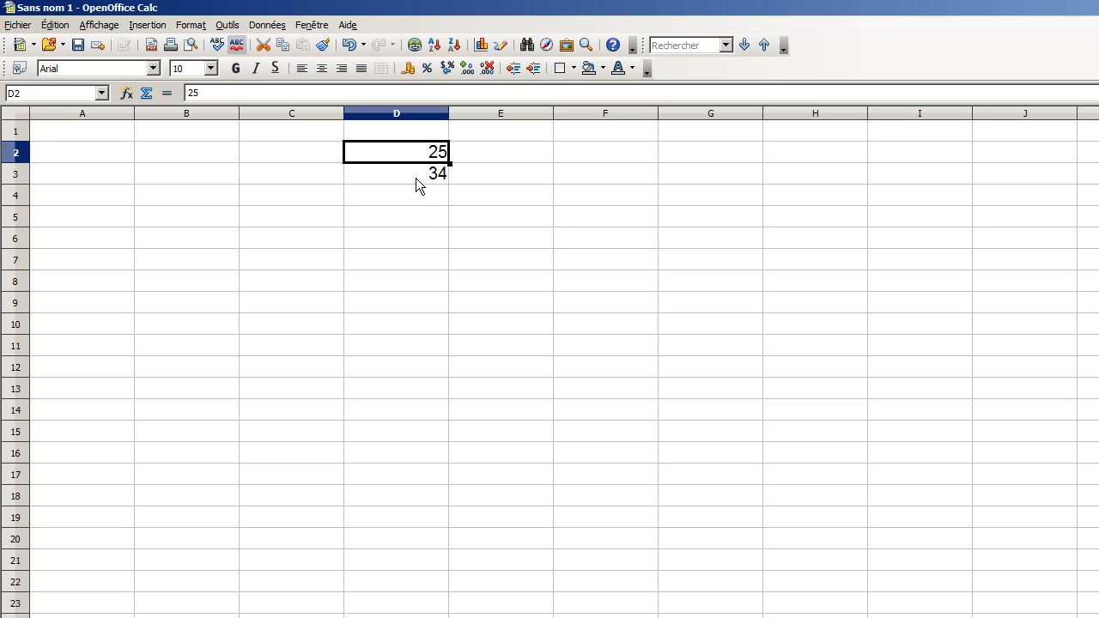
pyautogui.click(416, 179)
pyautogui.click(426, 198)
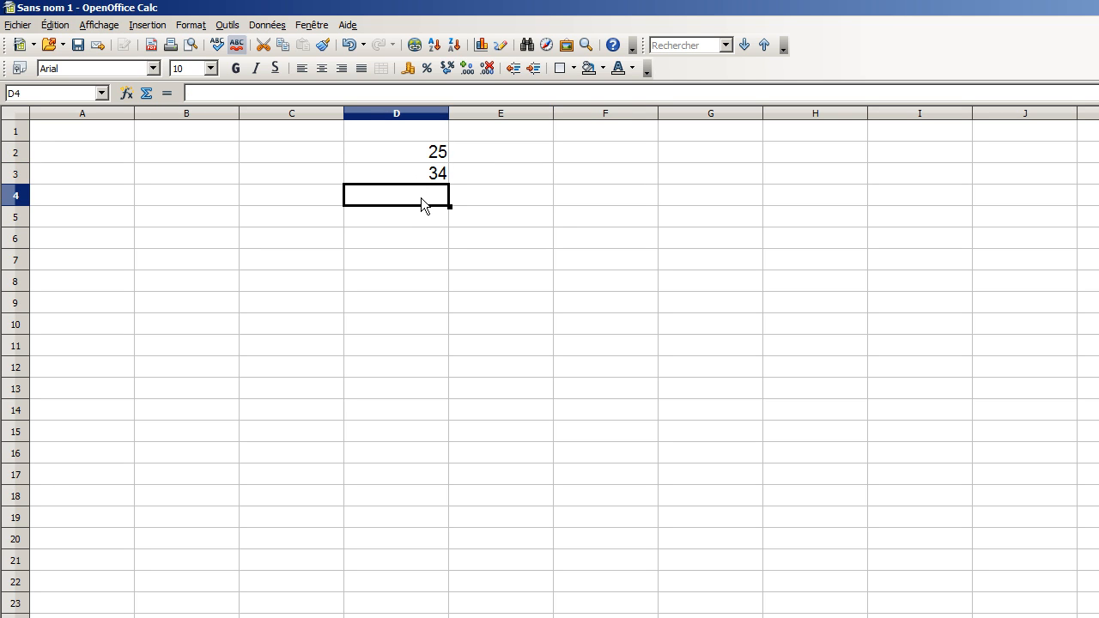
pyautogui.write('55')
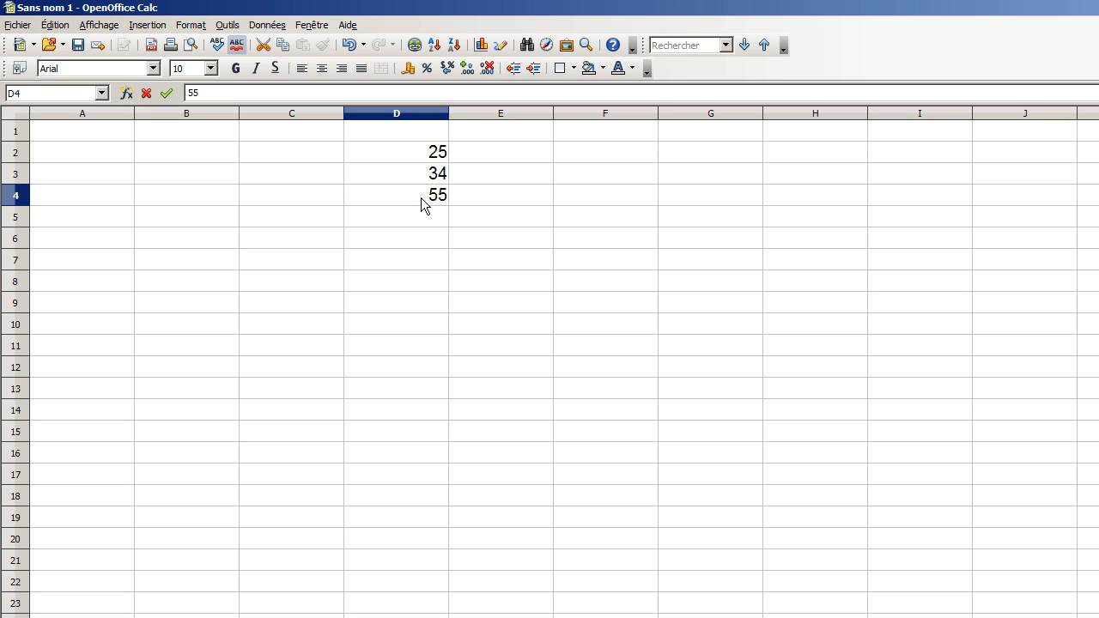
pyautogui.click(430, 244)
# Step: Fill the number series from D2 down to D4 and give the range a bright cyan background
pyautogui.click(429, 151)
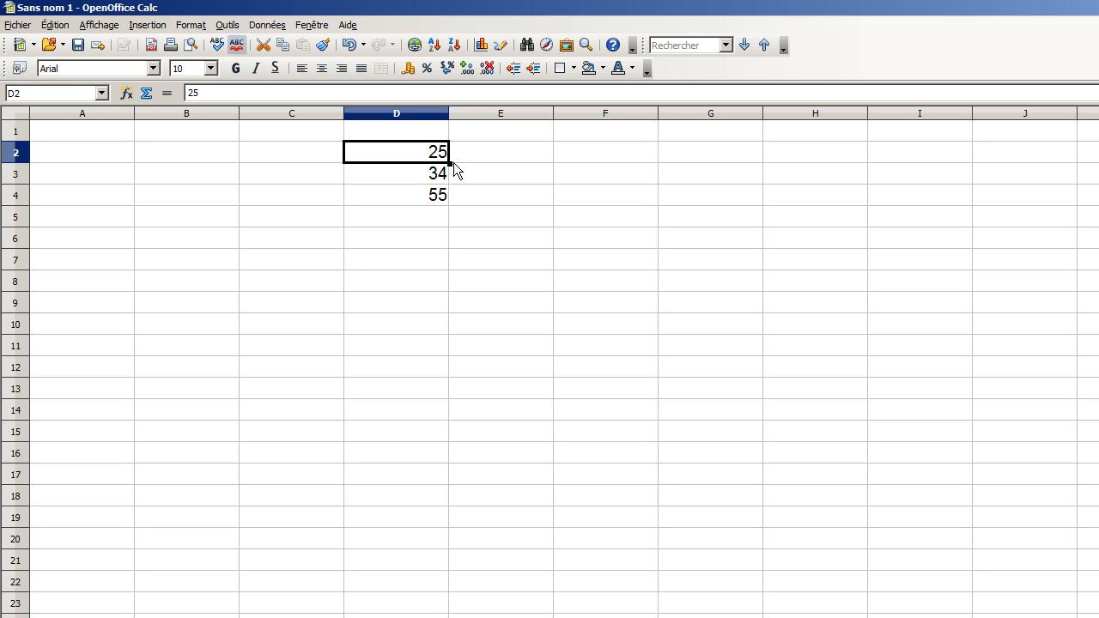
pyautogui.moveTo(449, 163); pyautogui.dragTo(451, 200)
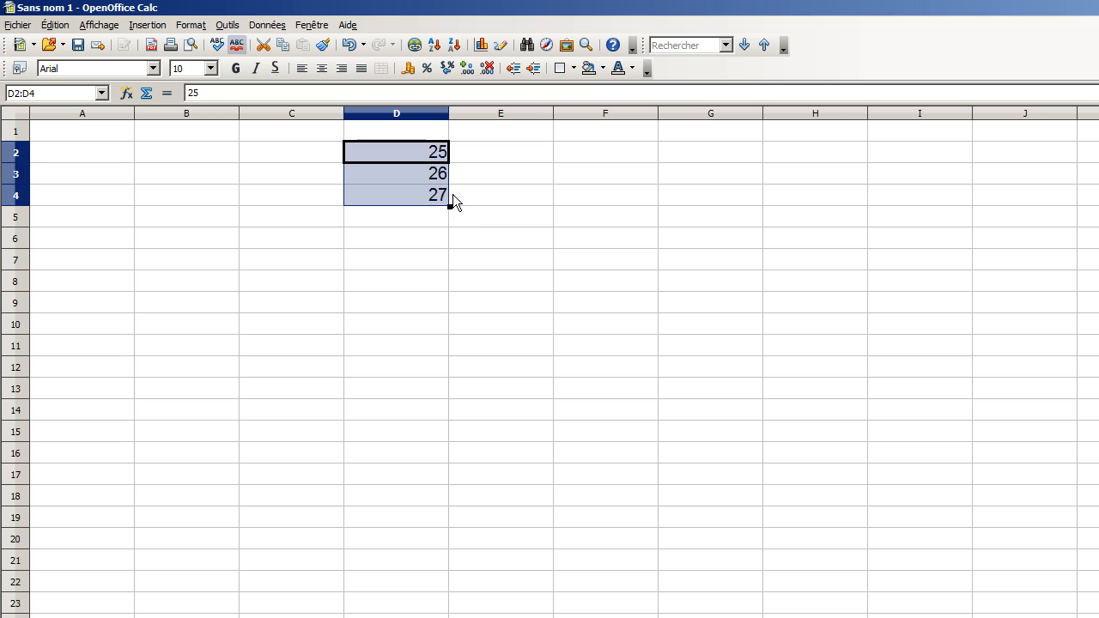
pyautogui.click(602, 68)
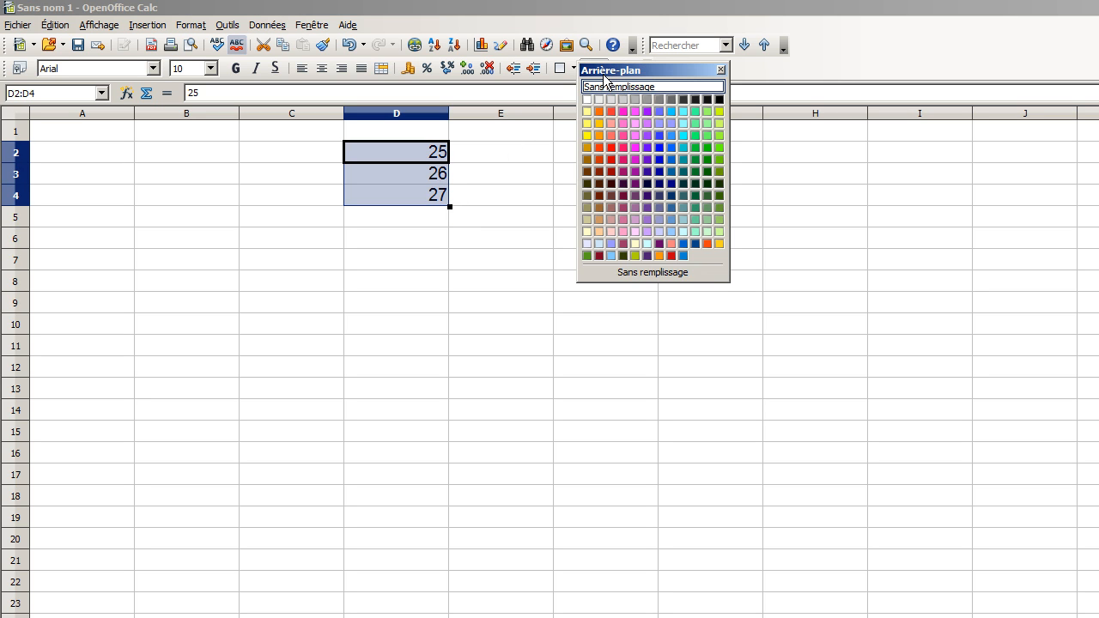
pyautogui.click(684, 135)
pyautogui.click(505, 234)
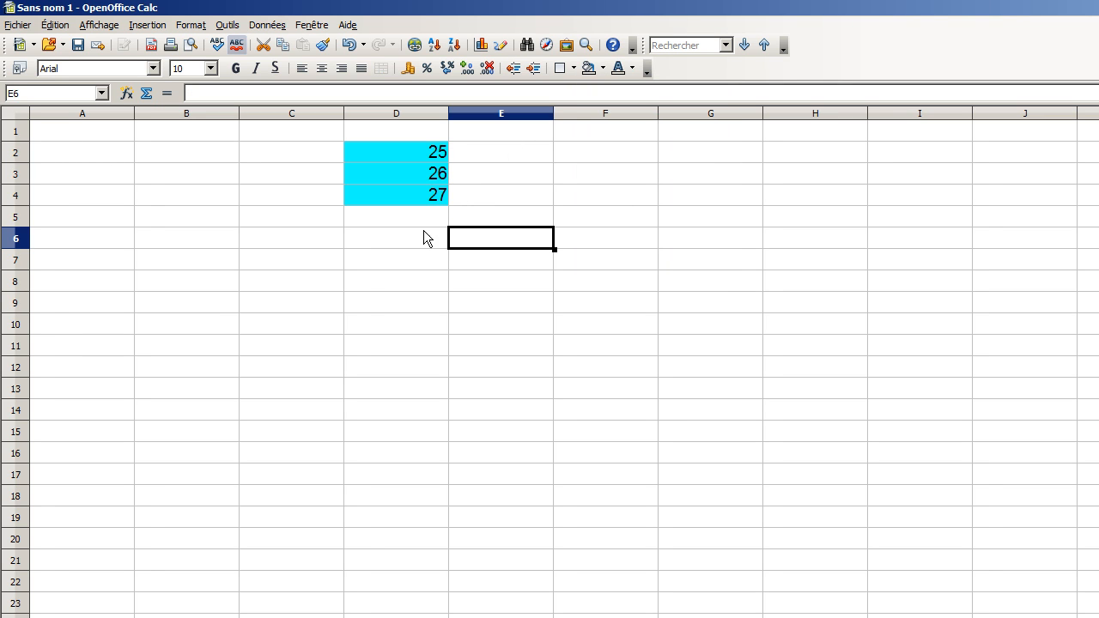
# Step: Enter the label "somme" in cell C7
pyautogui.click(298, 265)
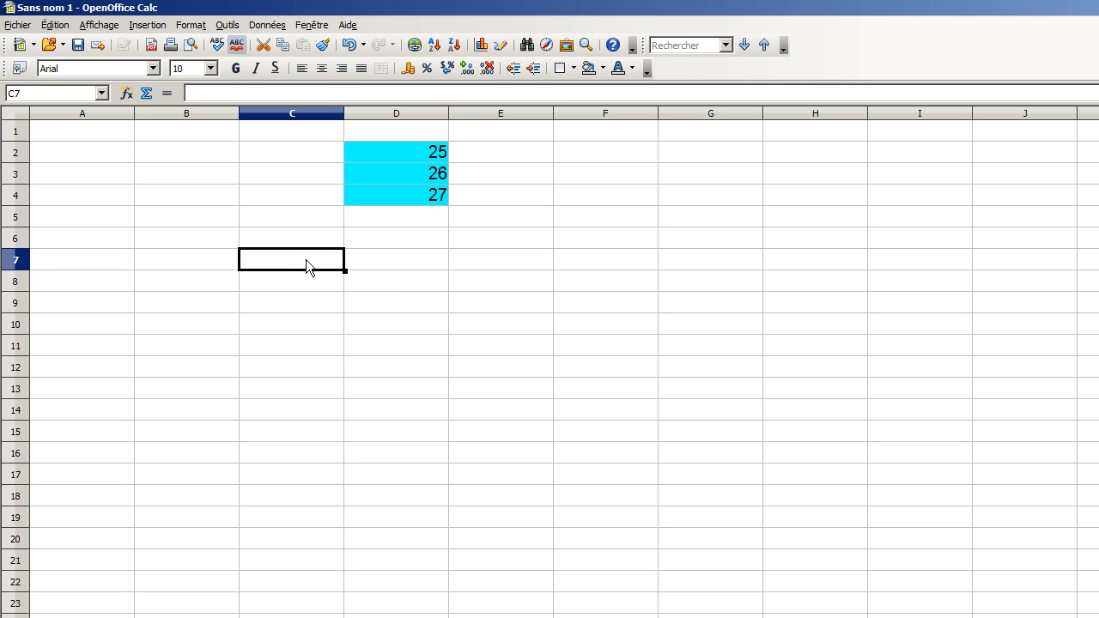
pyautogui.click(415, 260)
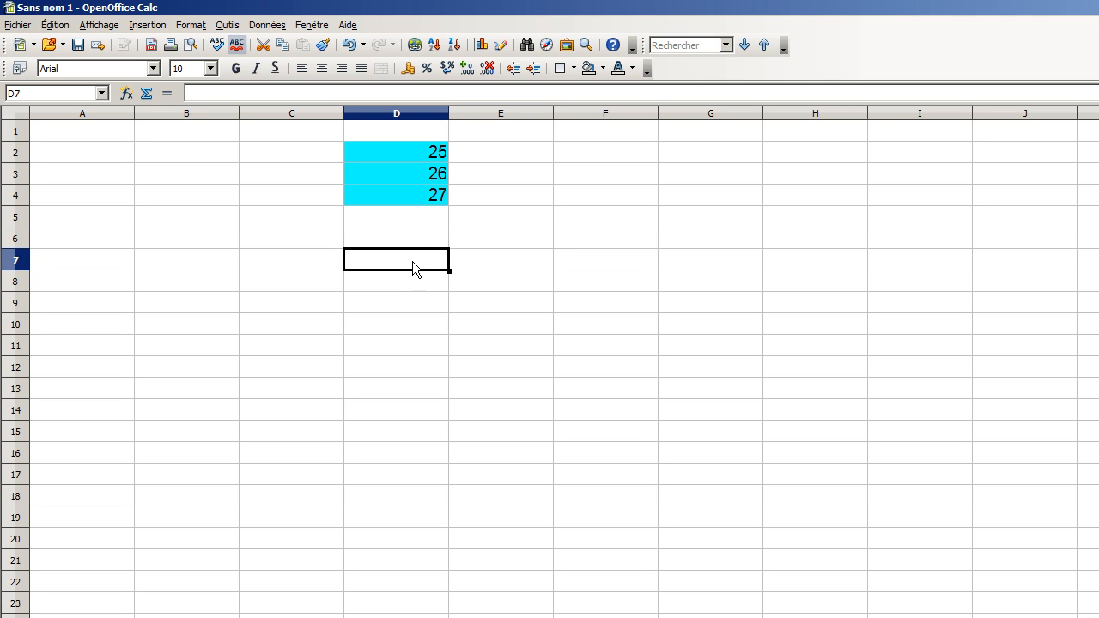
pyautogui.click(301, 259)
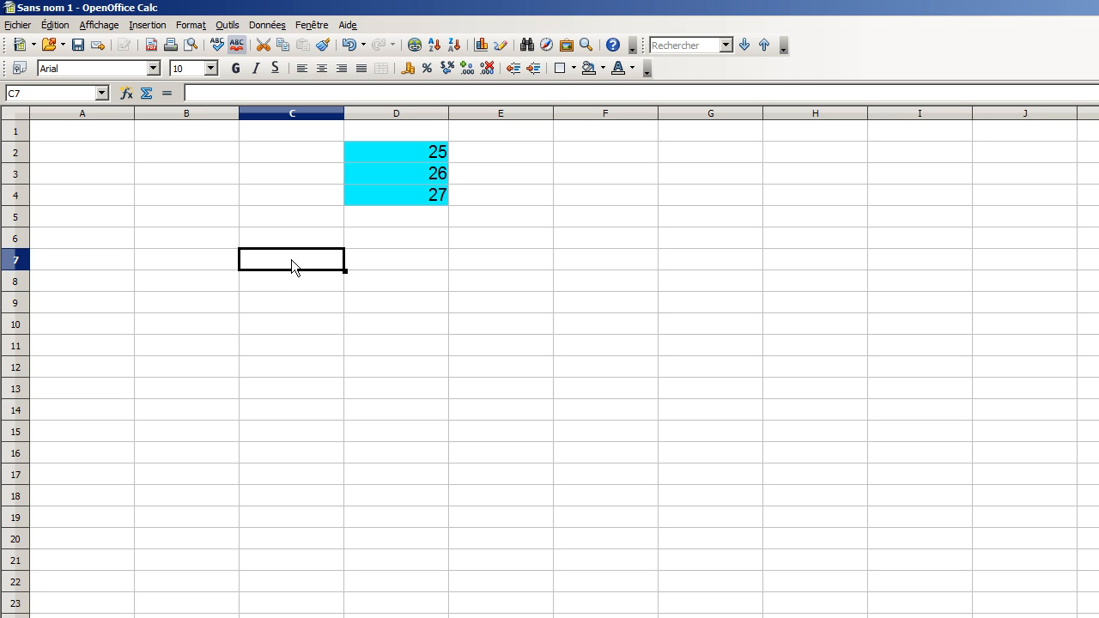
pyautogui.write('so')
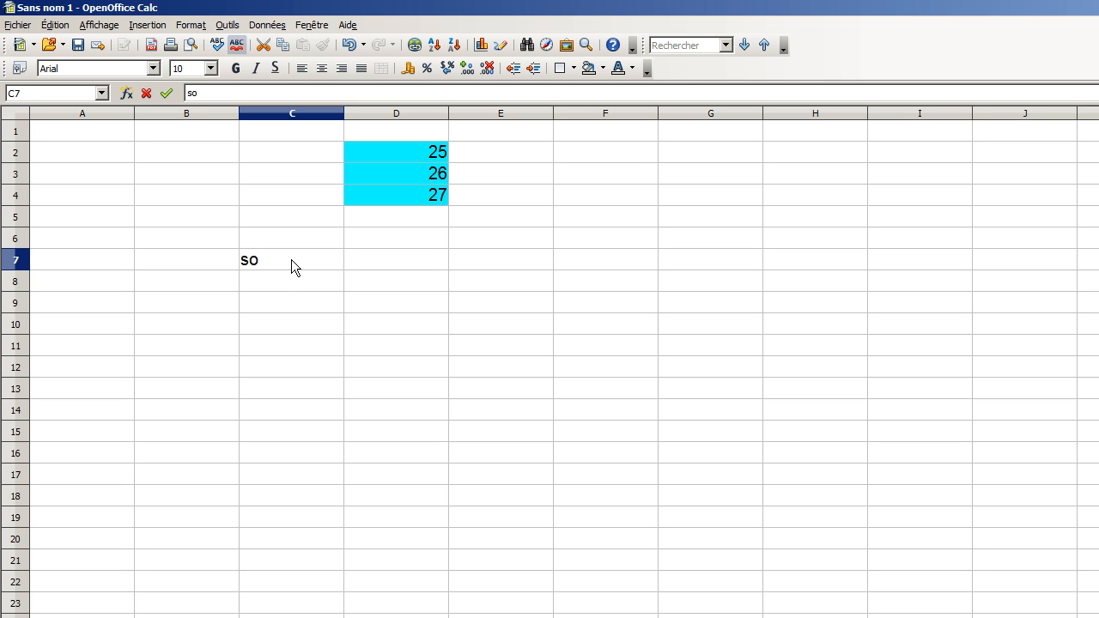
pyautogui.write('mme')
pyautogui.click(263, 287)
pyautogui.click(282, 263)
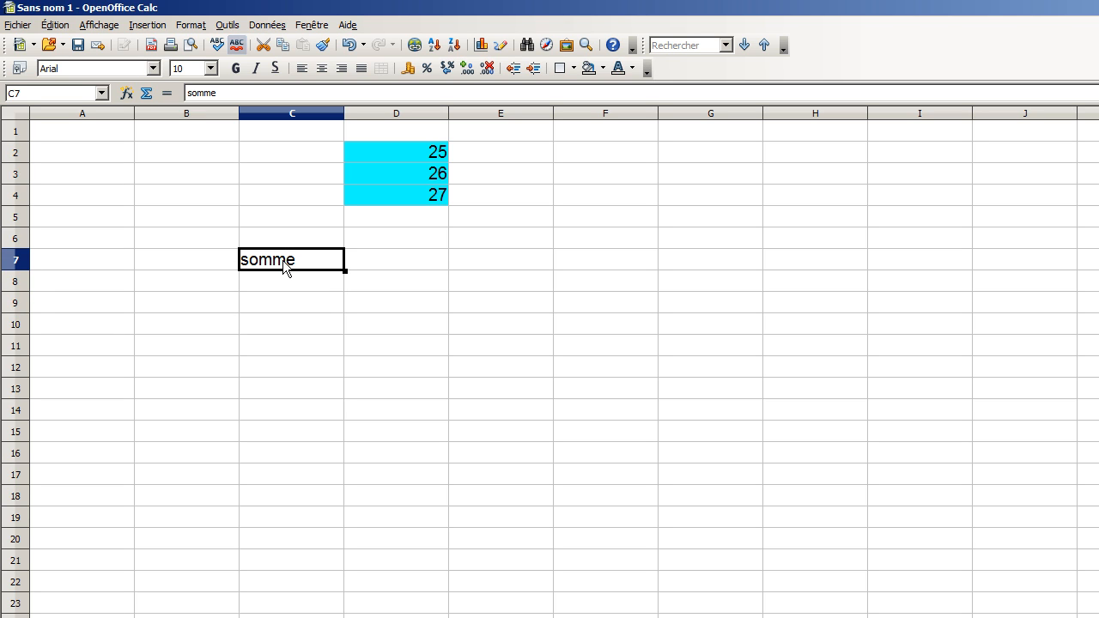
pyautogui.click(382, 262)
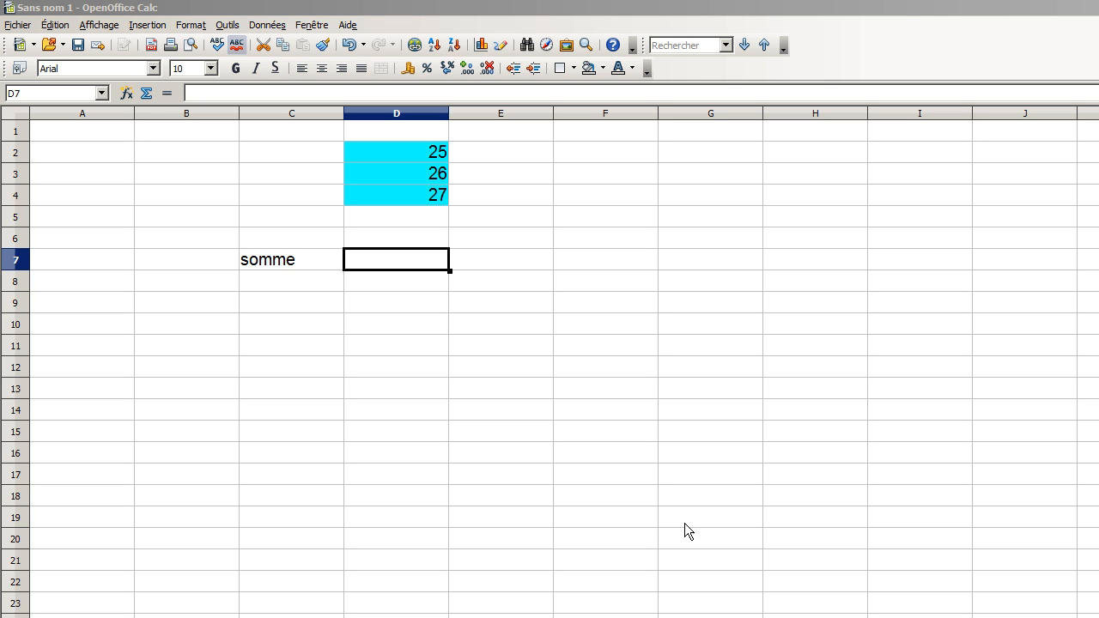
pyautogui.click(360, 258)
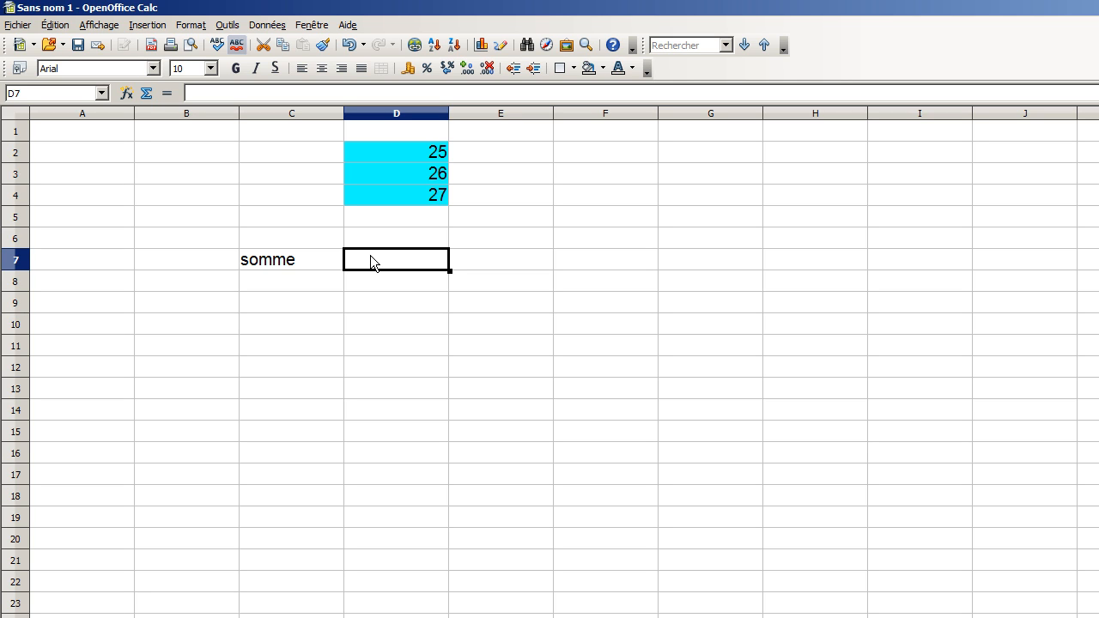
pyautogui.click(191, 93)
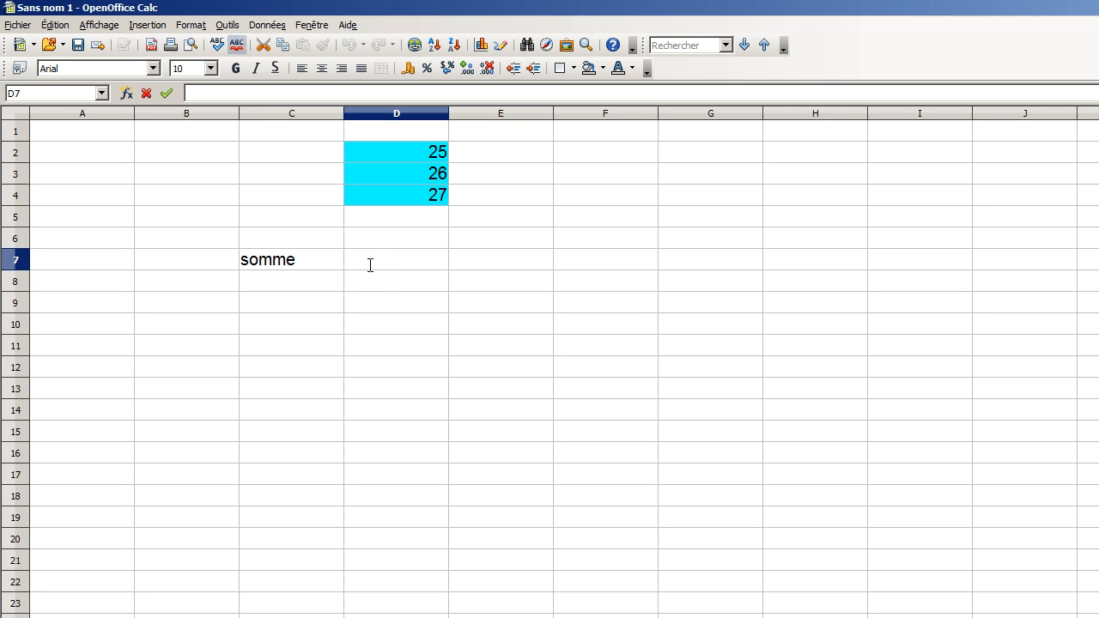
pyautogui.press('Return')
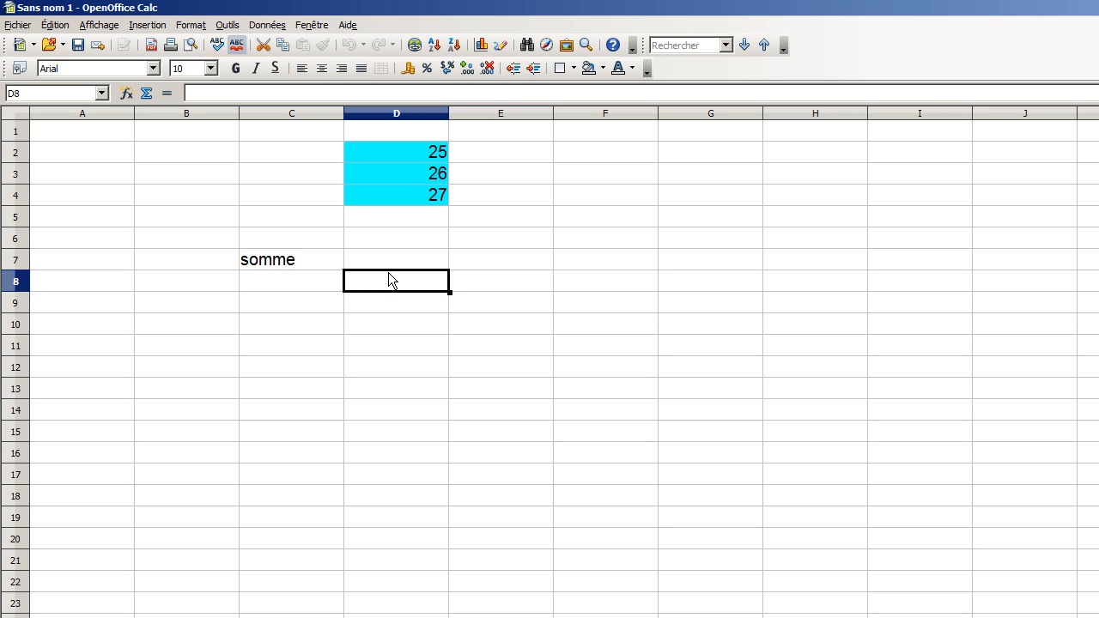
# Step: Enter the formula =D2+D3+D4 in cell D7, next to the "somme" label
pyautogui.click(387, 264)
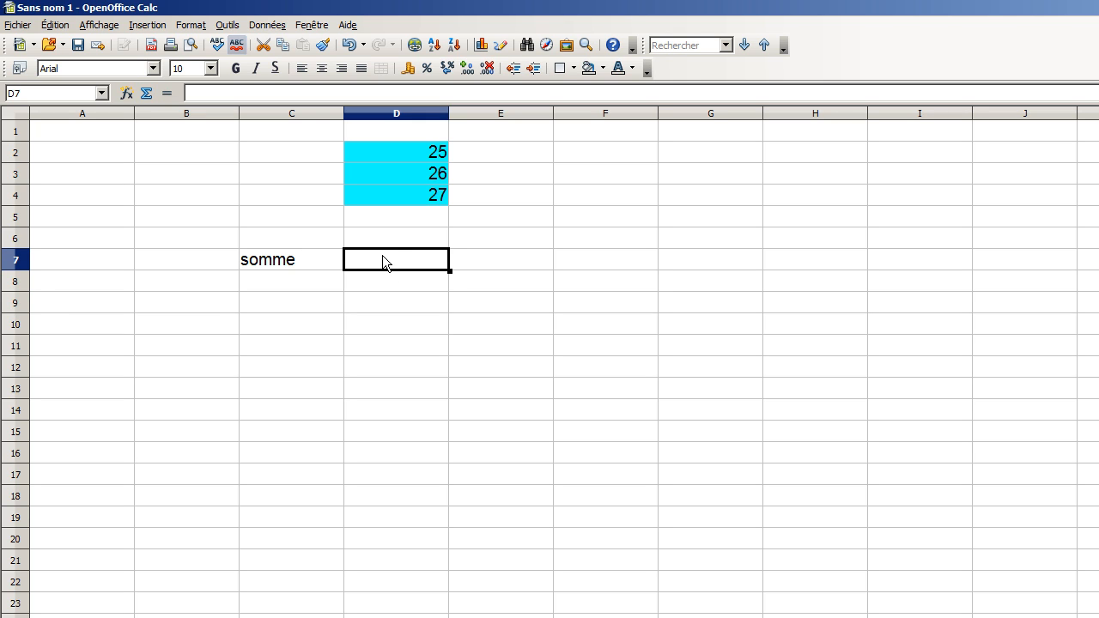
pyautogui.write('=')
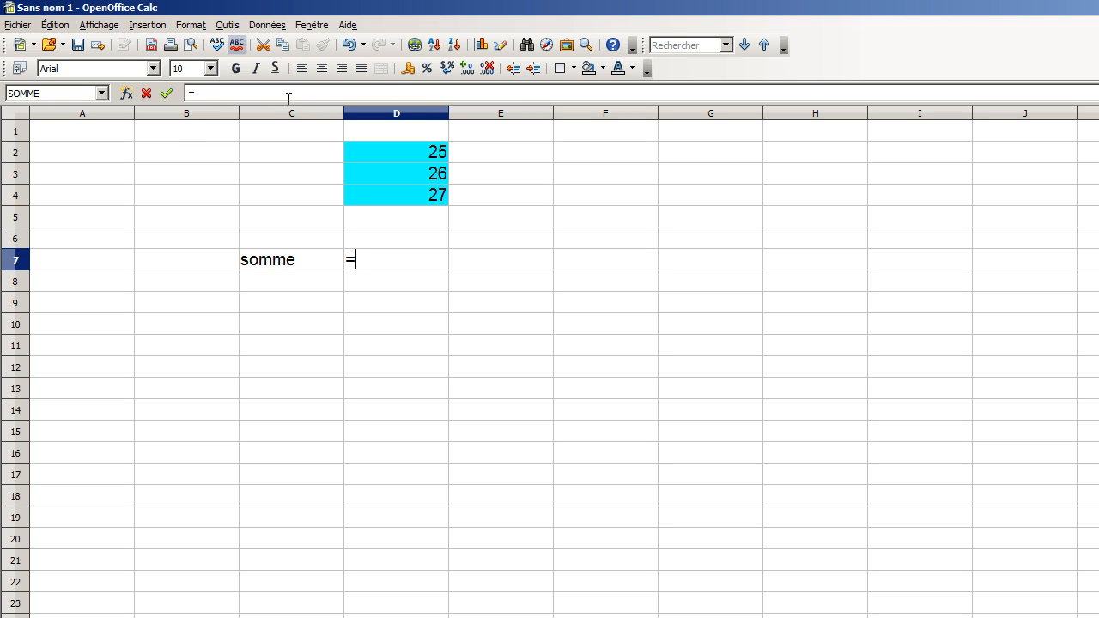
pyautogui.click(385, 151)
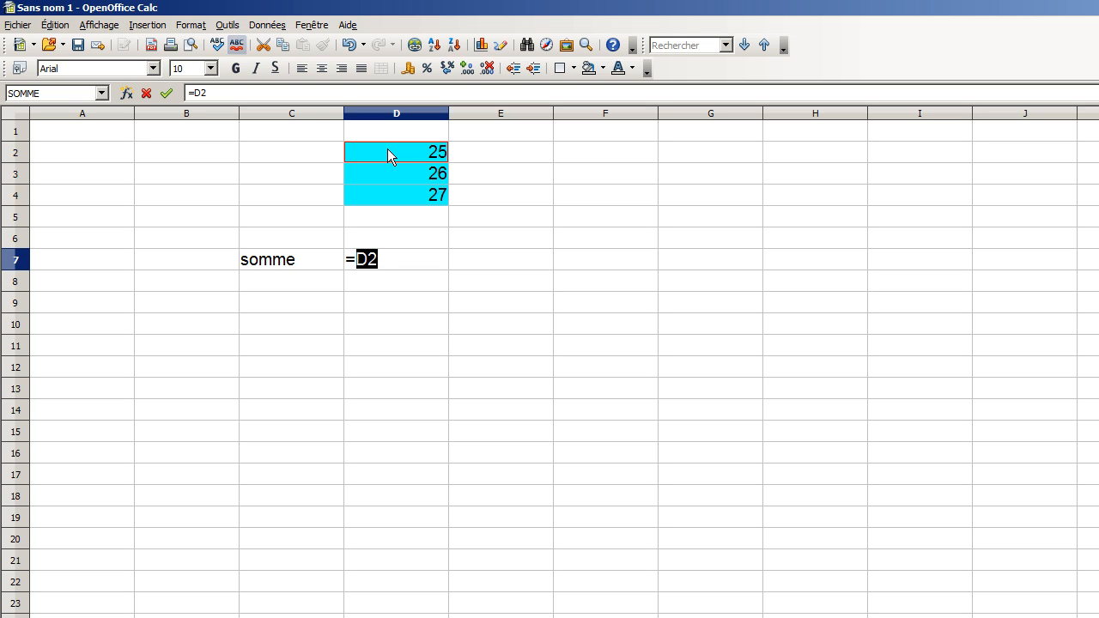
pyautogui.write('+')
pyautogui.click(386, 174)
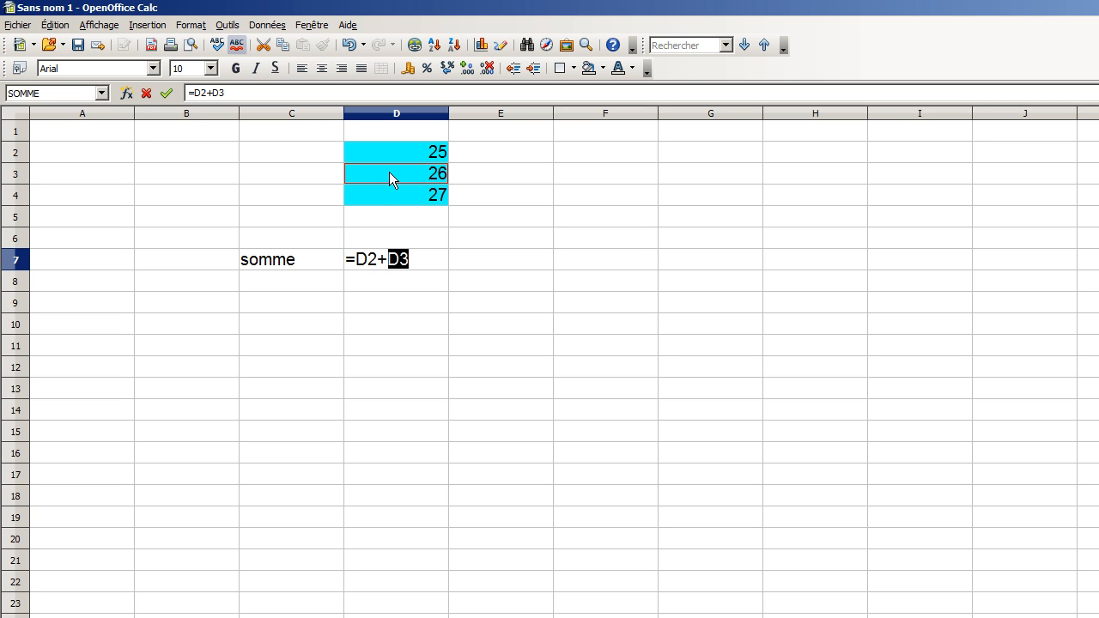
pyautogui.write('+')
pyautogui.click(387, 194)
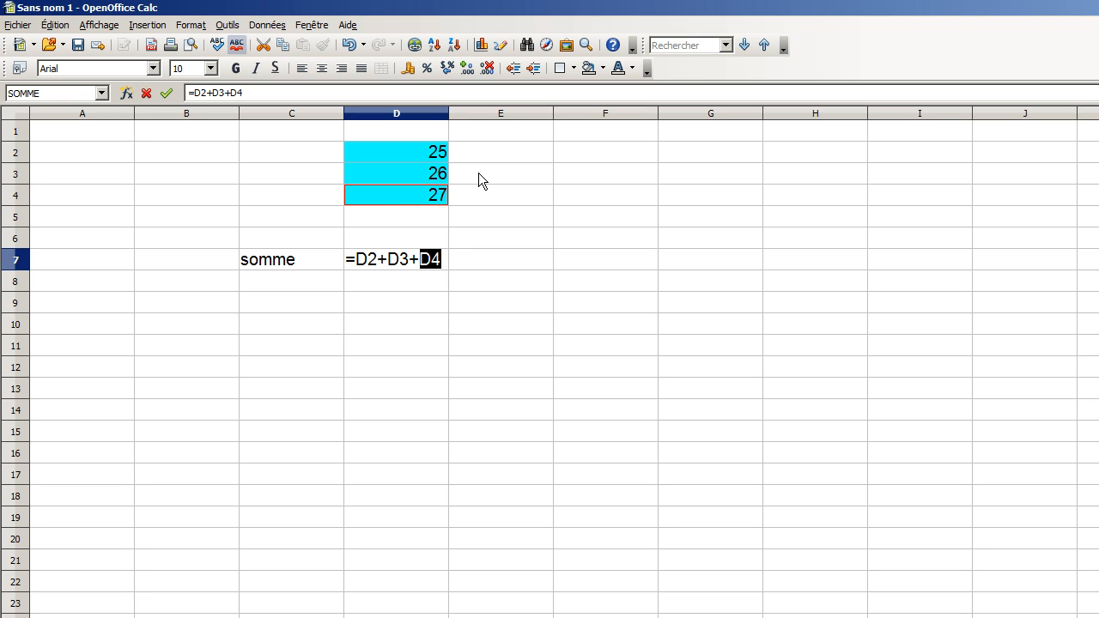
pyautogui.press('Return')
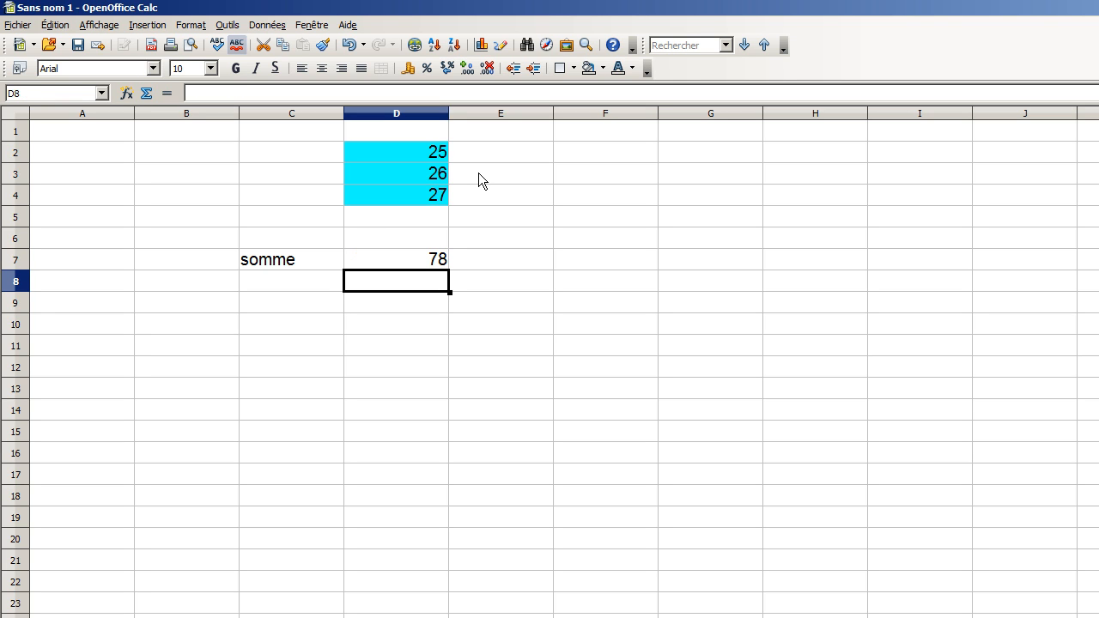
# Step: Replace the value in cell D2 with 32
pyautogui.click(409, 265)
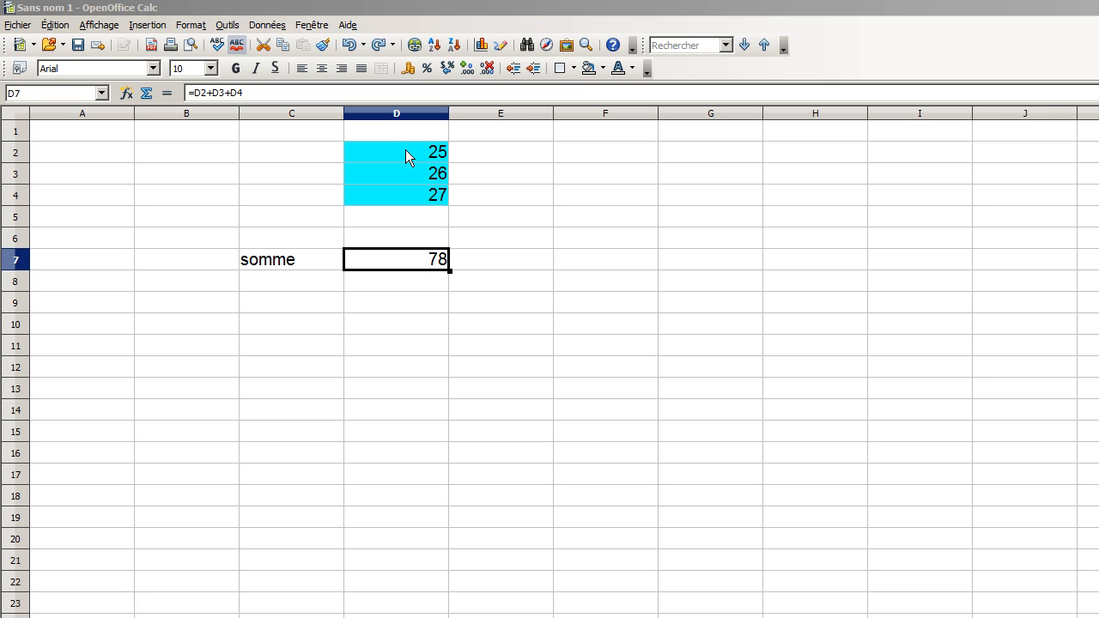
pyautogui.click(406, 153)
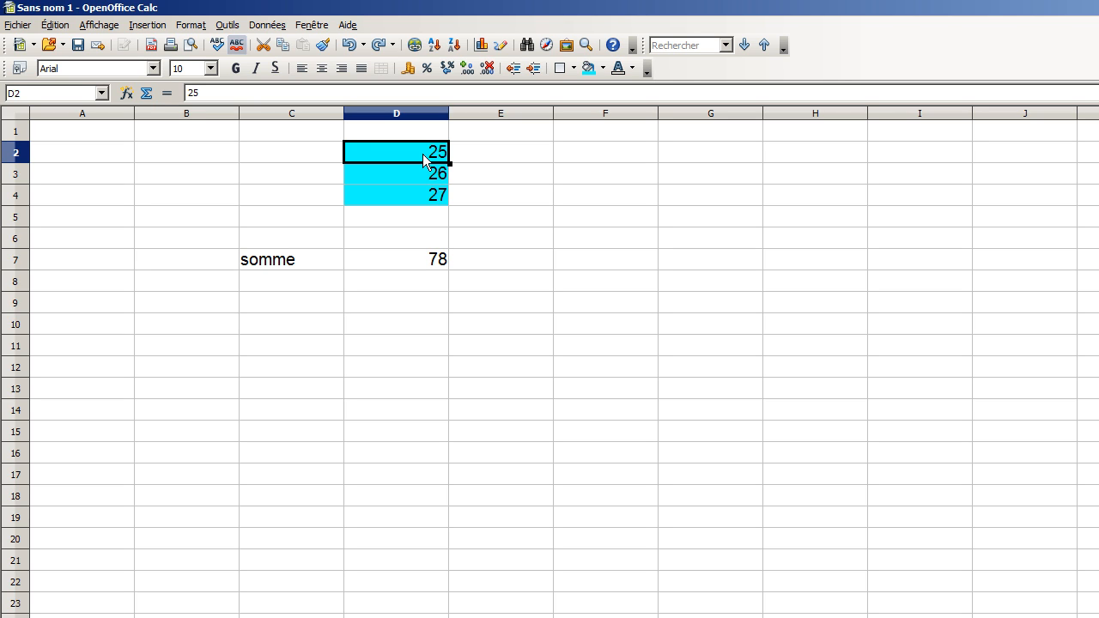
pyautogui.doubleClick(425, 159)
pyautogui.moveTo(427, 152); pyautogui.dragTo(451, 152)
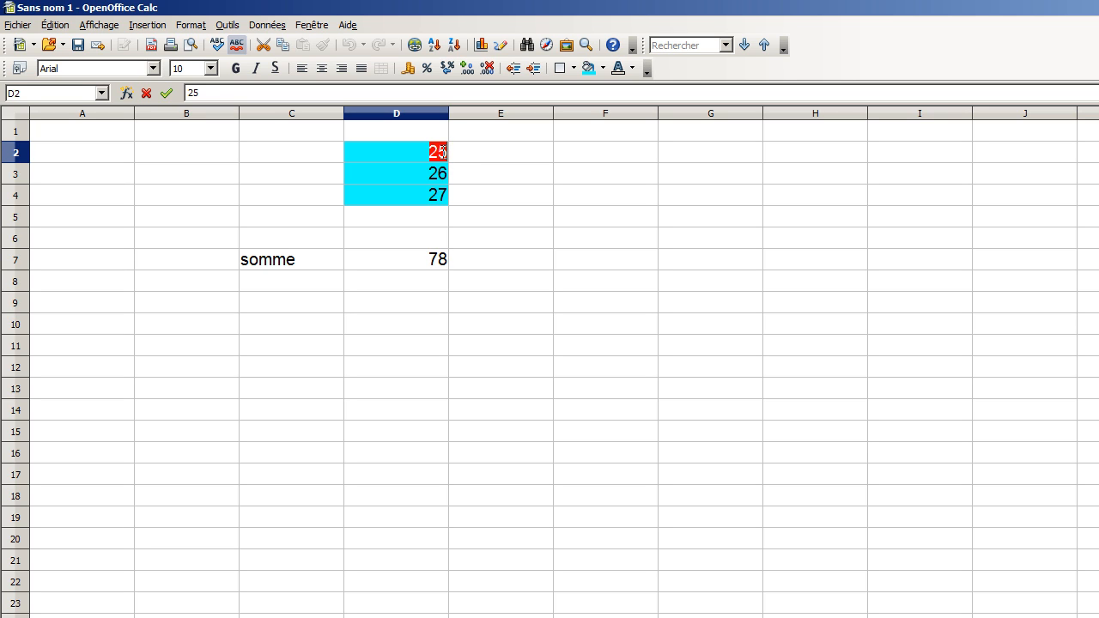
pyautogui.write('32')
pyautogui.press('Return')
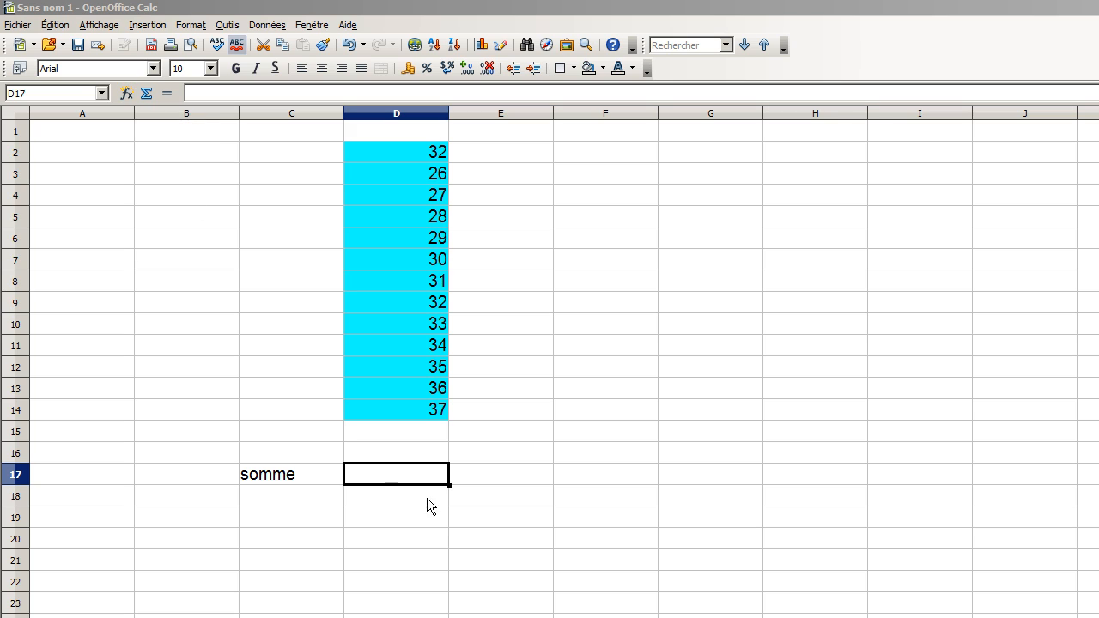
# Step: Start a formula in cell D17 and choose the SOMME function in the Function Wizard
pyautogui.click(212, 91)
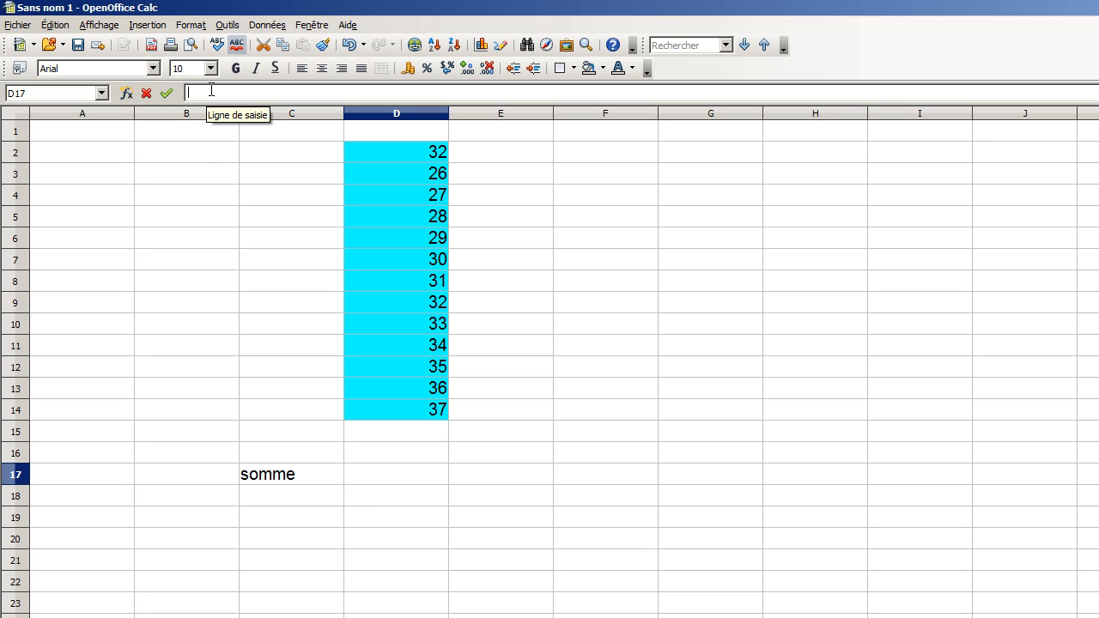
pyautogui.click(391, 480)
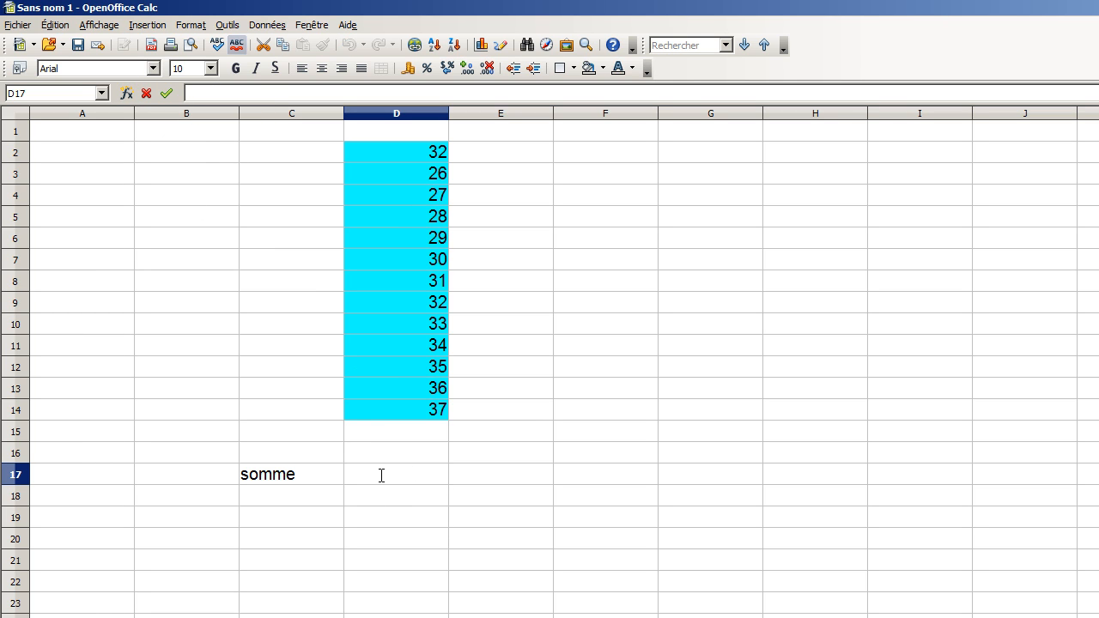
pyautogui.write('=')
pyautogui.click(214, 92)
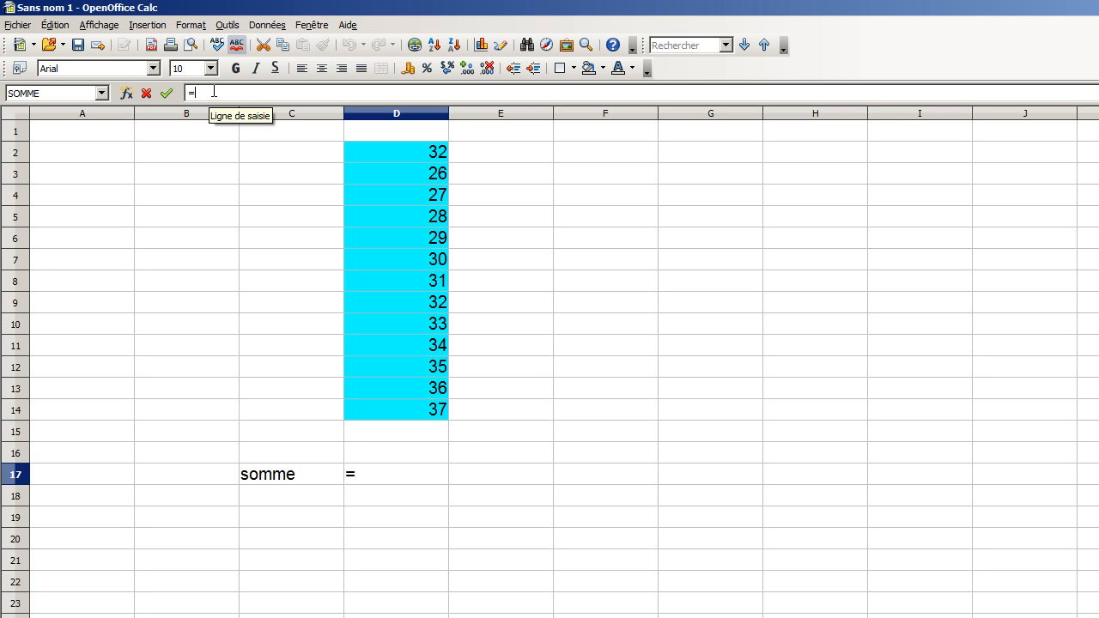
pyautogui.click(125, 93)
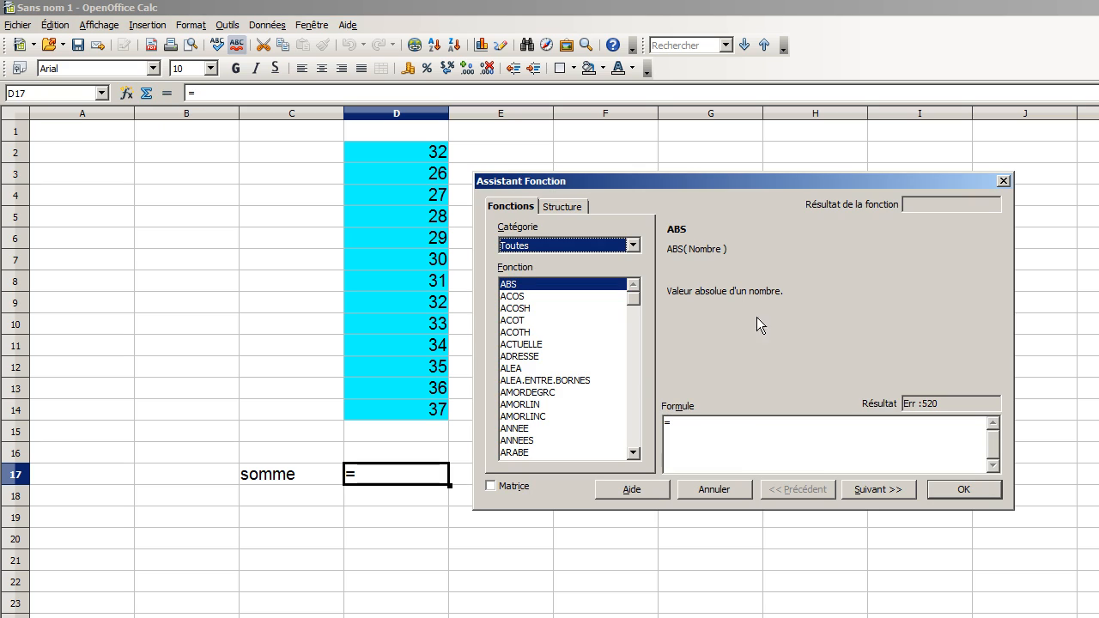
pyautogui.moveTo(785, 180); pyautogui.dragTo(795, 143)
pyautogui.moveTo(645, 273); pyautogui.dragTo(641, 390)
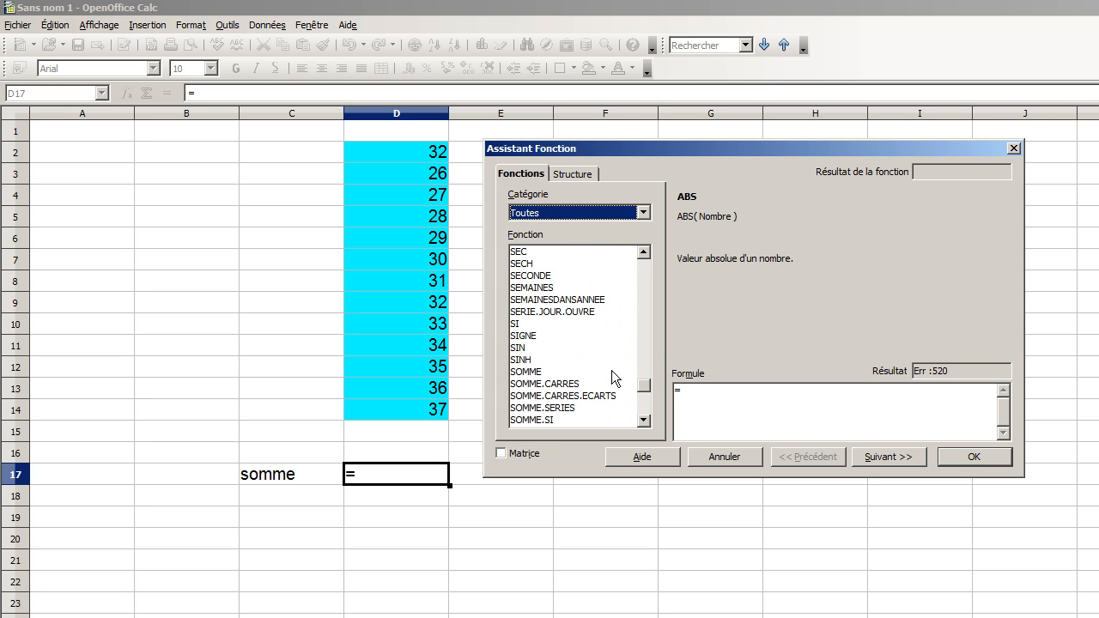
pyautogui.click(525, 373)
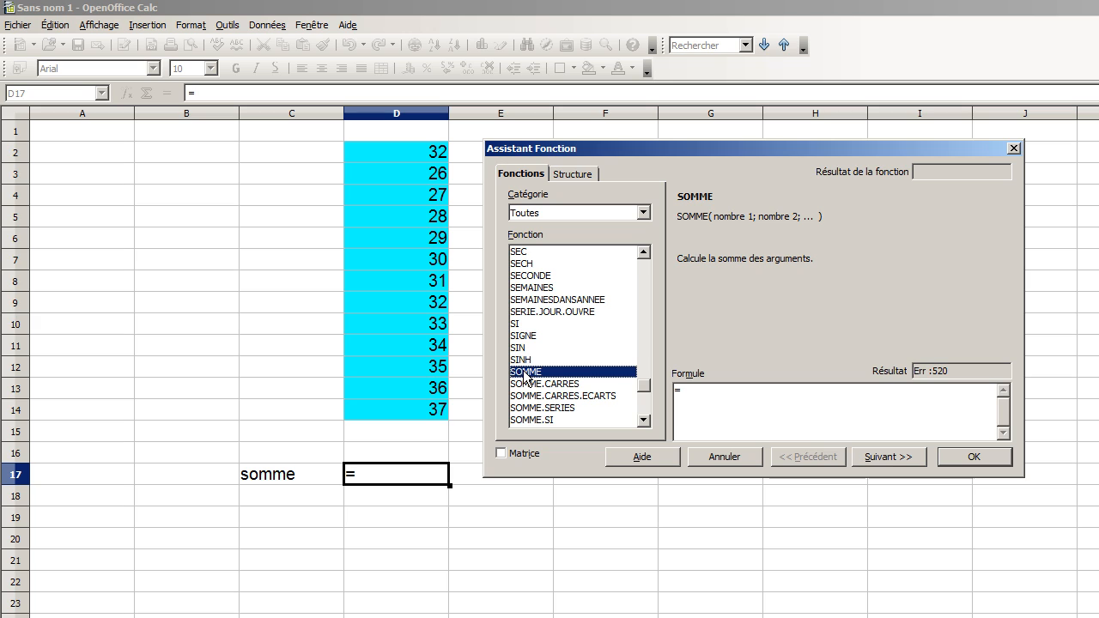
pyautogui.click(896, 462)
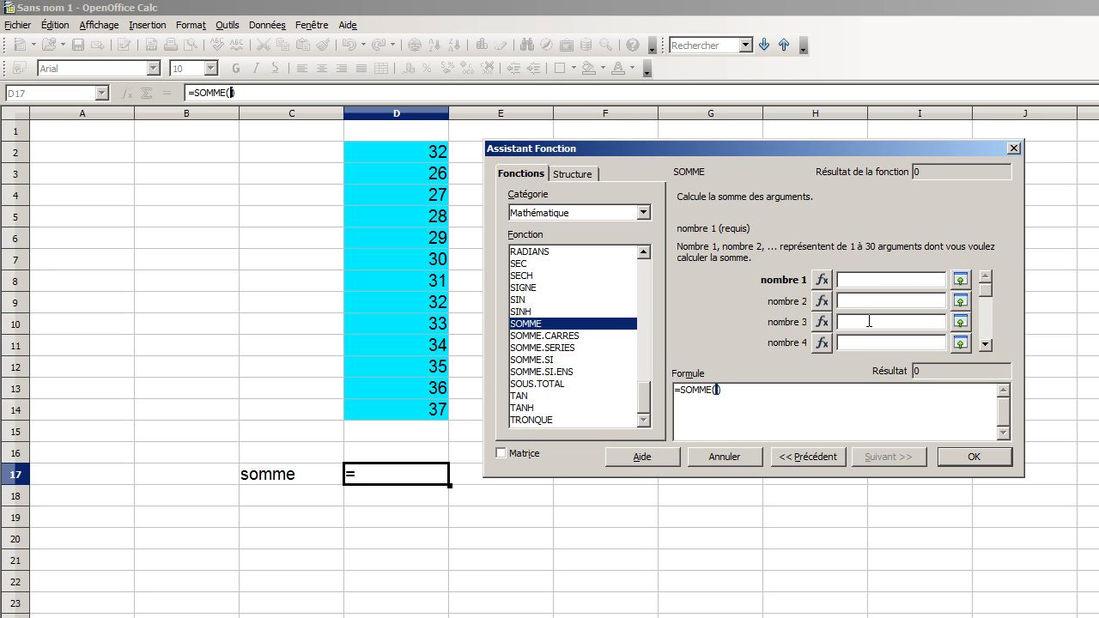
# Step: Set the first SOMME argument to the range D2:D14 and insert the formula into D17
pyautogui.click(961, 281)
pyautogui.moveTo(780, 146); pyautogui.dragTo(775, 362)
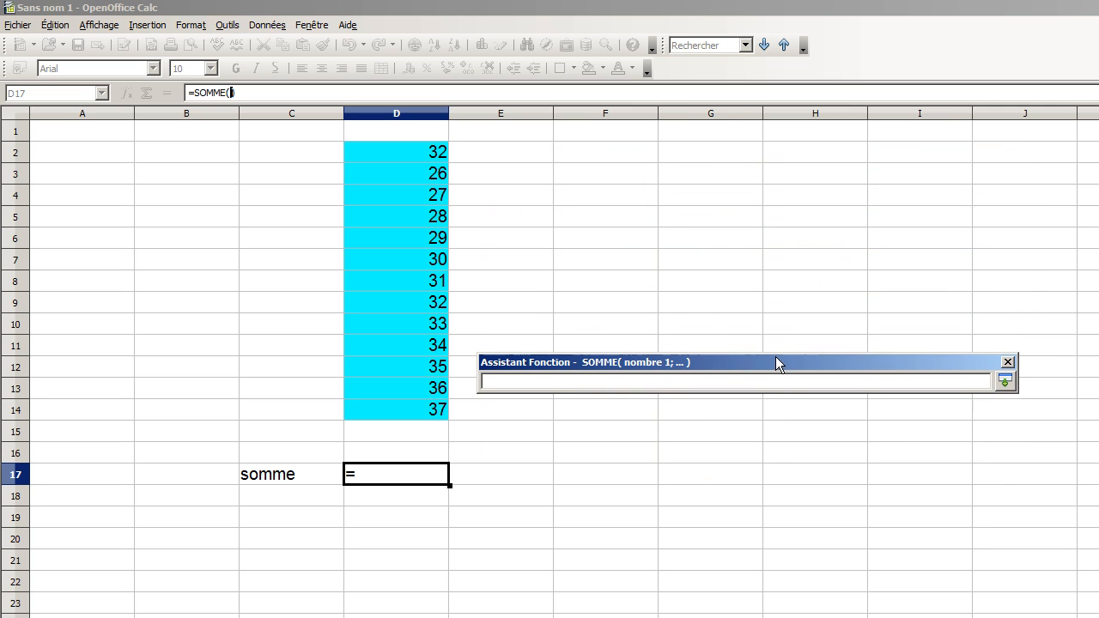
pyautogui.click(415, 163)
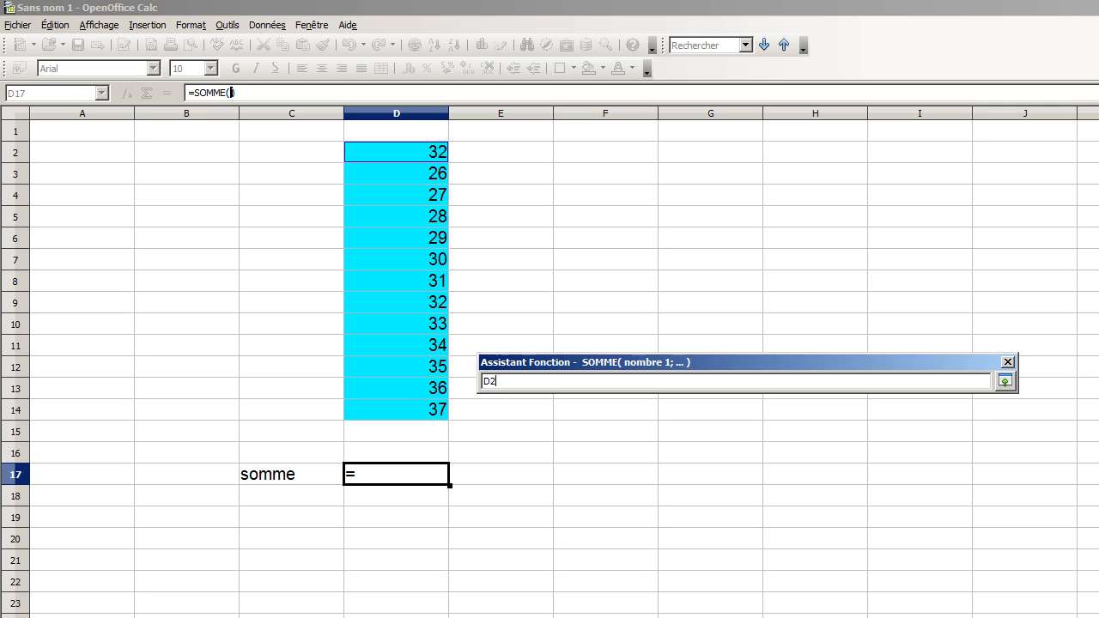
pyautogui.write(':')
pyautogui.click(403, 414)
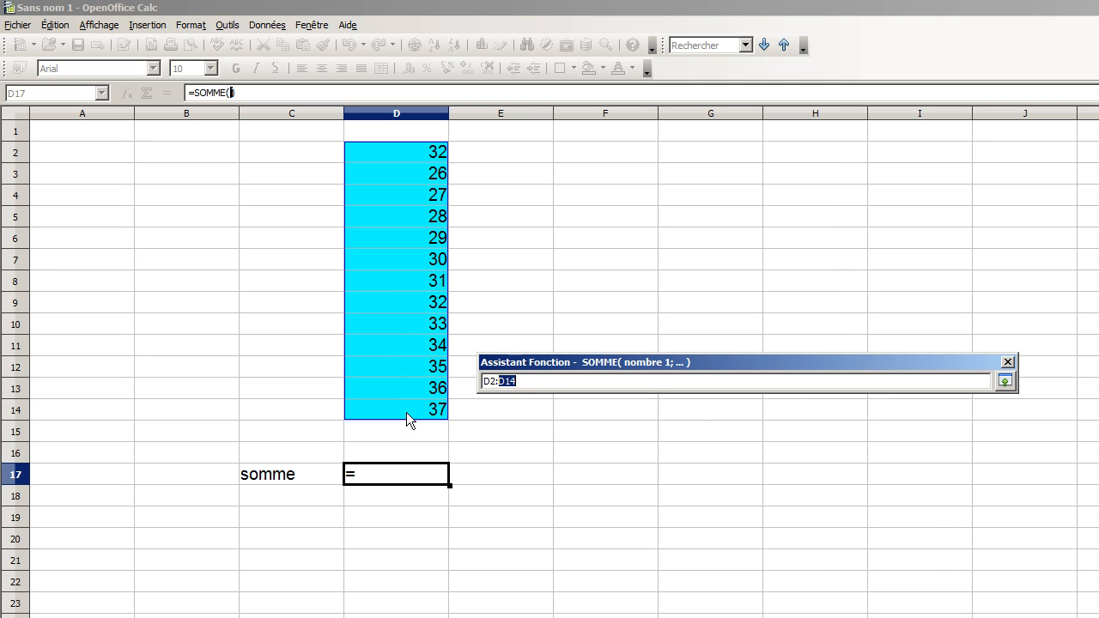
pyautogui.click(559, 386)
pyautogui.press('Return')
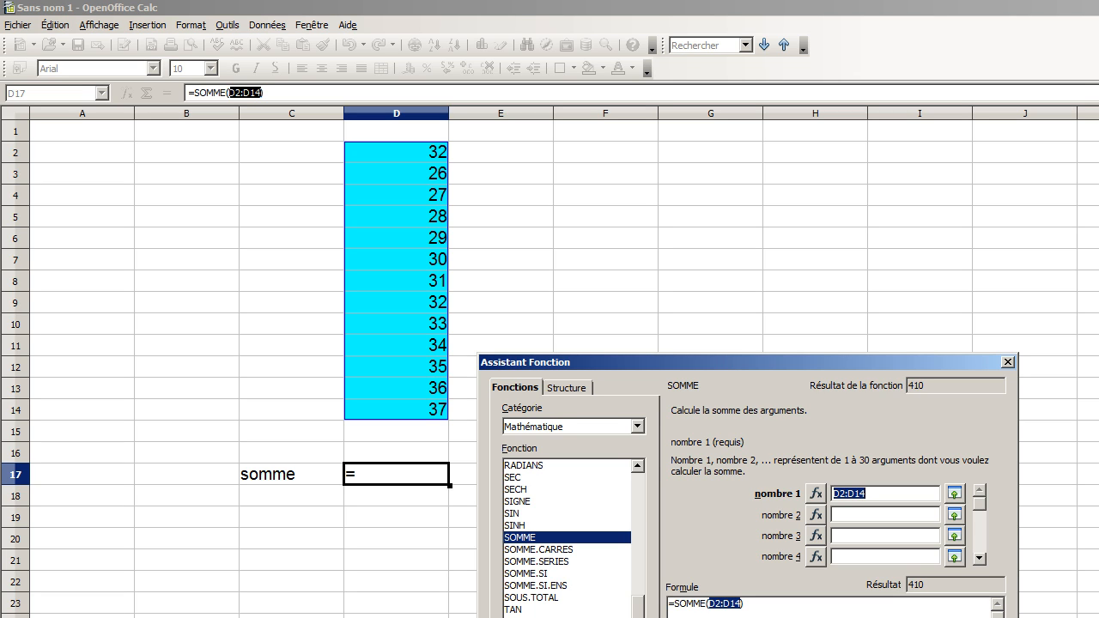
pyautogui.moveTo(828, 359); pyautogui.dragTo(832, 191)
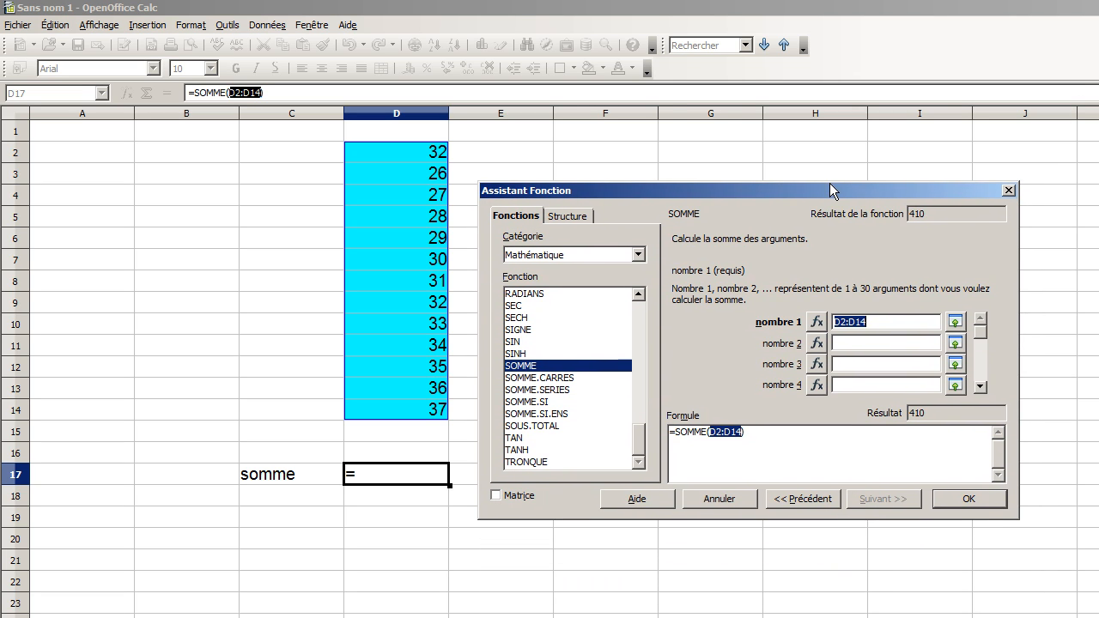
pyautogui.click(994, 502)
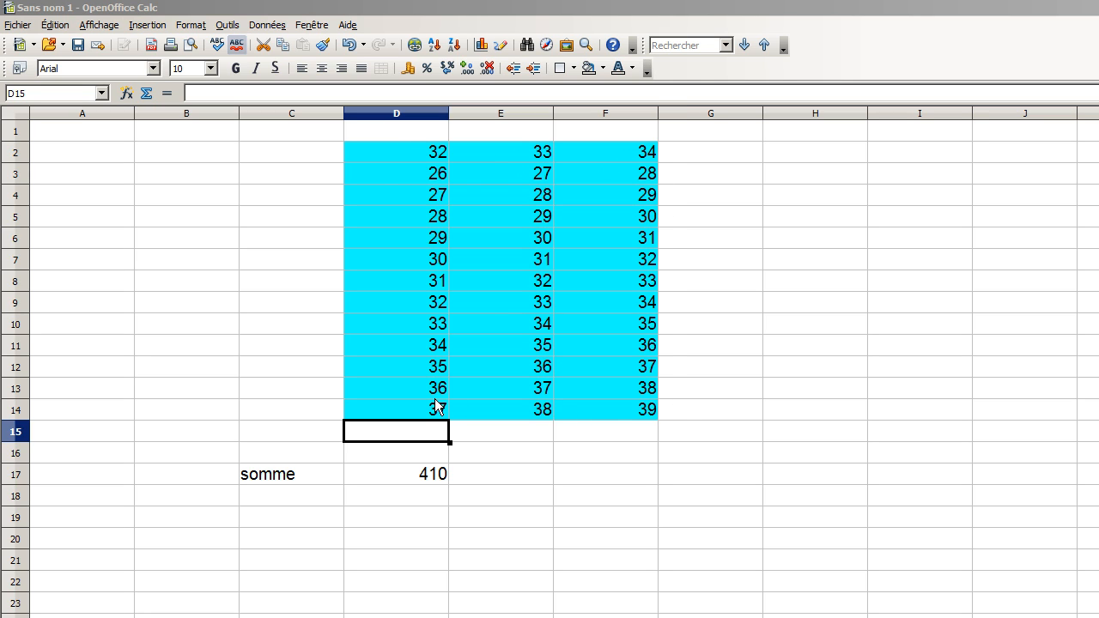
# Step: Erase the SOMME function and its range from the D17 formula, keeping only the equals sign
pyautogui.click(403, 475)
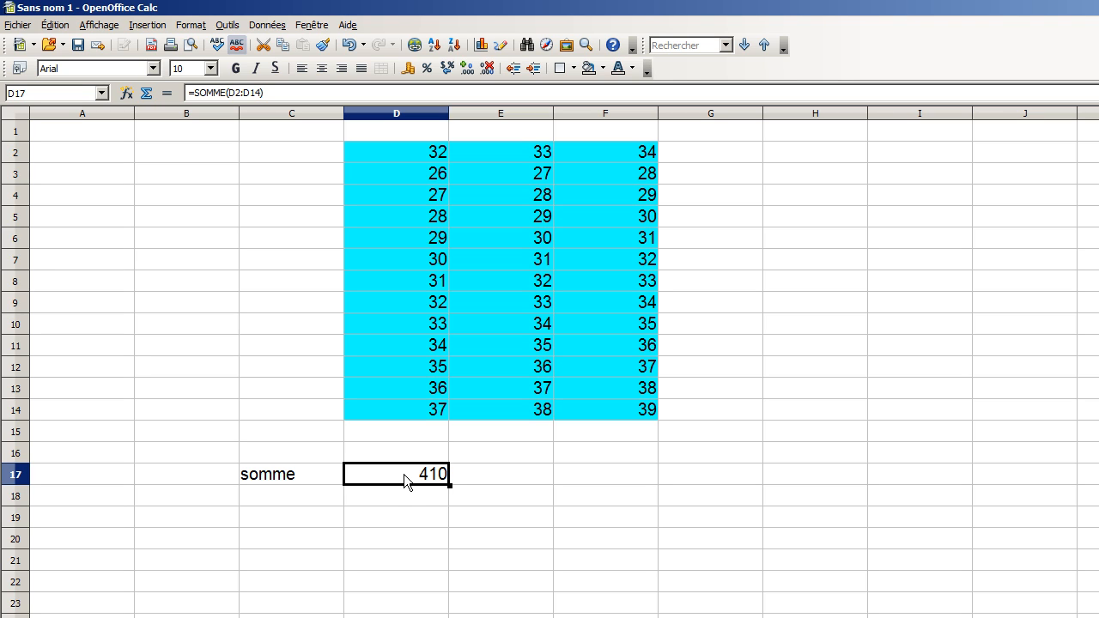
pyautogui.click(276, 93)
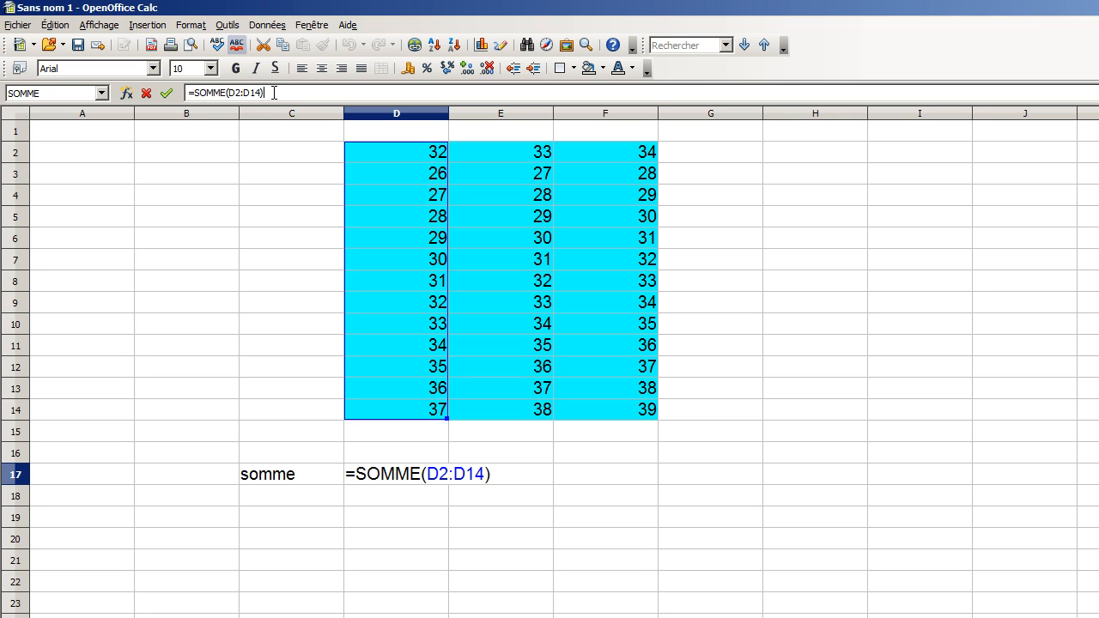
pyautogui.moveTo(273, 93); pyautogui.dragTo(237, 92)
pyautogui.moveTo(230, 95); pyautogui.dragTo(226, 94)
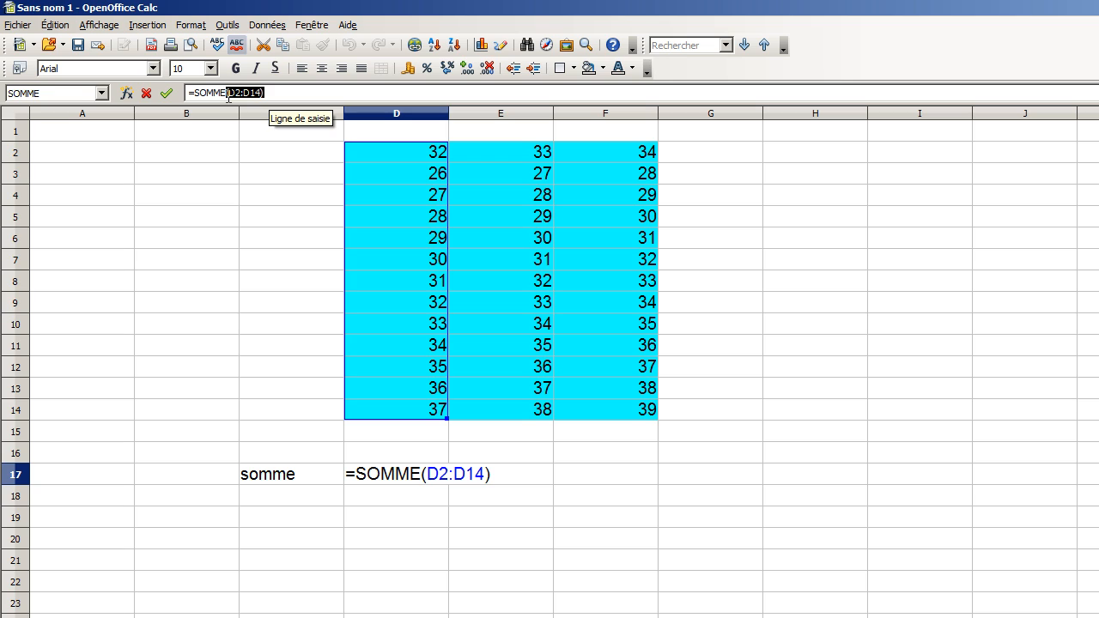
pyautogui.press('Delete')
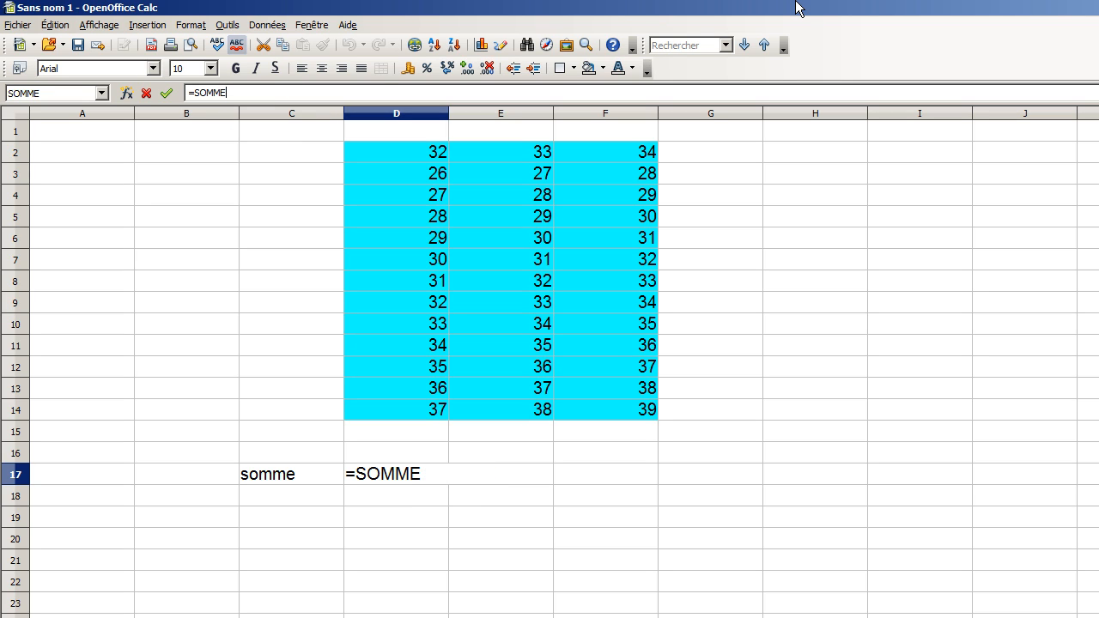
pyautogui.press('BackSpace')
pyautogui.press('BackSpace')
pyautogui.press('BackSpace')
pyautogui.press('BackSpace')
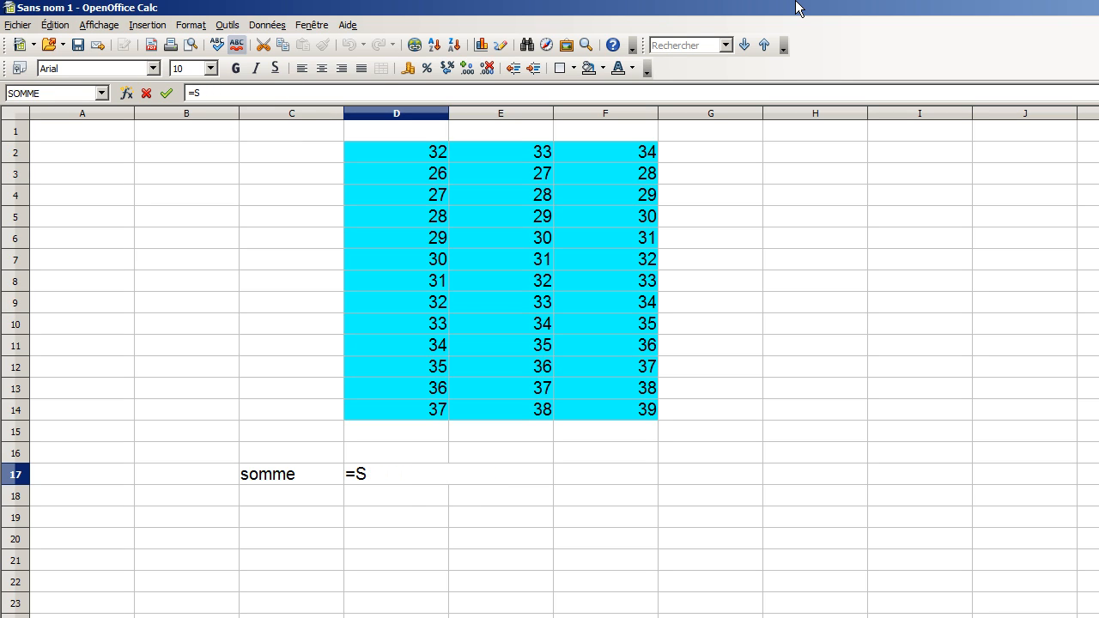
pyautogui.press('BackSpace')
# Step: Open the Function Wizard for the formula in D17 and choose the SOMME function
pyautogui.click(127, 94)
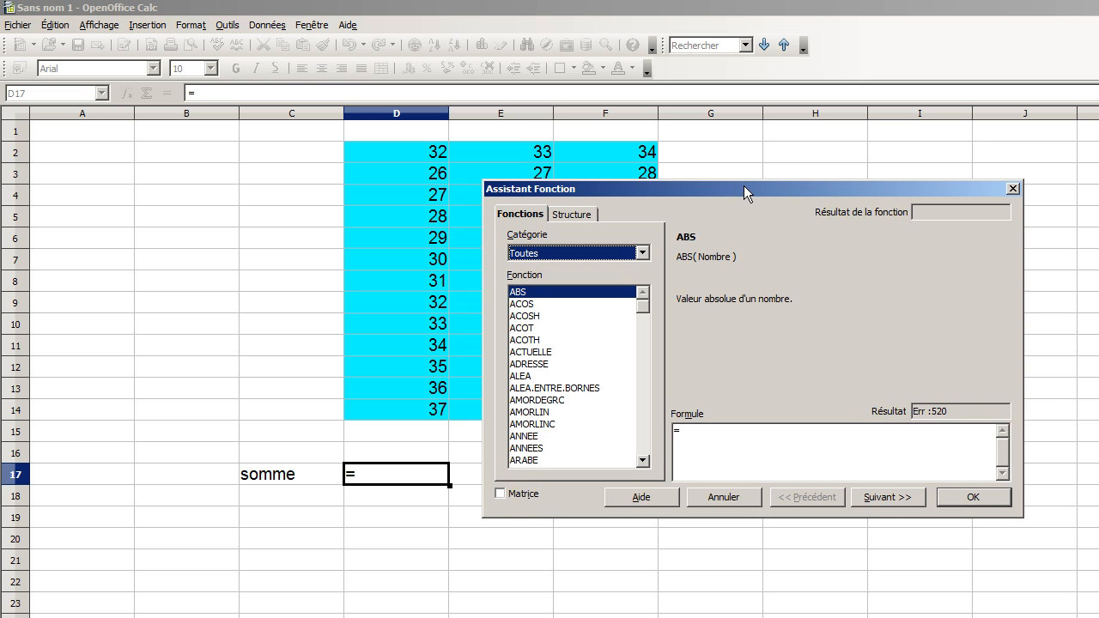
pyautogui.moveTo(744, 185); pyautogui.dragTo(935, 125)
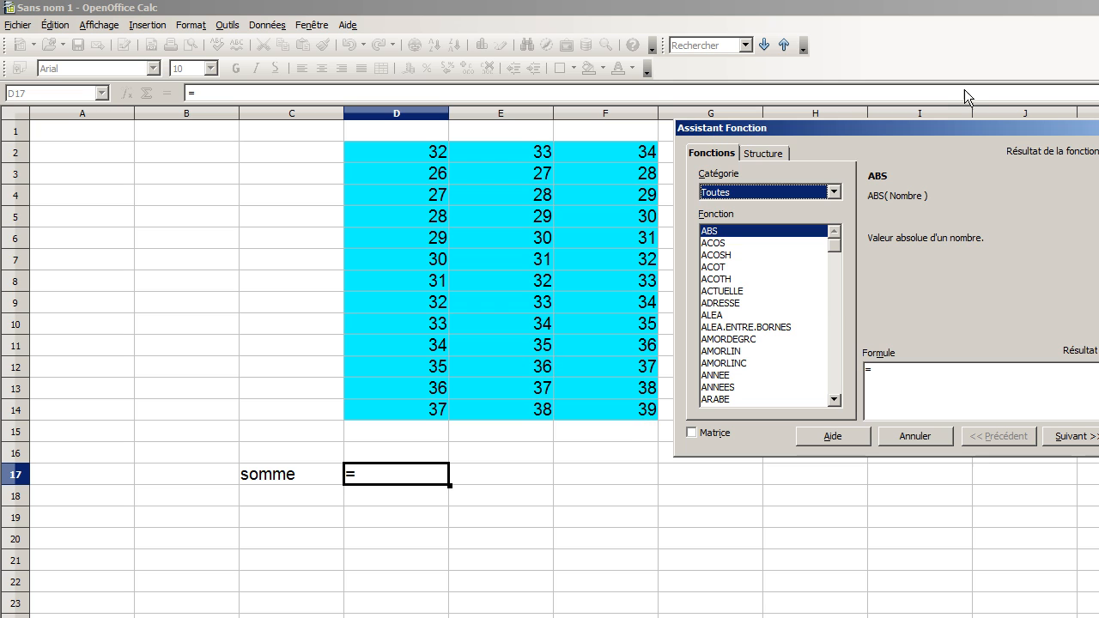
pyautogui.moveTo(961, 125); pyautogui.dragTo(754, 228)
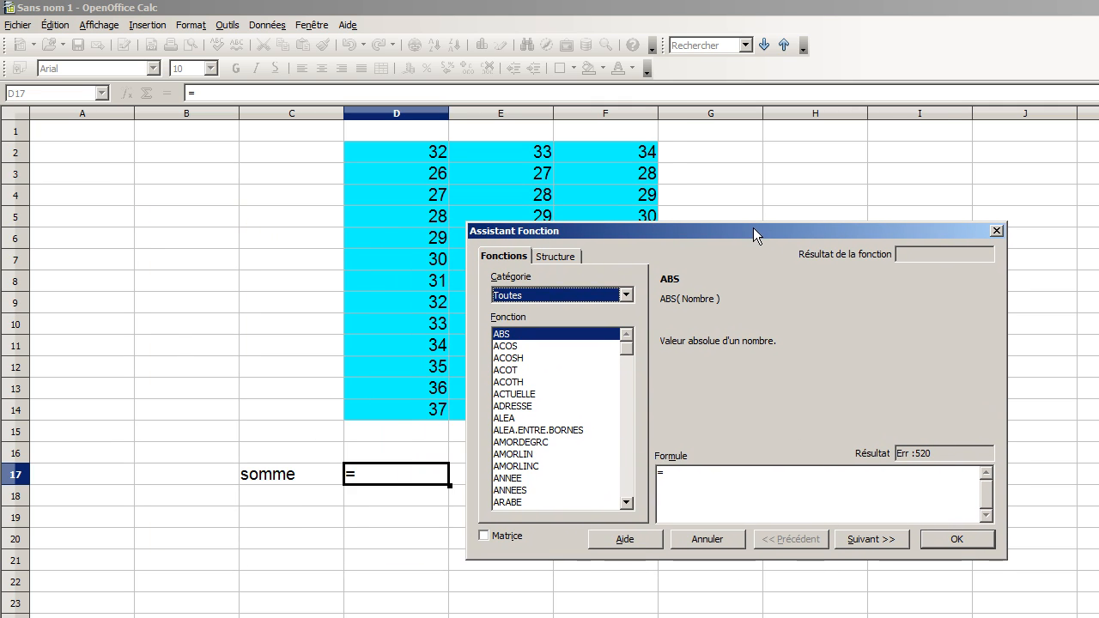
pyautogui.moveTo(632, 354); pyautogui.dragTo(635, 483)
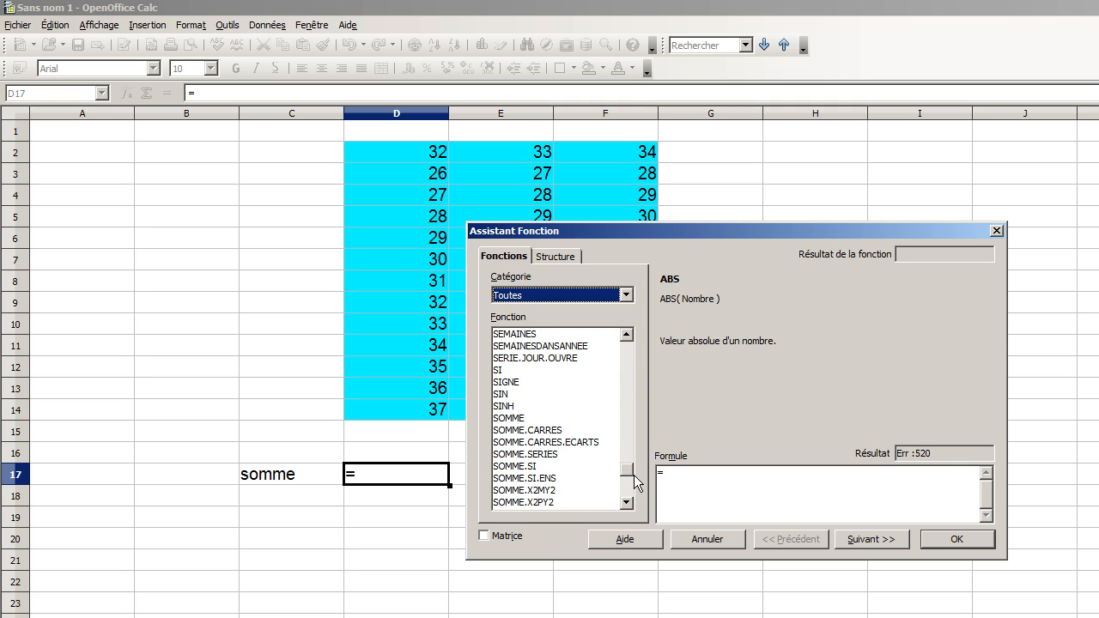
pyautogui.click(523, 419)
pyautogui.click(865, 540)
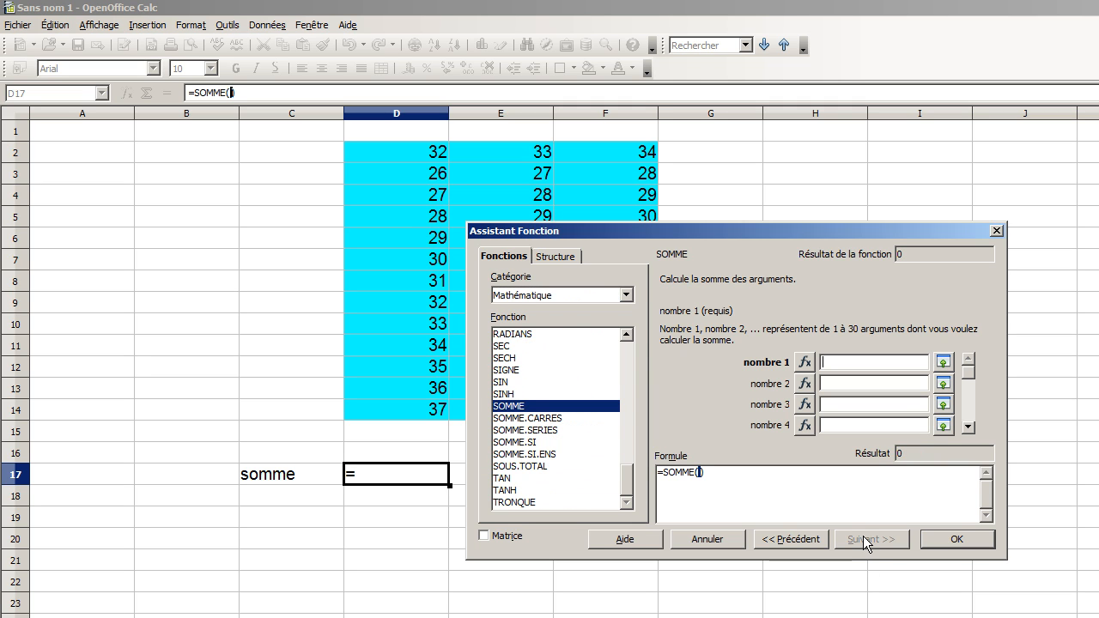
# Step: Set the first SOMME argument to the range D2:F14 and insert the formula into D17
pyautogui.click(944, 363)
pyautogui.moveTo(791, 233); pyautogui.dragTo(824, 477)
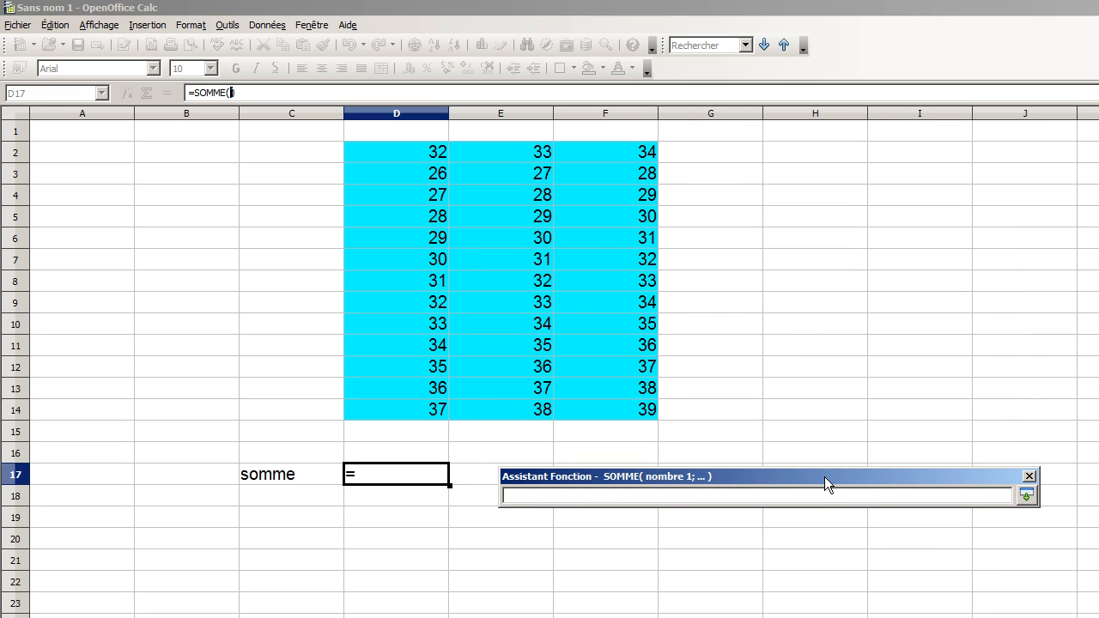
pyautogui.click(411, 155)
pyautogui.write(':')
pyautogui.click(413, 158)
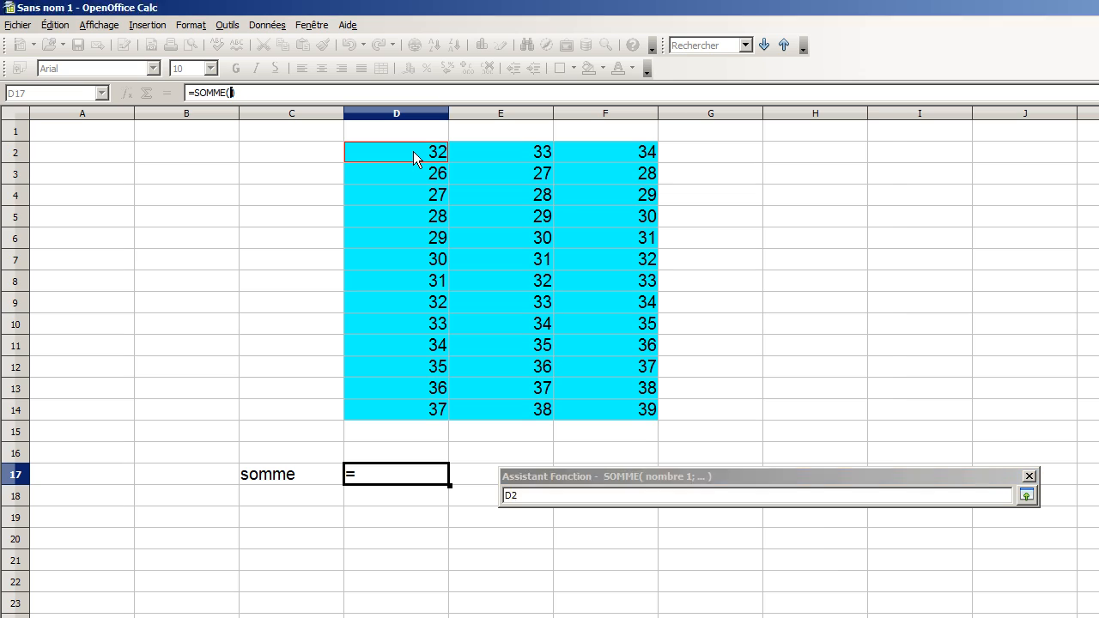
pyautogui.press('Right')
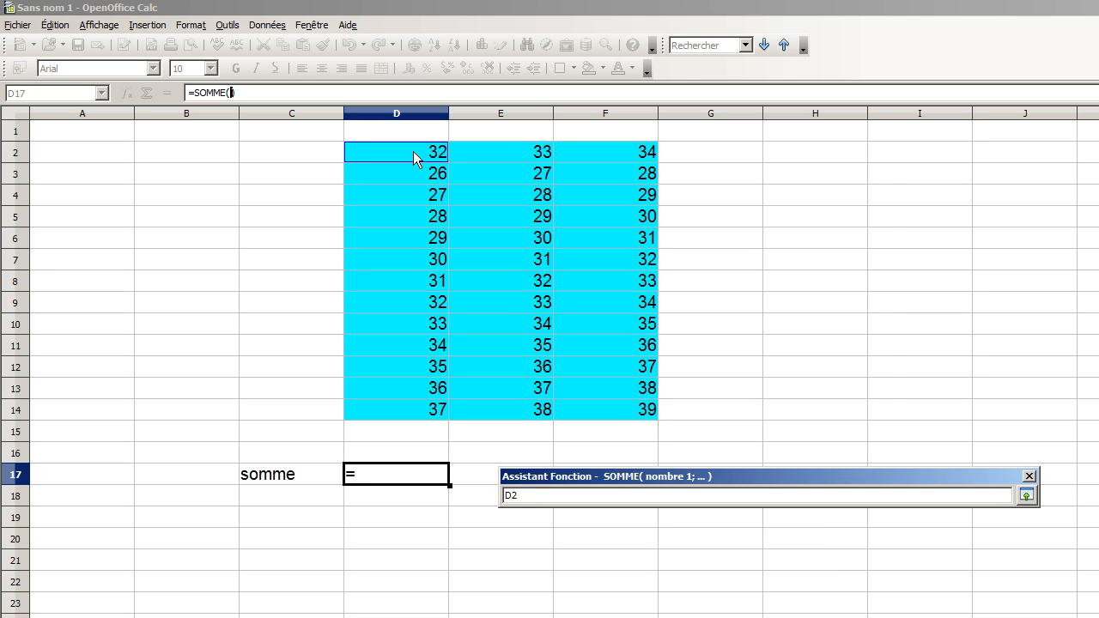
pyautogui.write(':')
pyautogui.click(642, 412)
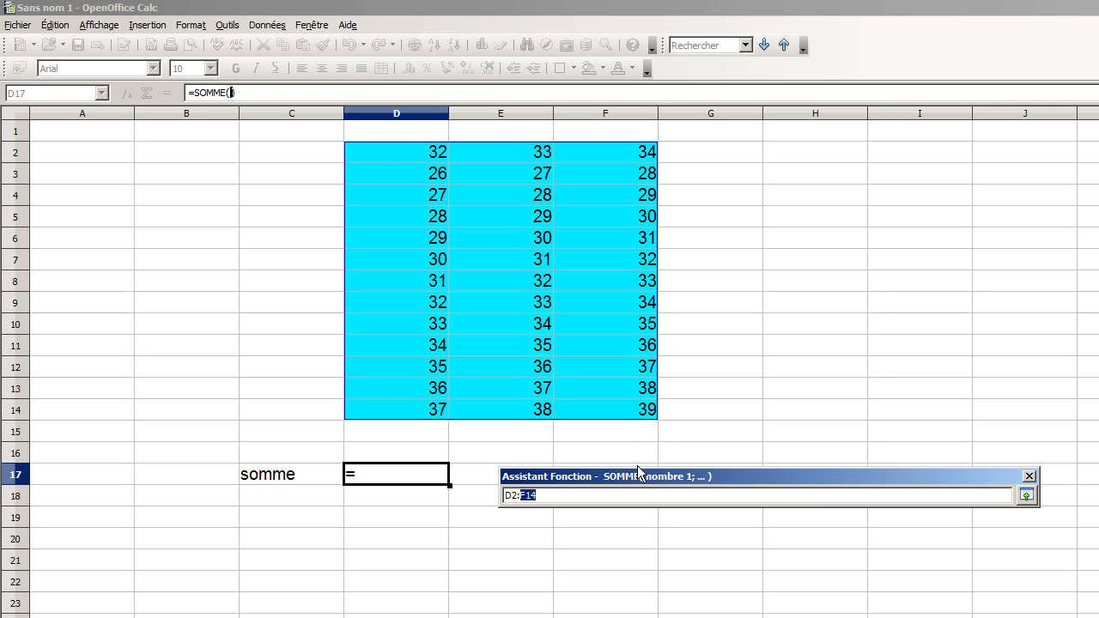
pyautogui.click(630, 494)
pyautogui.press('Return')
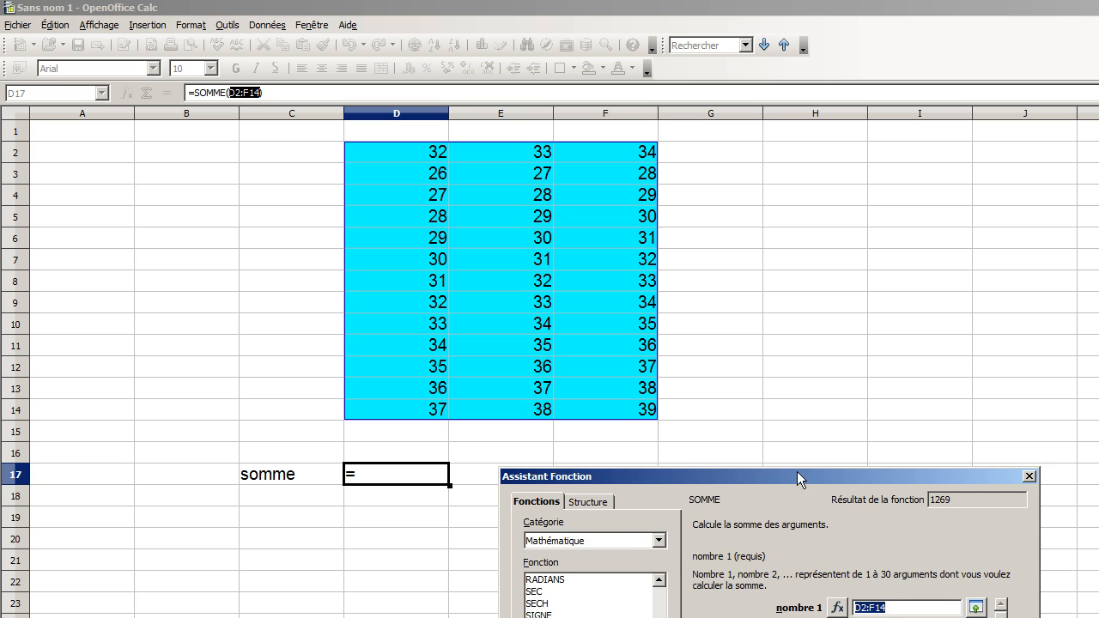
pyautogui.moveTo(797, 471); pyautogui.dragTo(749, 191)
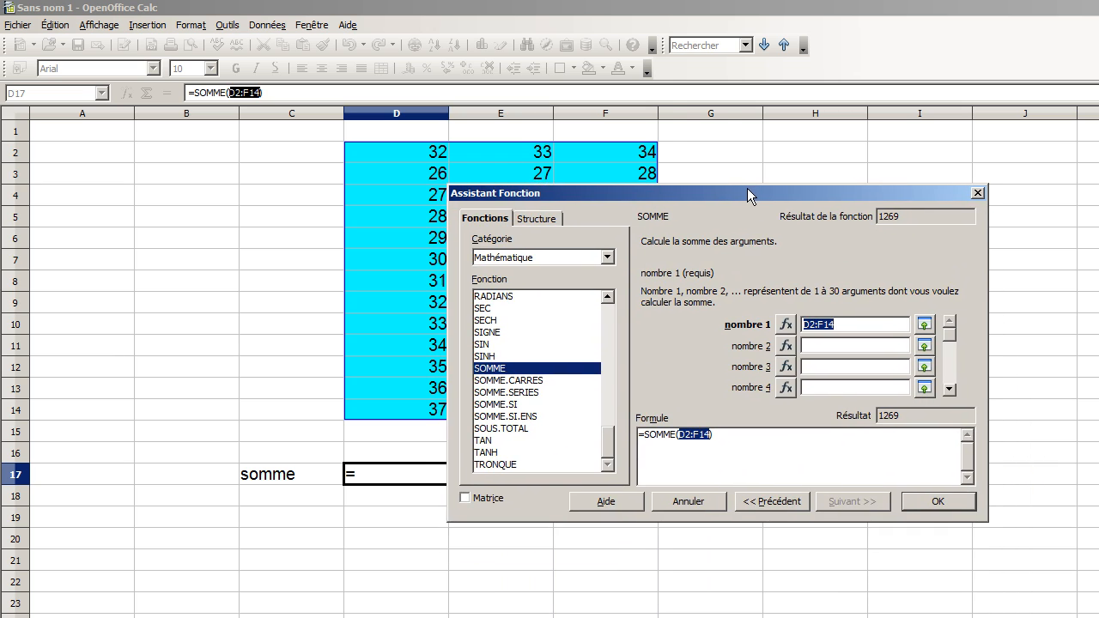
pyautogui.click(942, 501)
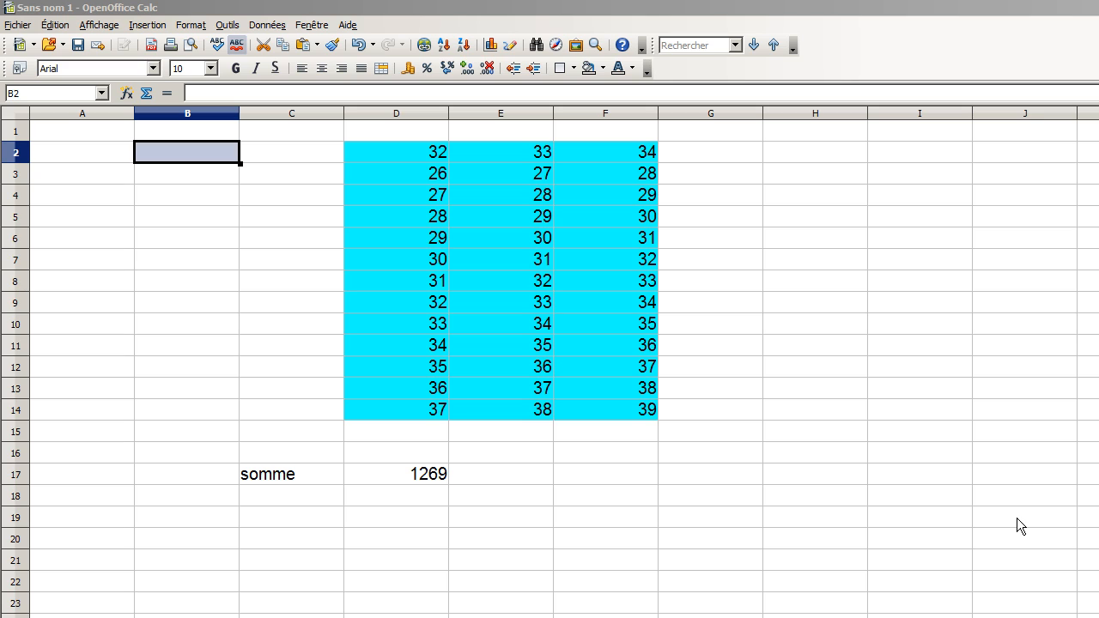
# Step: Delete all contents of the range B2:G19 with the Tout supprimer option
pyautogui.click(198, 176)
pyautogui.click(200, 153)
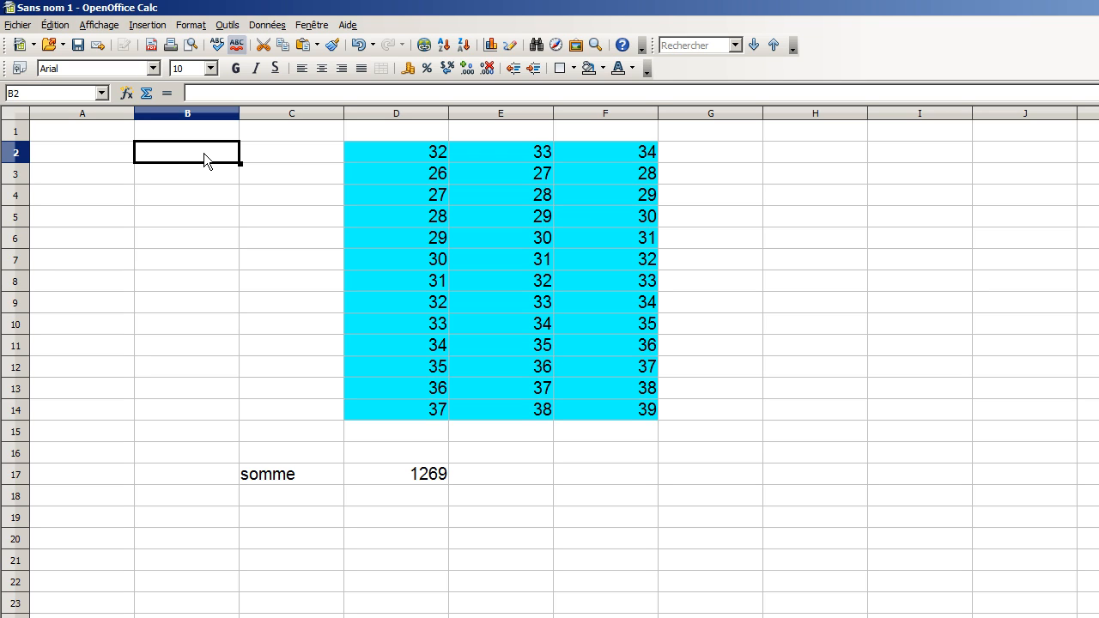
pyautogui.moveTo(204, 153)
pyautogui.mouseDown()
pyautogui.moveTo(223, 172)
pyautogui.moveTo(224, 153)
pyautogui.moveTo(483, 228)
pyautogui.moveTo(619, 328)
pyautogui.moveTo(695, 455)
pyautogui.moveTo(700, 517)
pyautogui.mouseUp()
pyautogui.rightClick(711, 299)
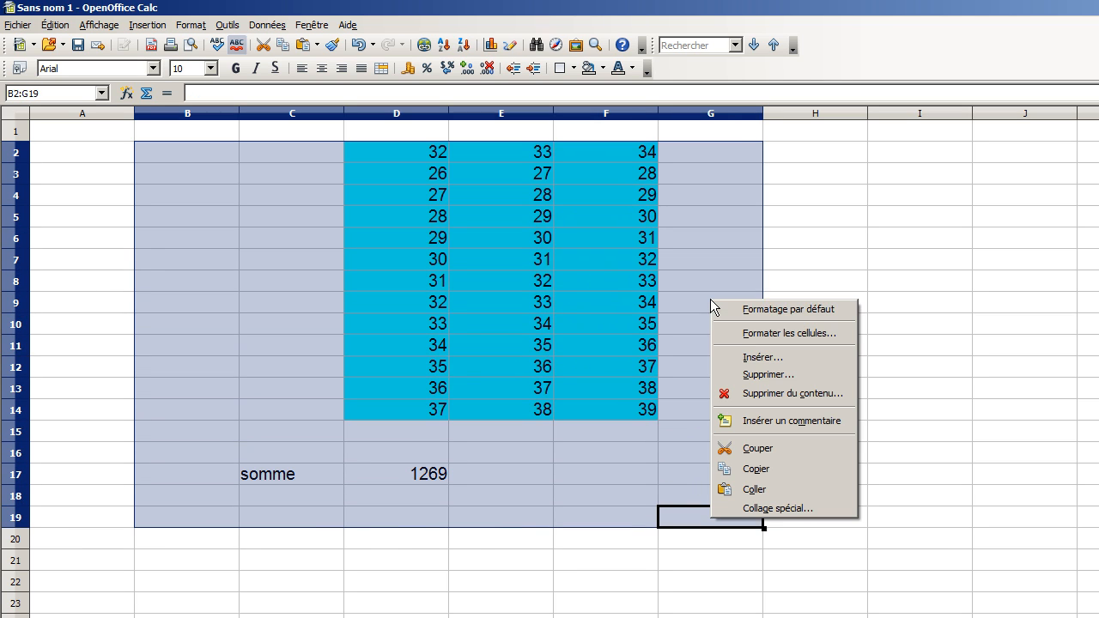
pyautogui.click(786, 395)
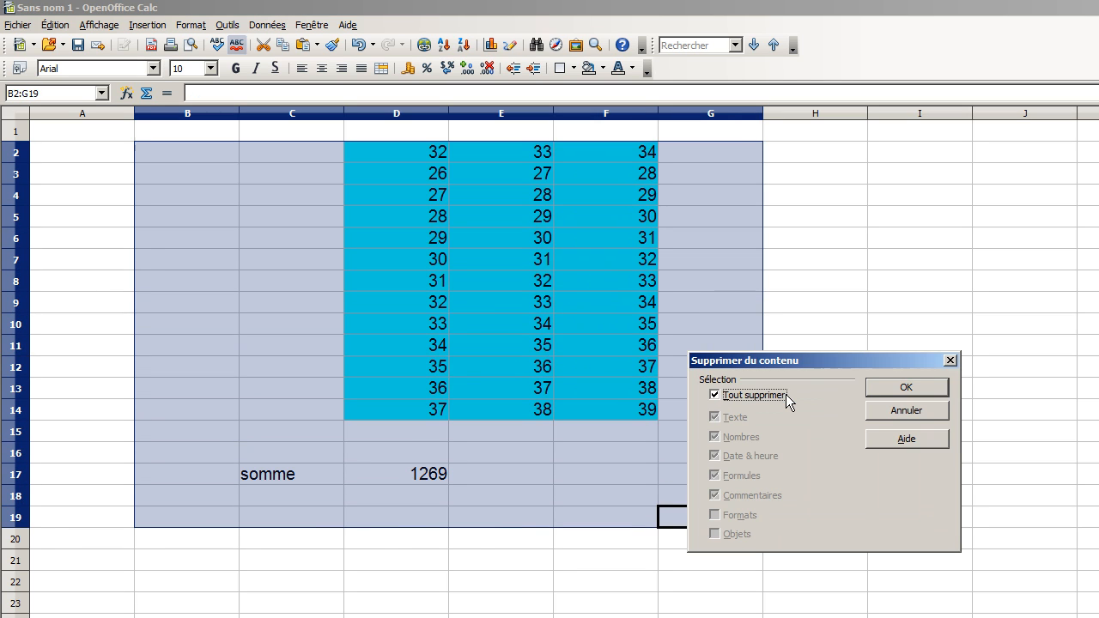
pyautogui.click(913, 388)
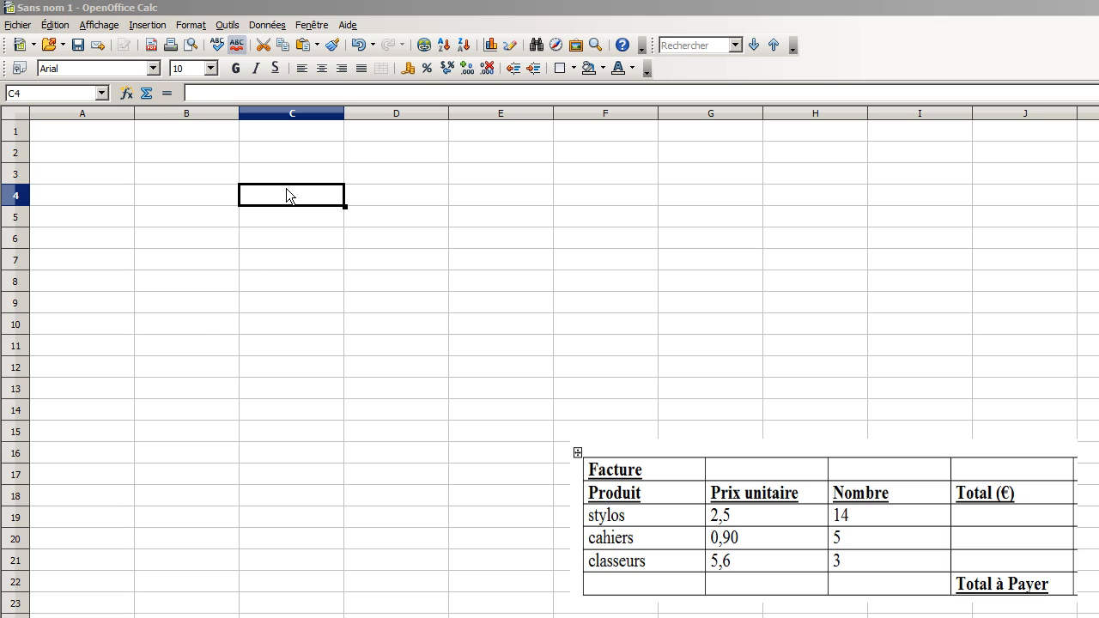
# Step: Enter the title Facture in cell C4
pyautogui.write('Fa')
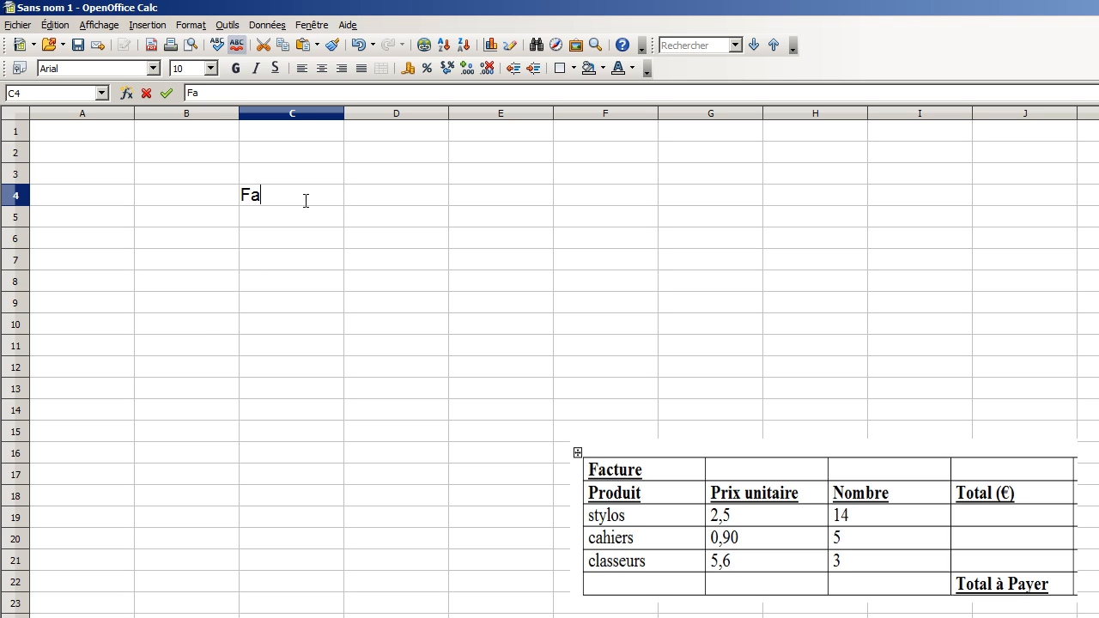
pyautogui.write('cture')
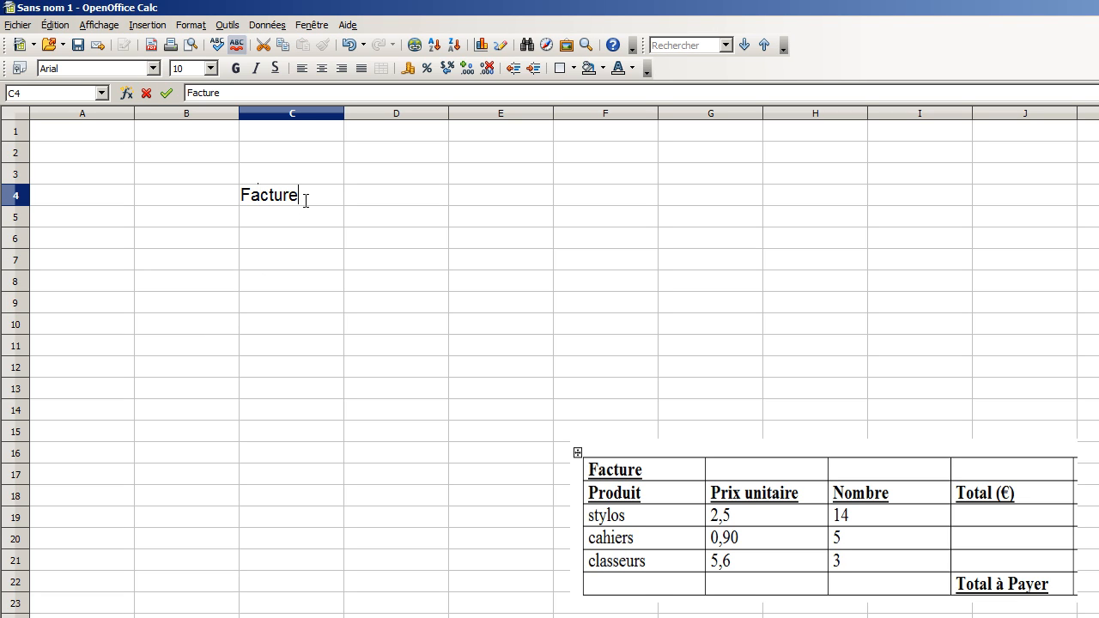
pyautogui.press('Return')
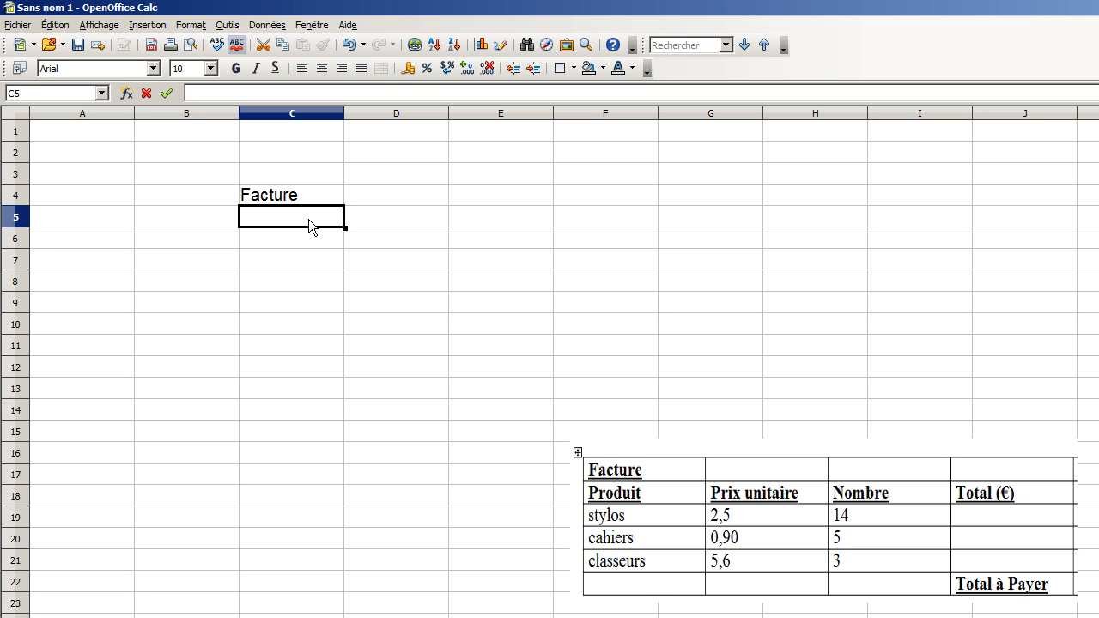
# Step: Extend the title in cell C4 to read Facture de papeterie
pyautogui.click(298, 196)
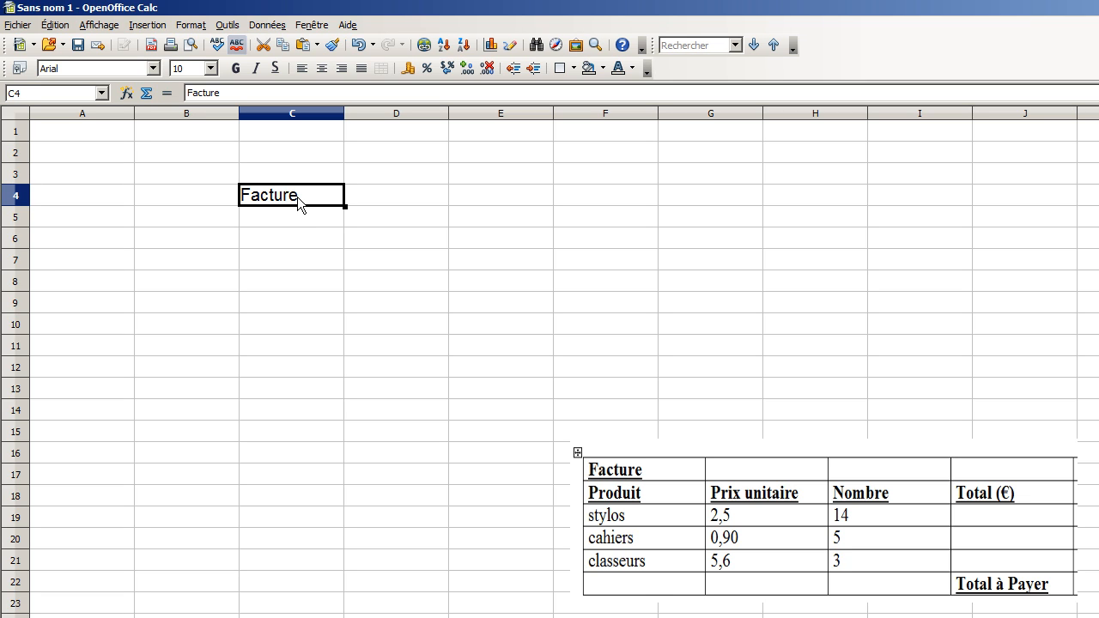
pyautogui.click(248, 94)
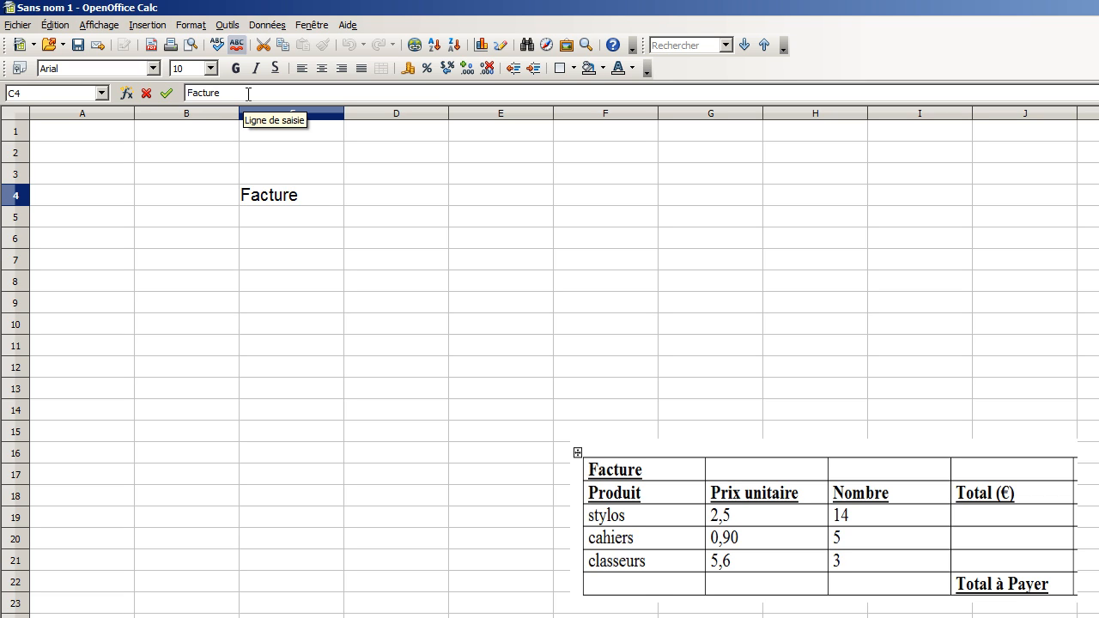
pyautogui.write('de papeteire')
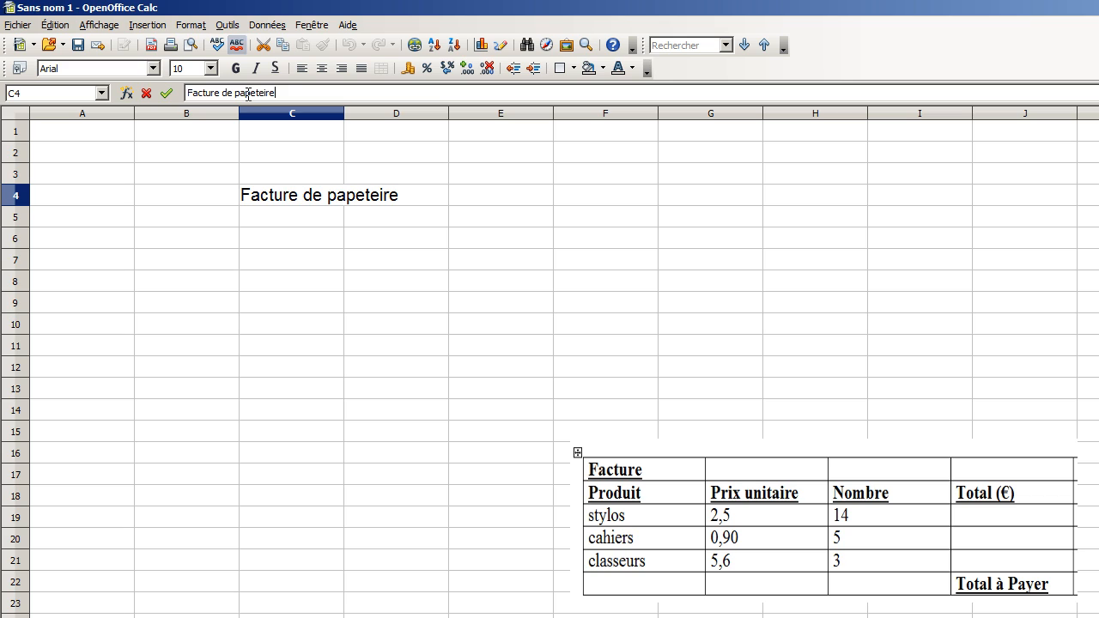
pyautogui.press('BackSpace')
pyautogui.press('BackSpace')
pyautogui.press('BackSpace')
pyautogui.write('rie')
pyautogui.press('Return')
pyautogui.click(337, 193)
pyautogui.click(355, 196)
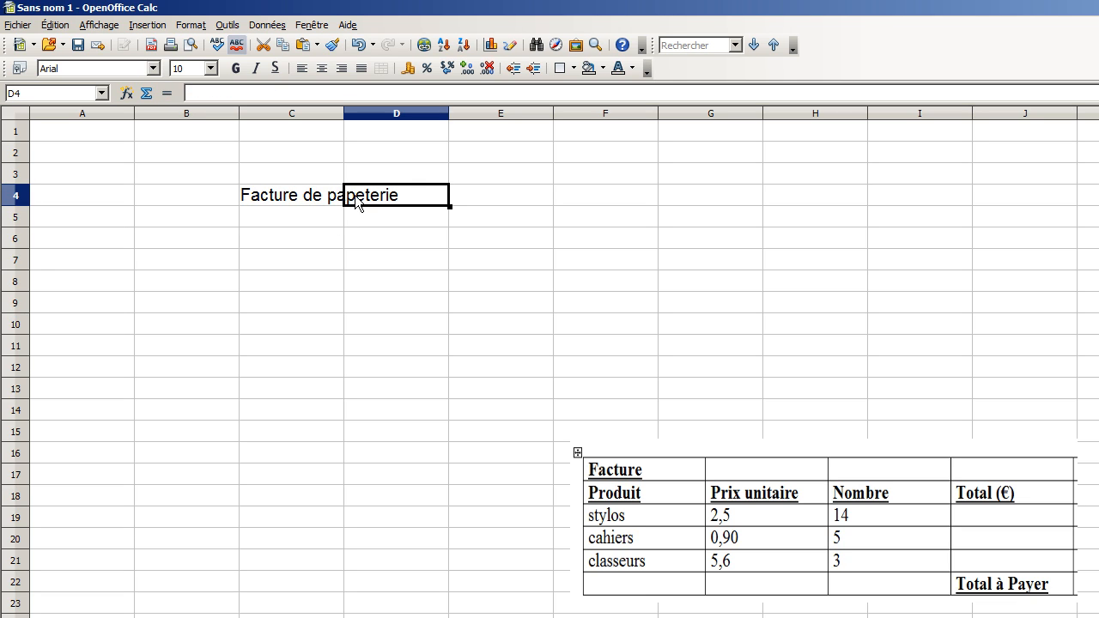
pyautogui.click(305, 196)
pyautogui.click(375, 200)
pyautogui.click(302, 203)
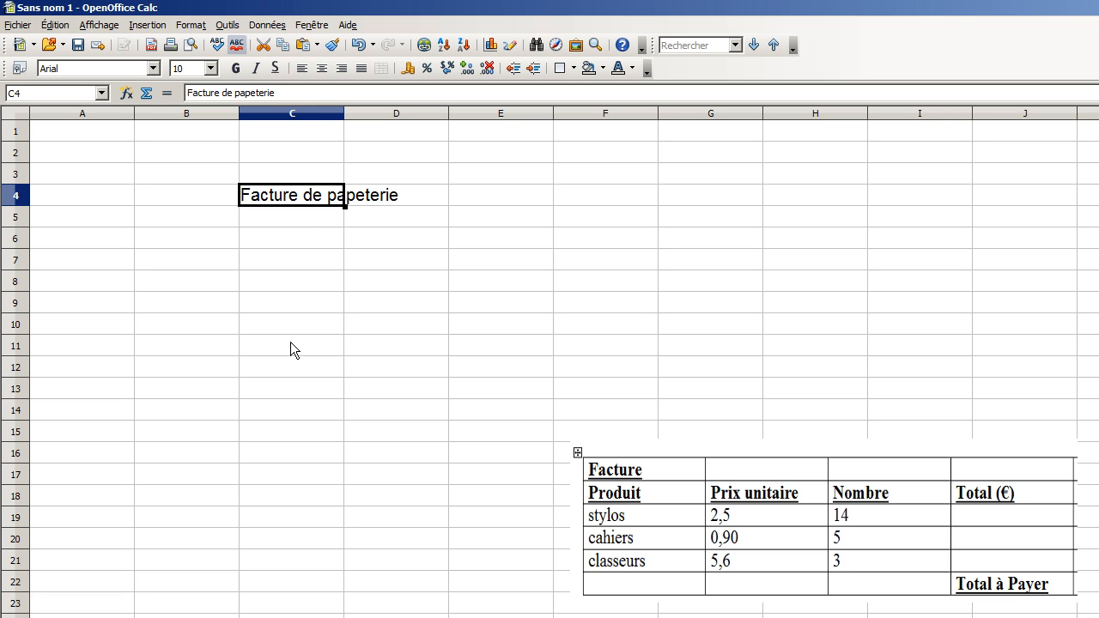
# Step: Try widening column C so the title in C4 fits, and undo the width change
pyautogui.moveTo(343, 116); pyautogui.dragTo(424, 118)
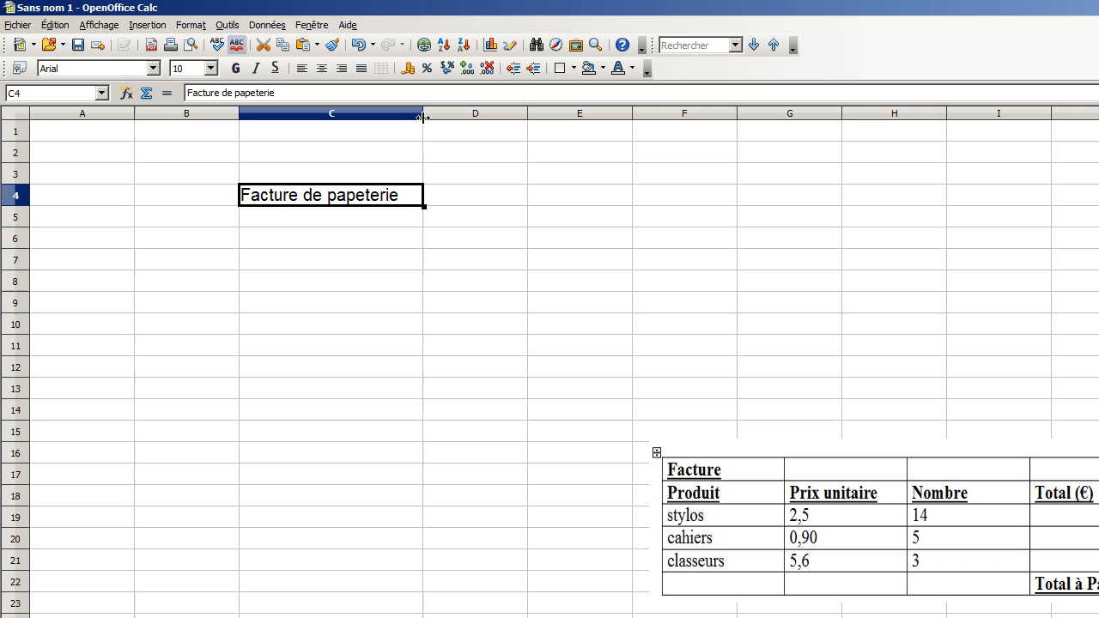
pyautogui.click(357, 226)
pyautogui.click(357, 230)
pyautogui.click(358, 256)
pyautogui.click(360, 281)
pyautogui.click(361, 236)
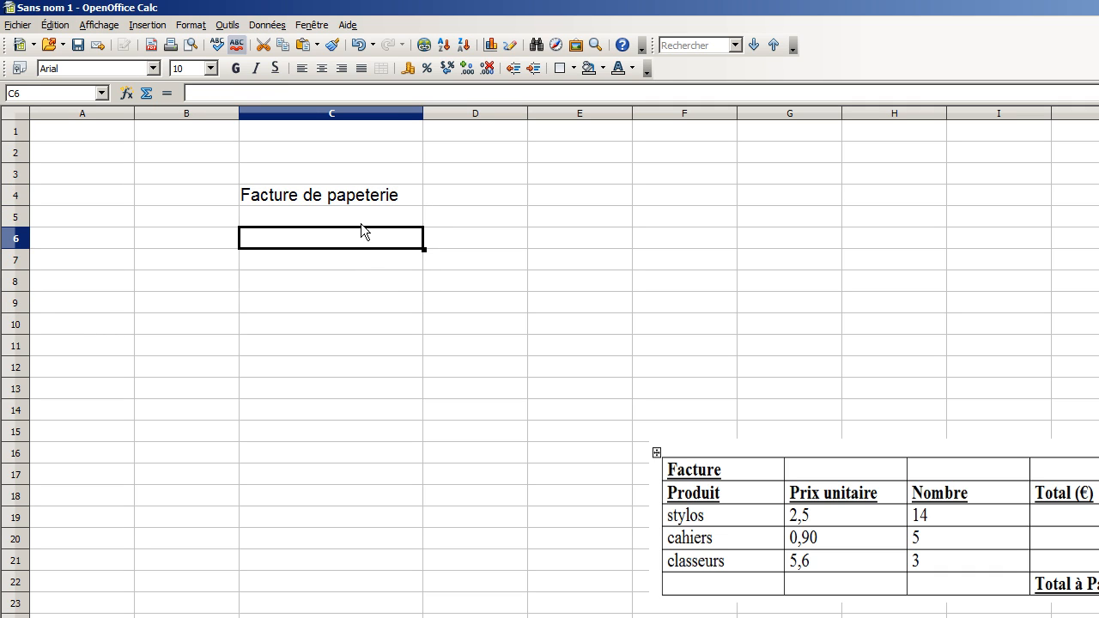
pyautogui.click(362, 216)
pyautogui.click(362, 203)
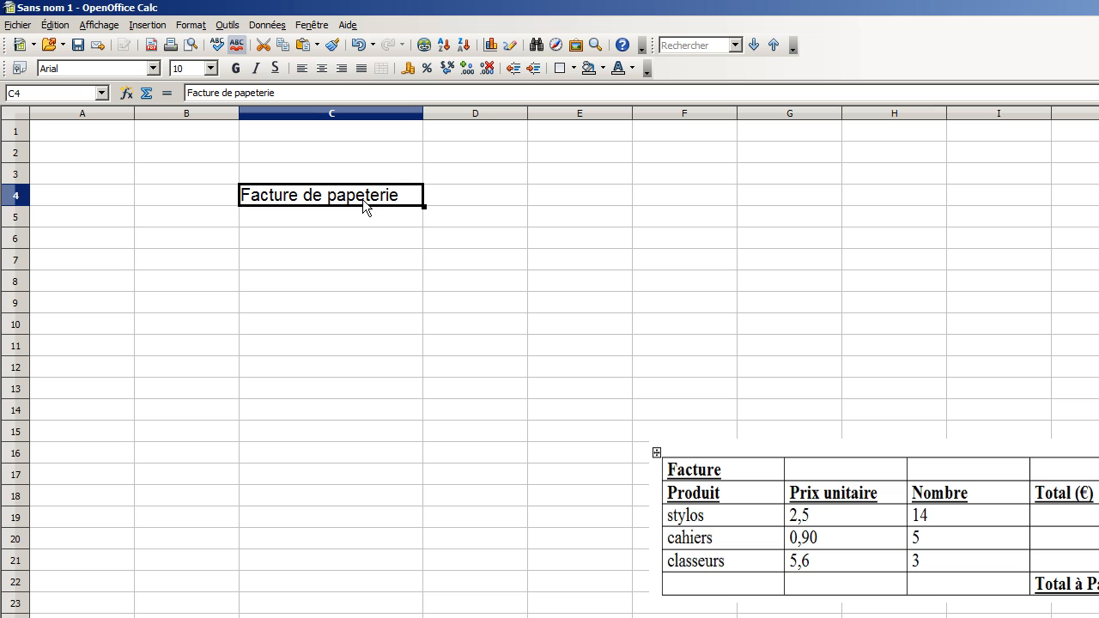
pyautogui.click(358, 45)
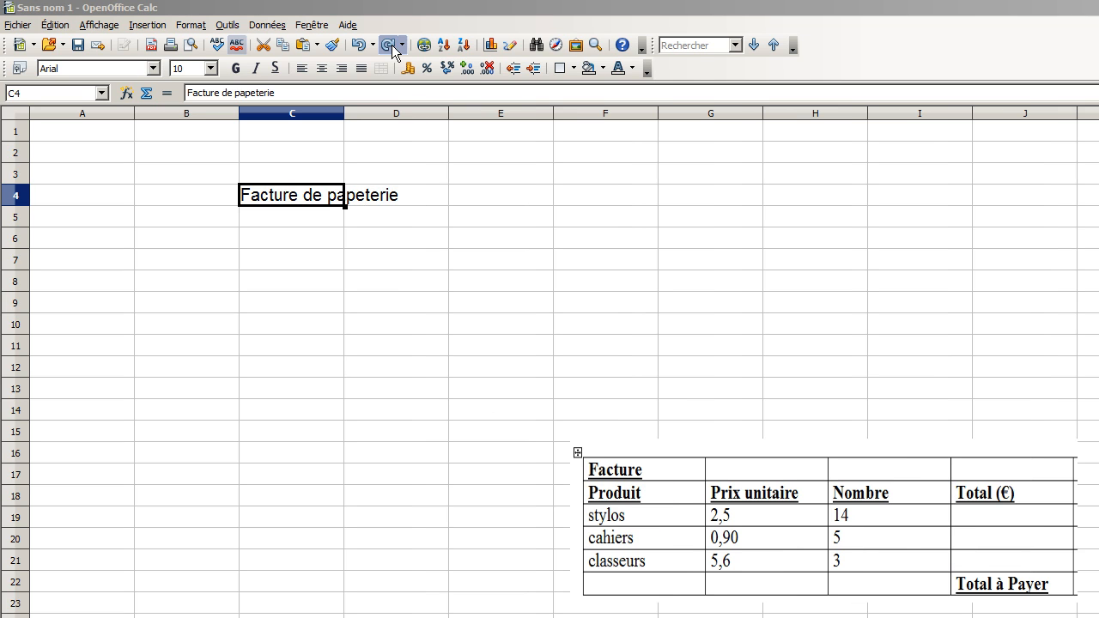
pyautogui.click(407, 197)
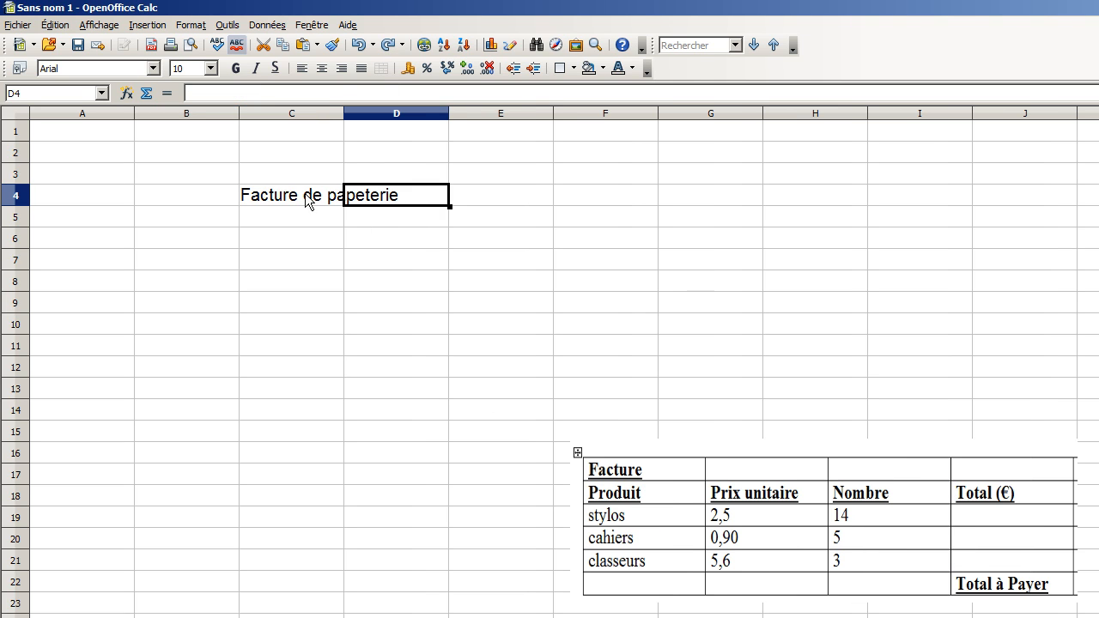
pyautogui.click(306, 200)
pyautogui.click(382, 202)
pyautogui.click(305, 198)
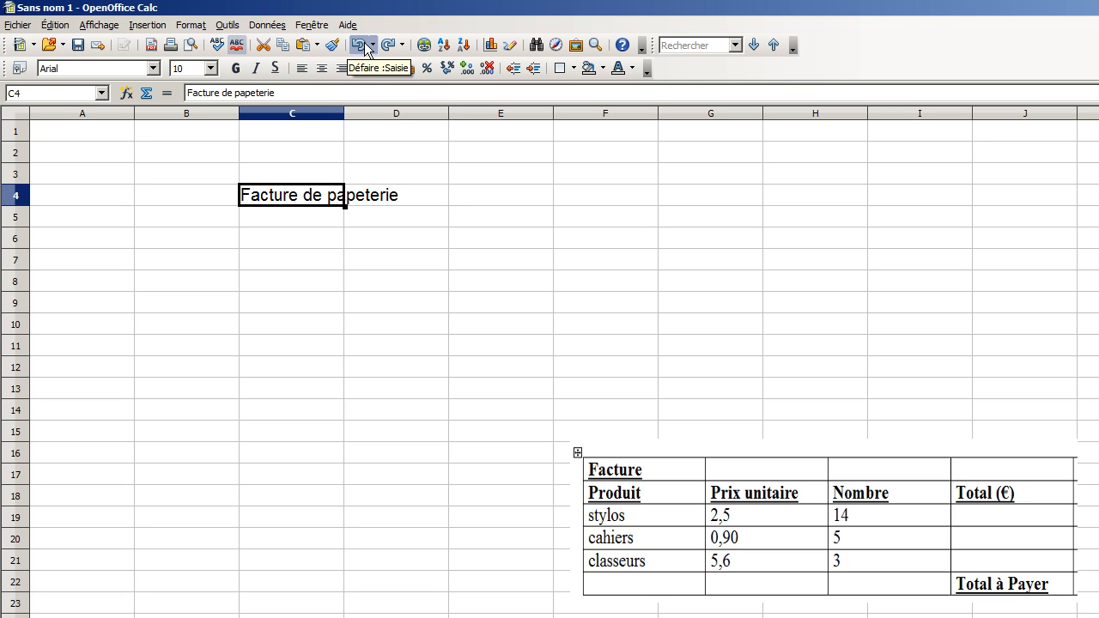
pyautogui.click(386, 208)
pyautogui.click(298, 199)
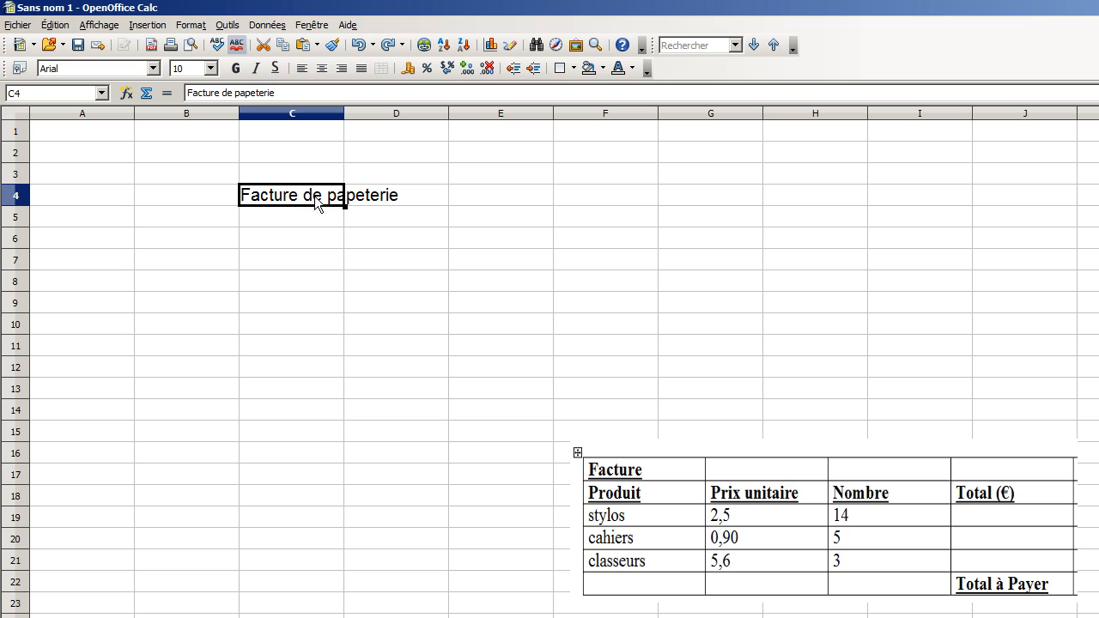
# Step: Merge cells C4 and D4 so the title Facture de papeterie sits in a single cell
pyautogui.moveTo(298, 194); pyautogui.dragTo(353, 197)
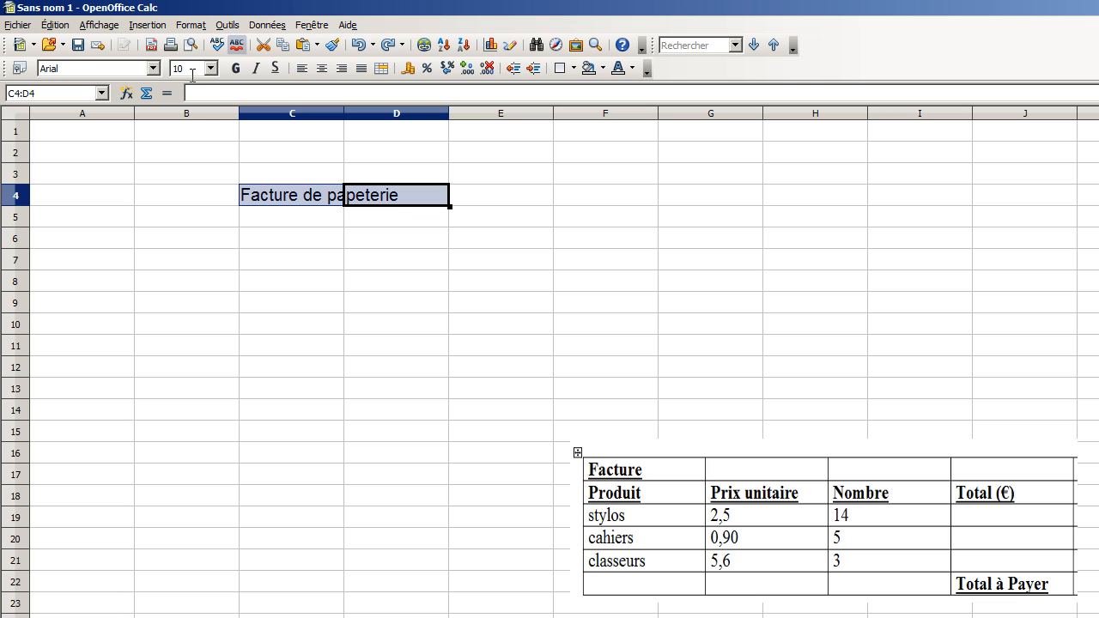
pyautogui.click(190, 26)
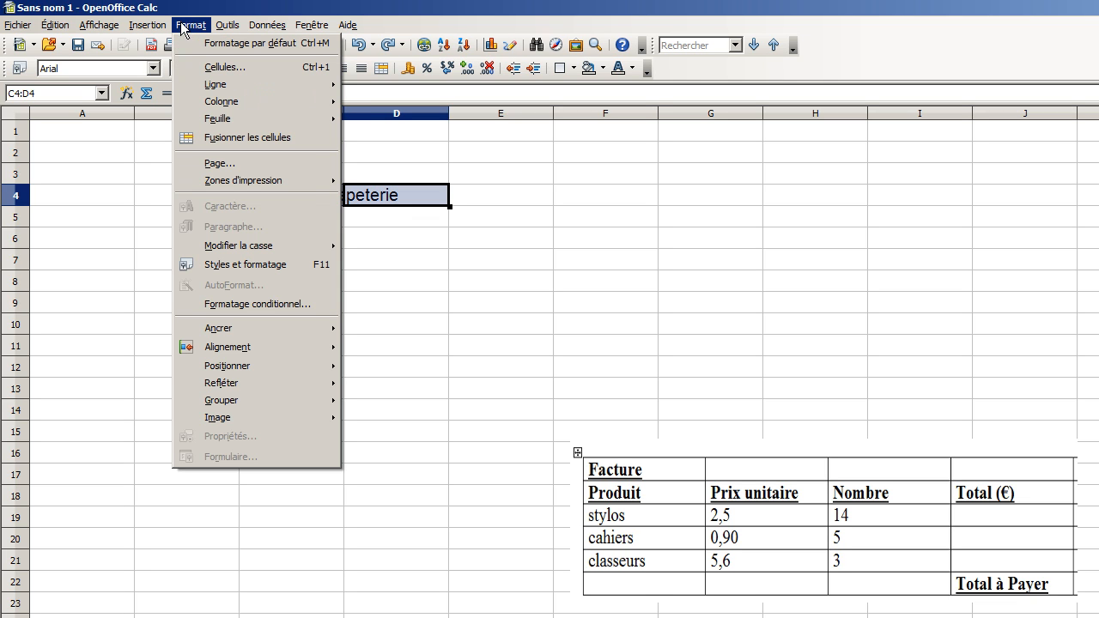
pyautogui.moveTo(243, 32)
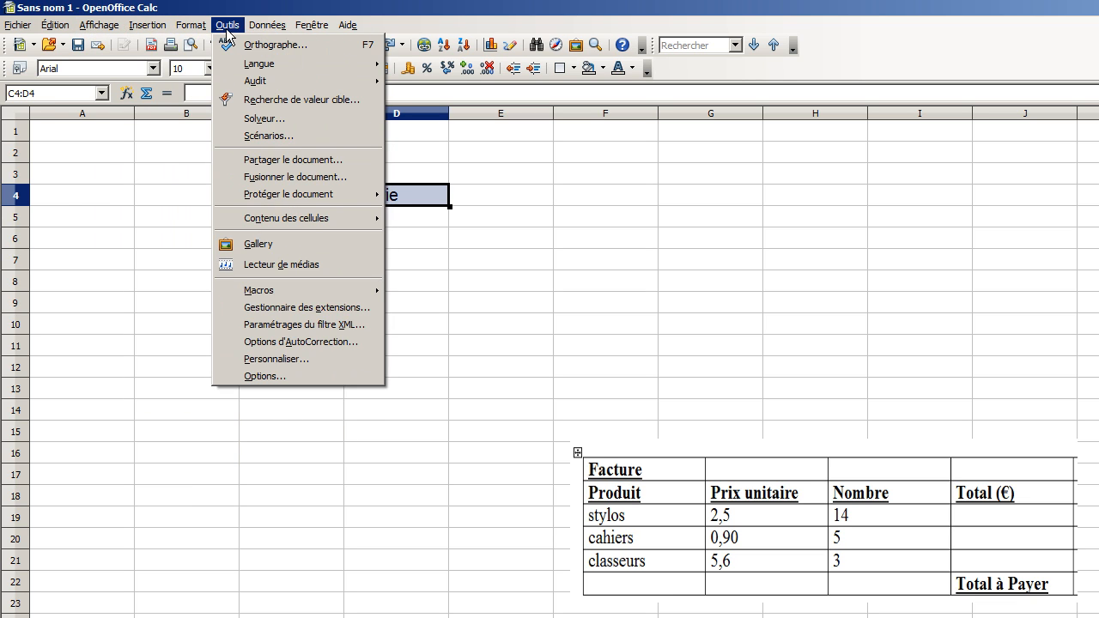
pyautogui.moveTo(188, 31)
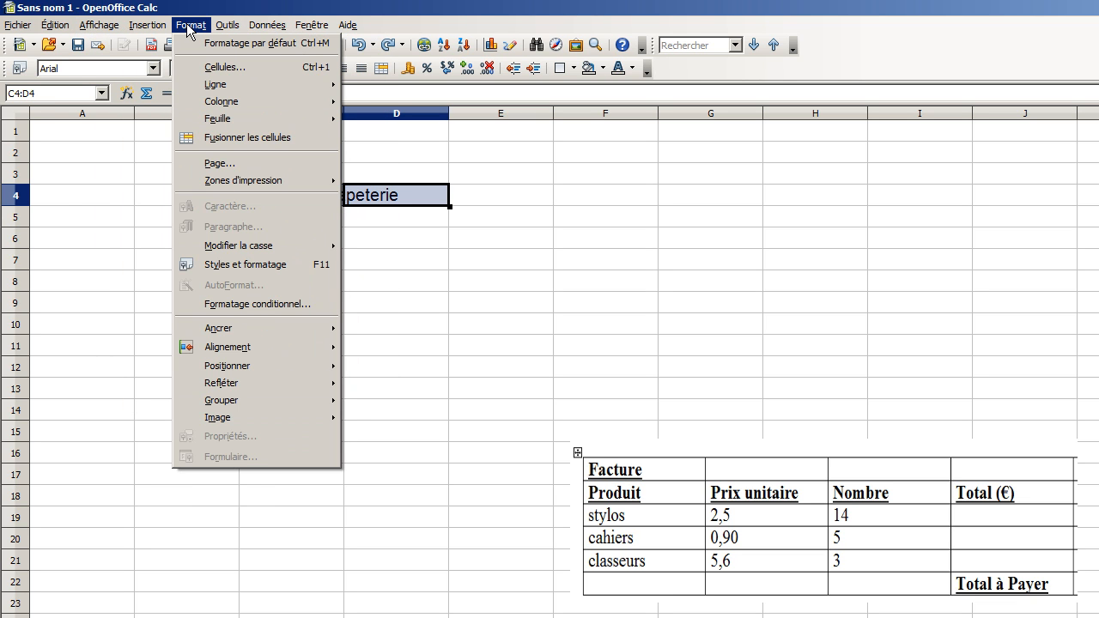
pyautogui.click(243, 137)
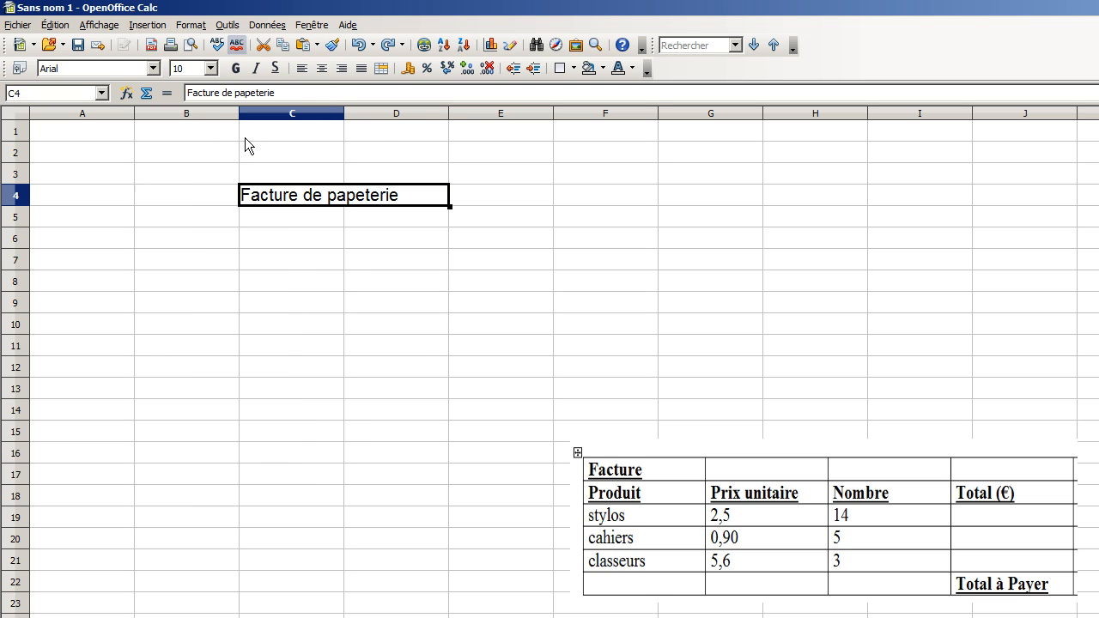
# Step: Compare the merged title cell with the separate cells below it in columns C and D
pyautogui.click(373, 217)
pyautogui.click(369, 202)
pyautogui.click(309, 222)
pyautogui.click(375, 221)
pyautogui.click(352, 244)
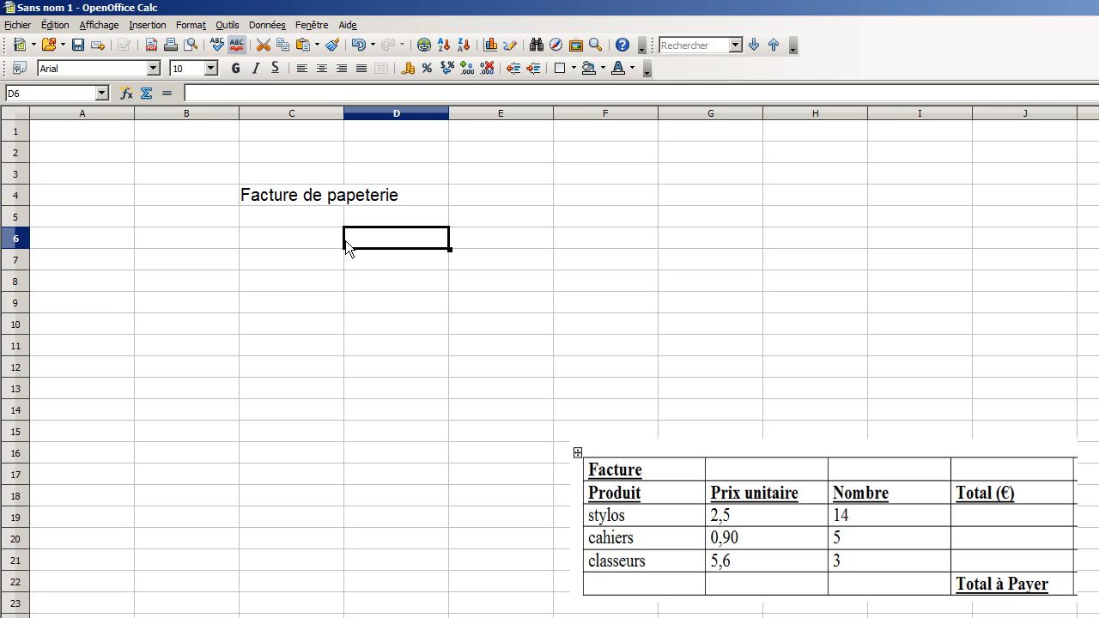
pyautogui.click(337, 242)
pyautogui.click(307, 217)
pyautogui.click(370, 215)
pyautogui.click(331, 224)
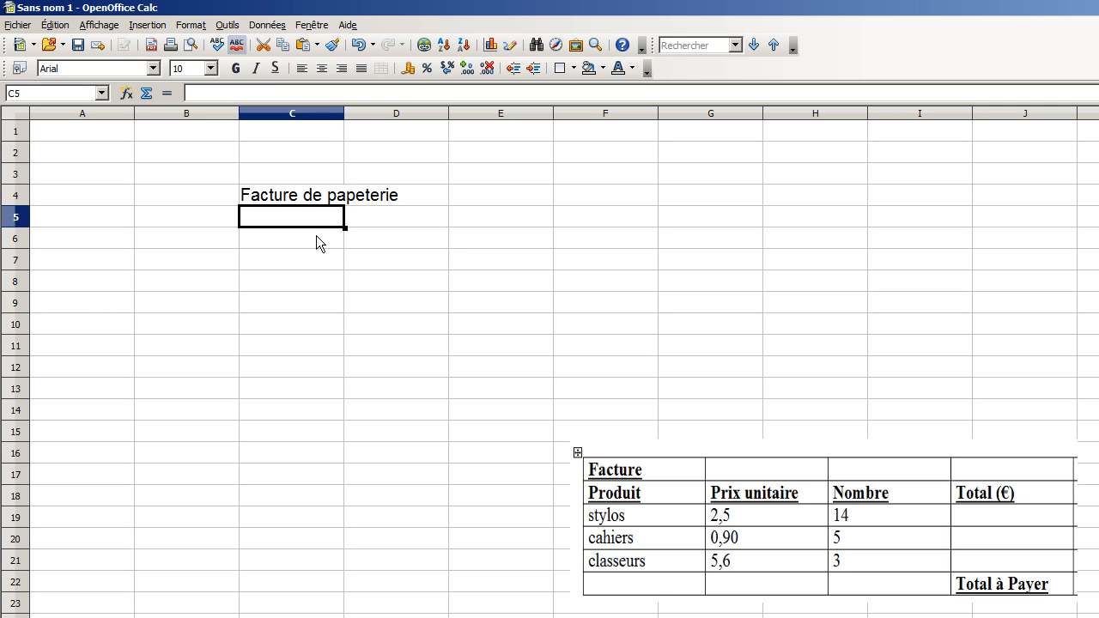
pyautogui.click(320, 253)
# Step: Try centring the title horizontally in the merged cell, and set it back to left alignment
pyautogui.click(333, 196)
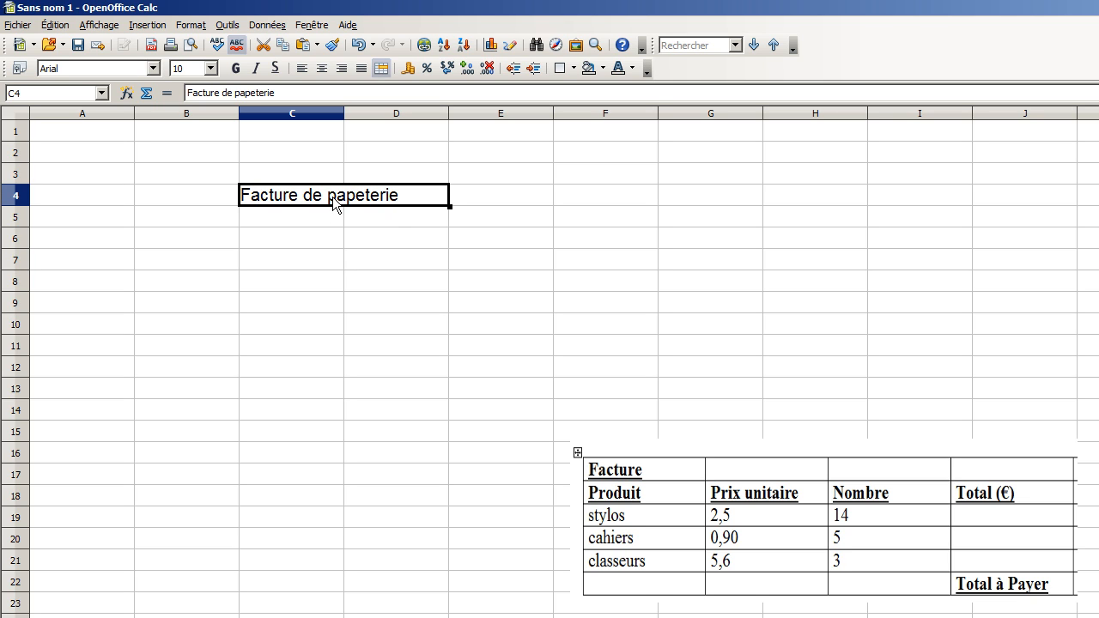
pyautogui.click(235, 69)
pyautogui.click(240, 68)
pyautogui.click(322, 70)
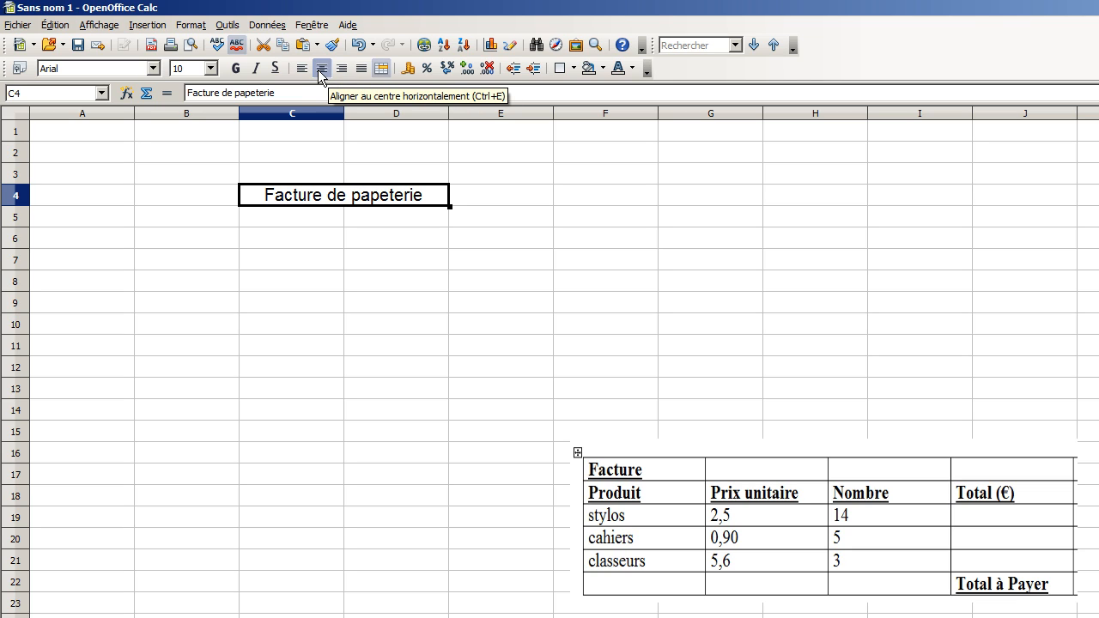
pyautogui.click(302, 68)
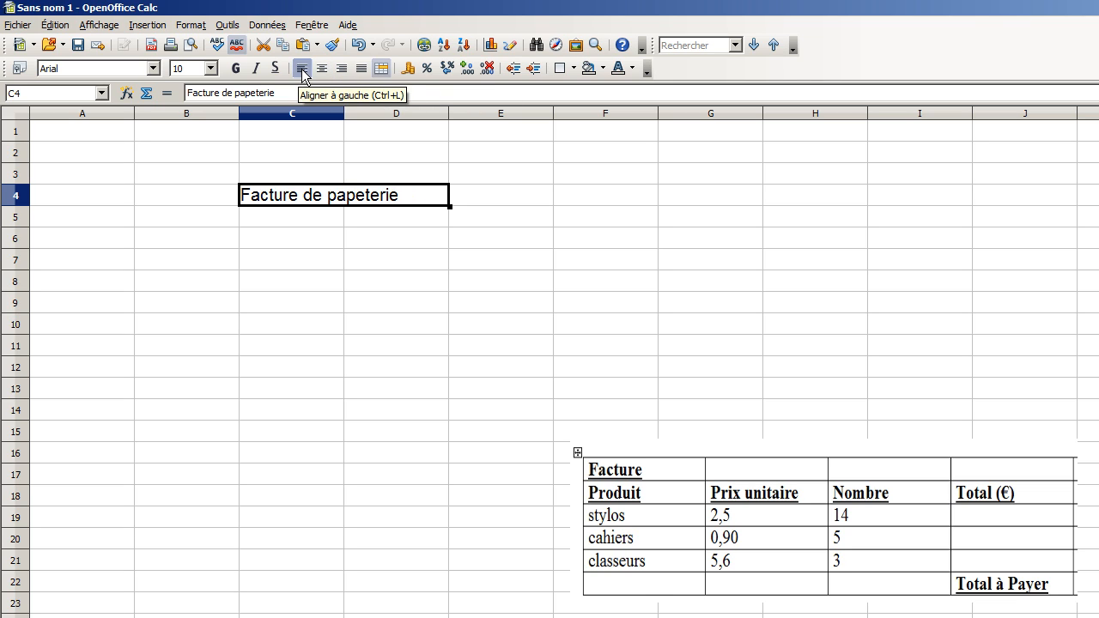
# Step: Split the merged title cell back into C4 and D4 and check the two cells individually
pyautogui.click(1049, 555)
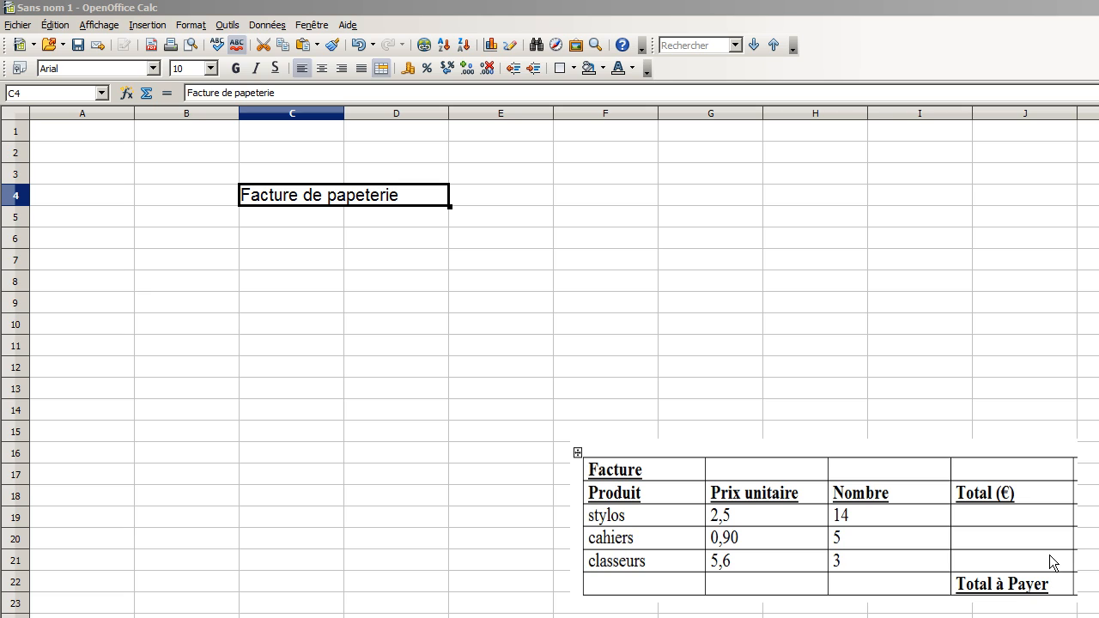
pyautogui.click(364, 197)
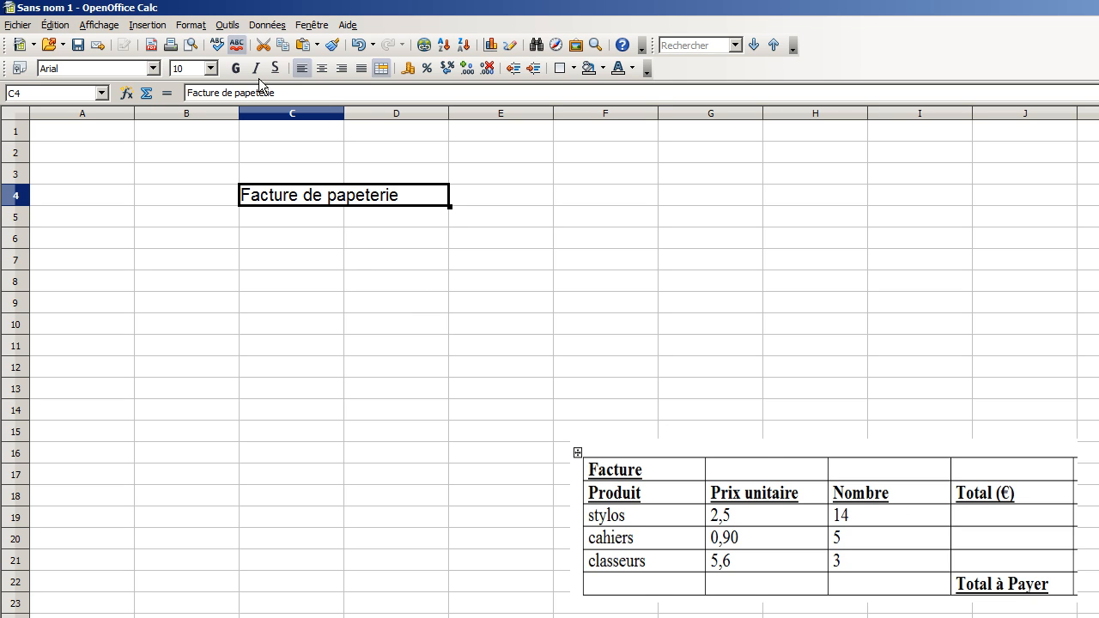
pyautogui.click(188, 25)
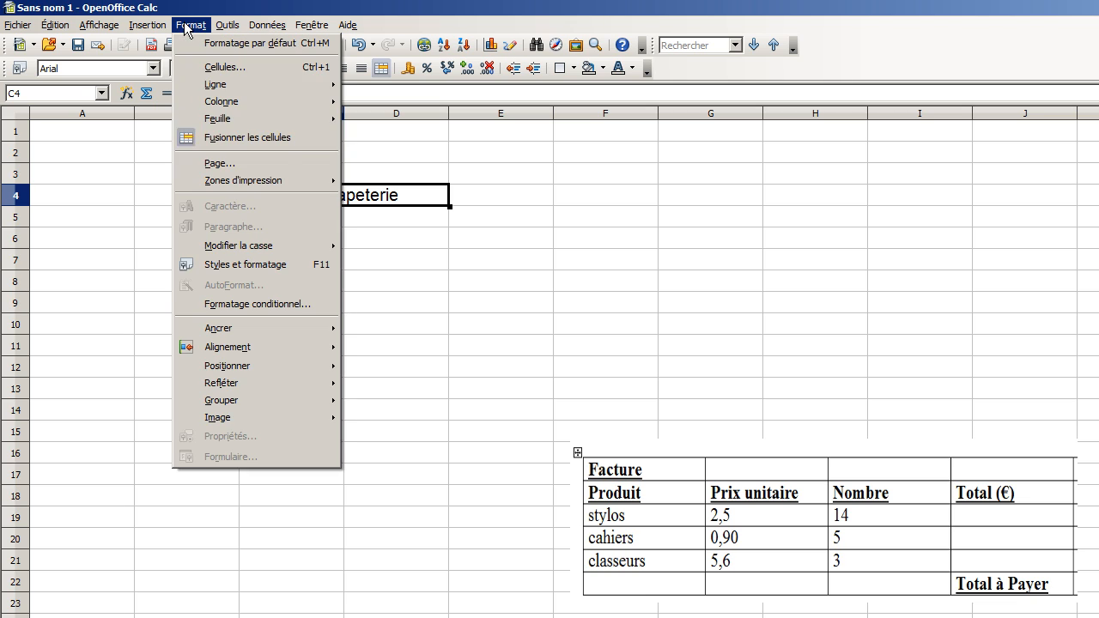
pyautogui.click(225, 139)
pyautogui.click(279, 220)
pyautogui.click(392, 196)
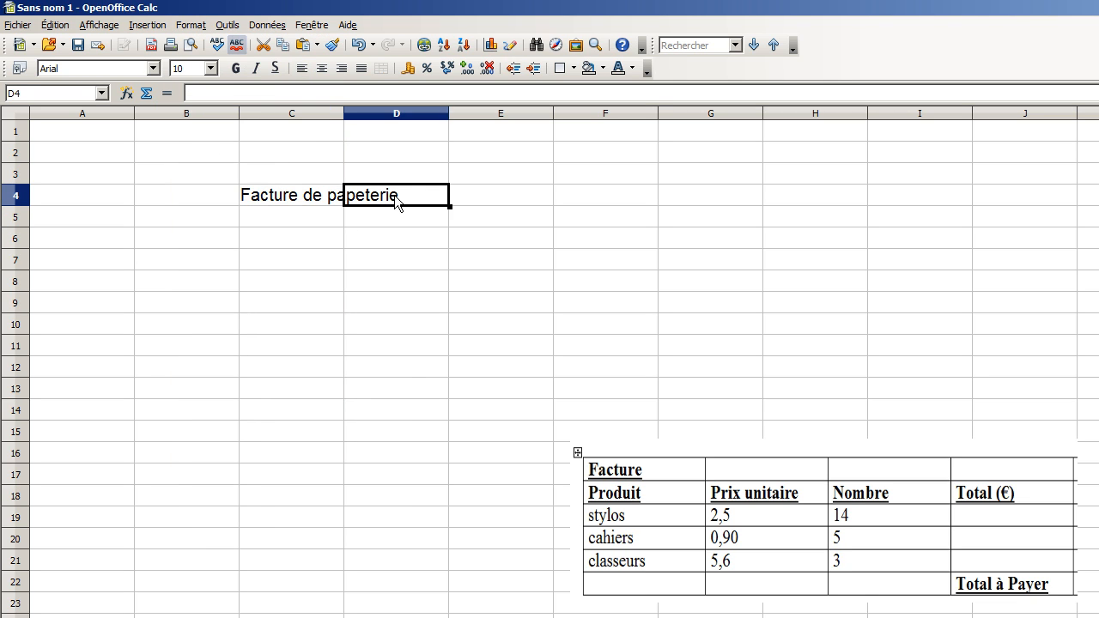
pyautogui.click(299, 197)
pyautogui.click(383, 198)
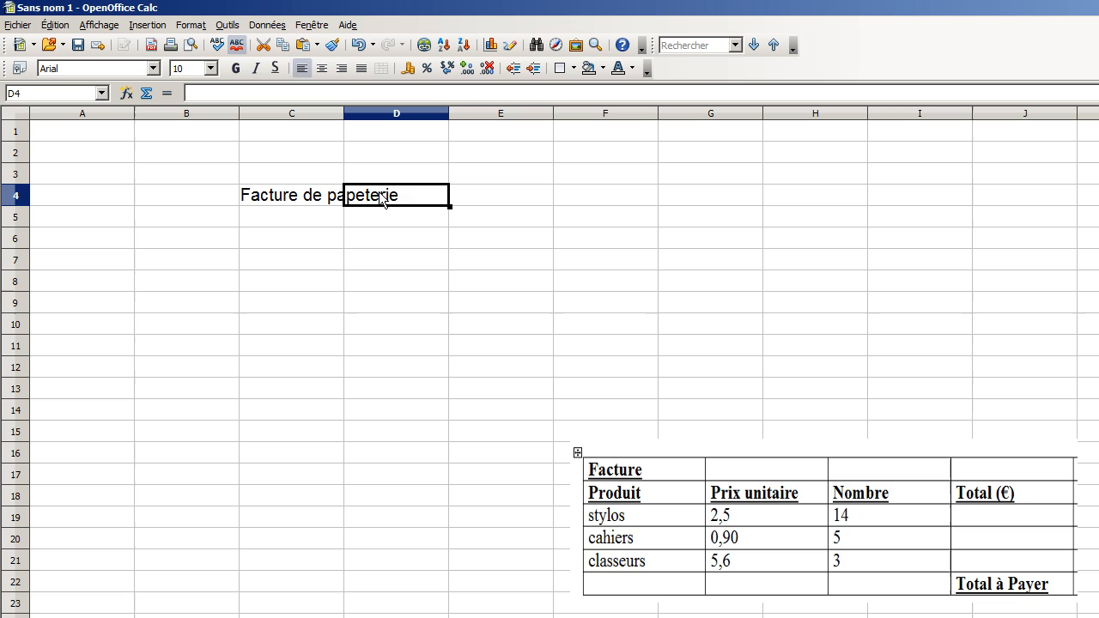
# Step: Shorten the title in cell C4 to Facture
pyautogui.click(326, 199)
pyautogui.moveTo(290, 90); pyautogui.dragTo(230, 97)
pyautogui.press('BackSpace')
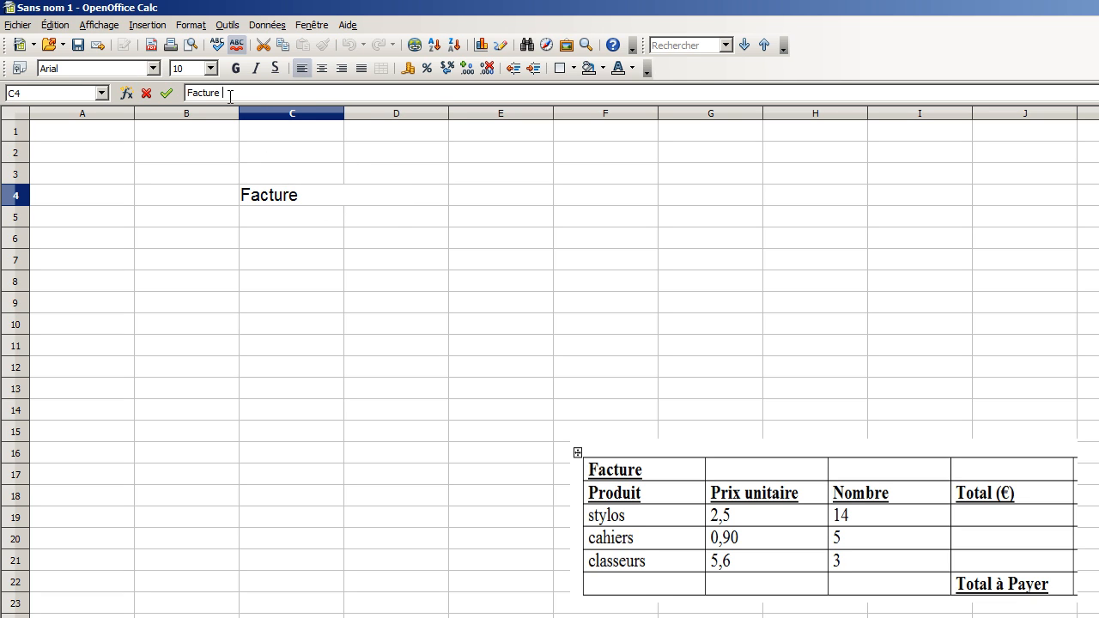
pyautogui.click(319, 215)
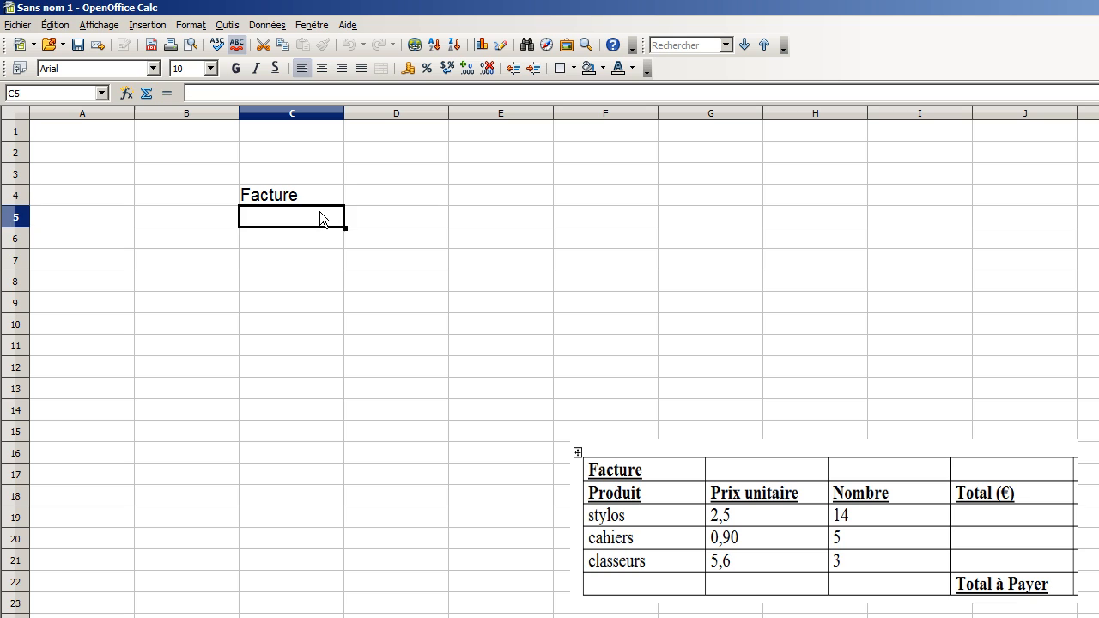
pyautogui.click(364, 196)
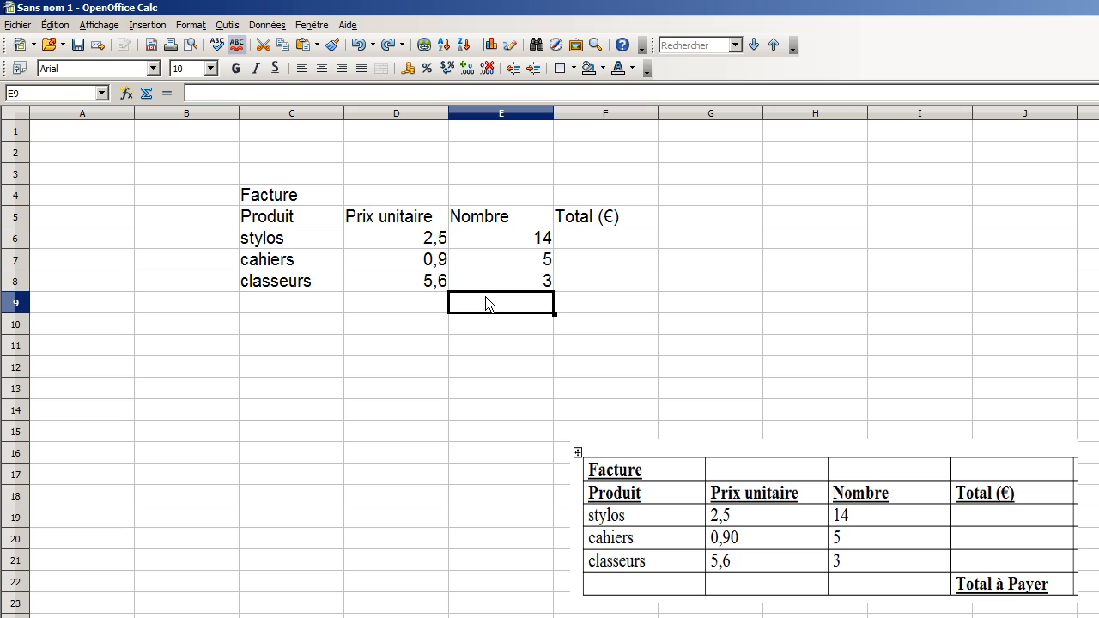
# Step: Enter the label Total à payer in cell E9, below the Nombre column
pyautogui.write('To')
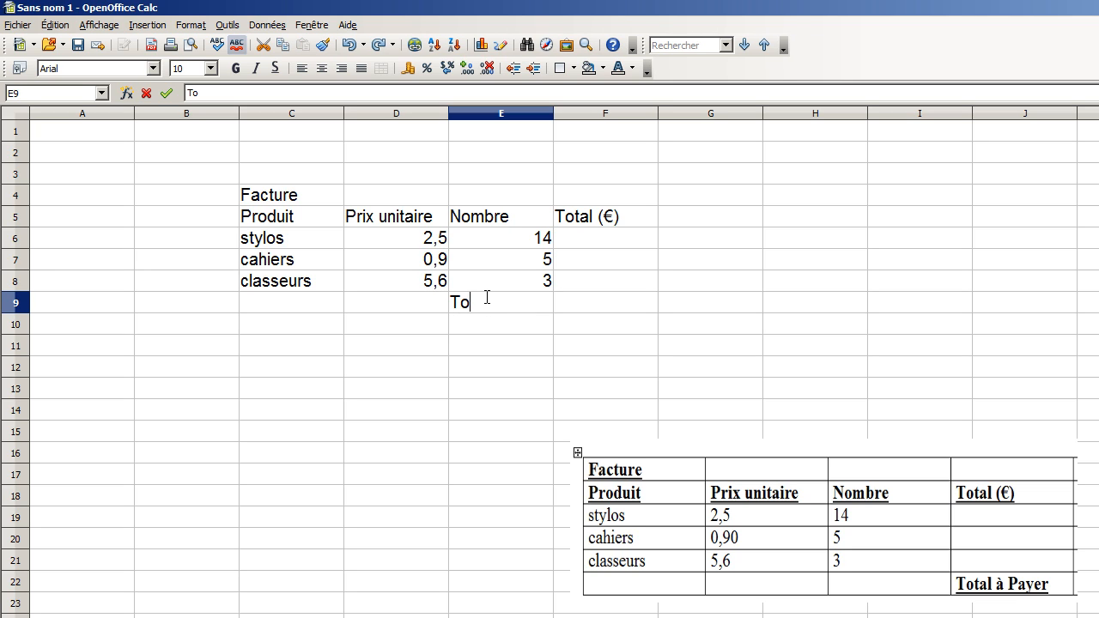
pyautogui.write('tal à p')
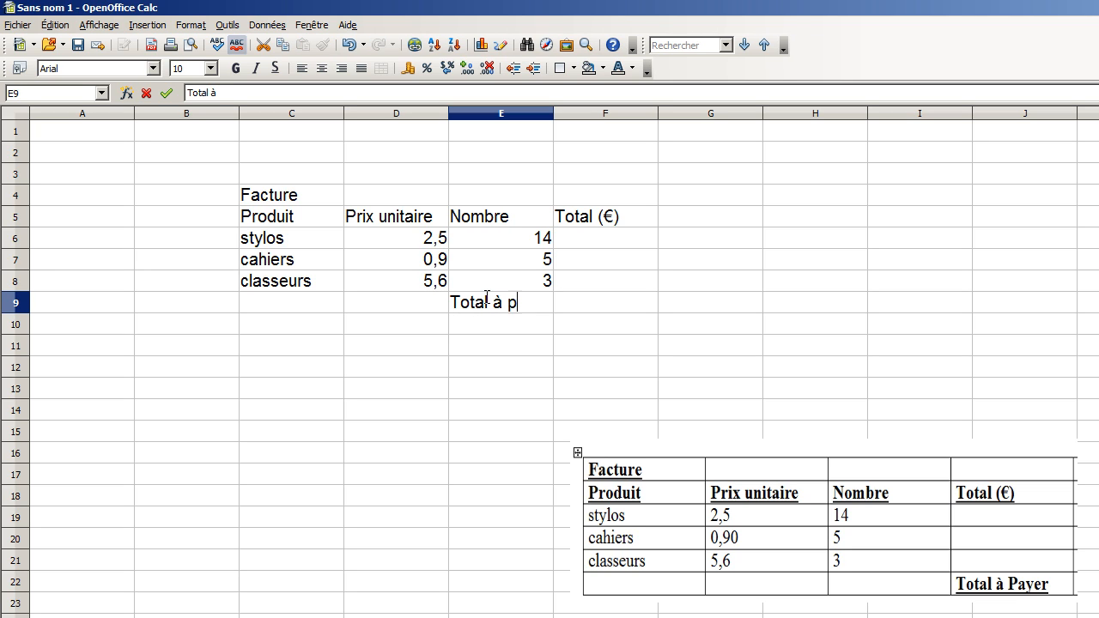
pyautogui.write('ayer')
pyautogui.click(434, 337)
pyautogui.click(371, 259)
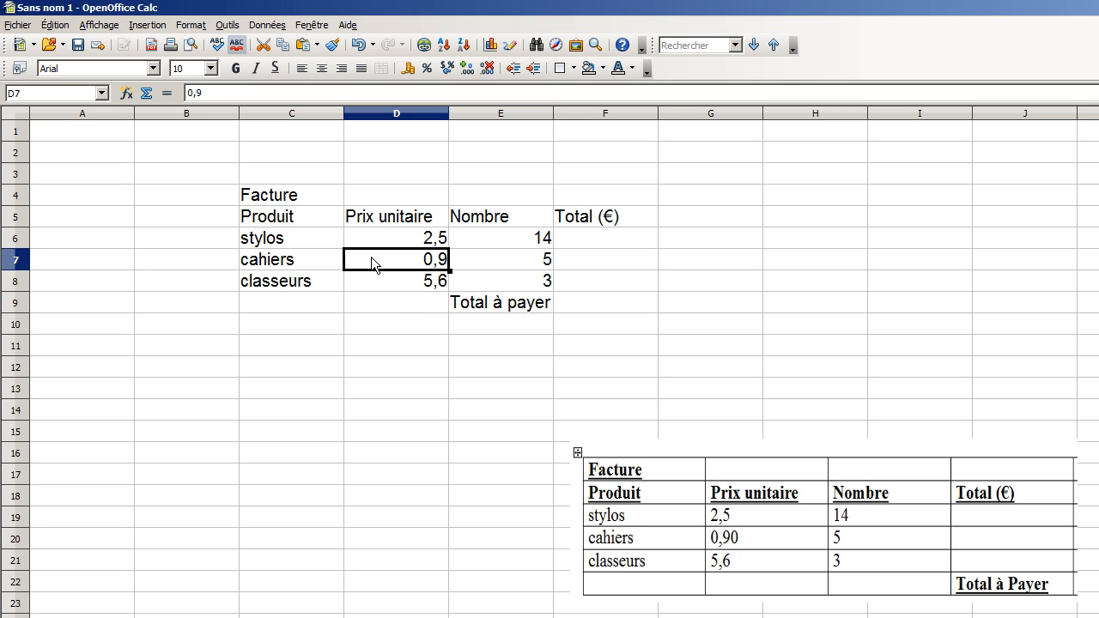
pyautogui.click(434, 245)
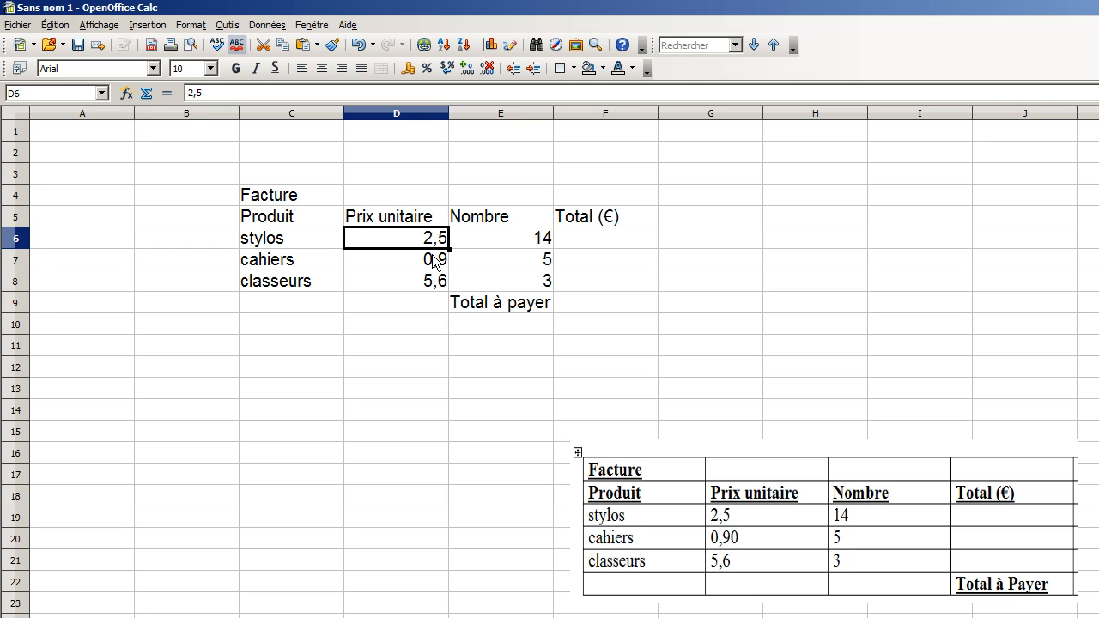
pyautogui.click(434, 261)
pyautogui.click(423, 240)
# Step: Apply an outer border around the invoice table C4:F9
pyautogui.moveTo(284, 202); pyautogui.dragTo(622, 312)
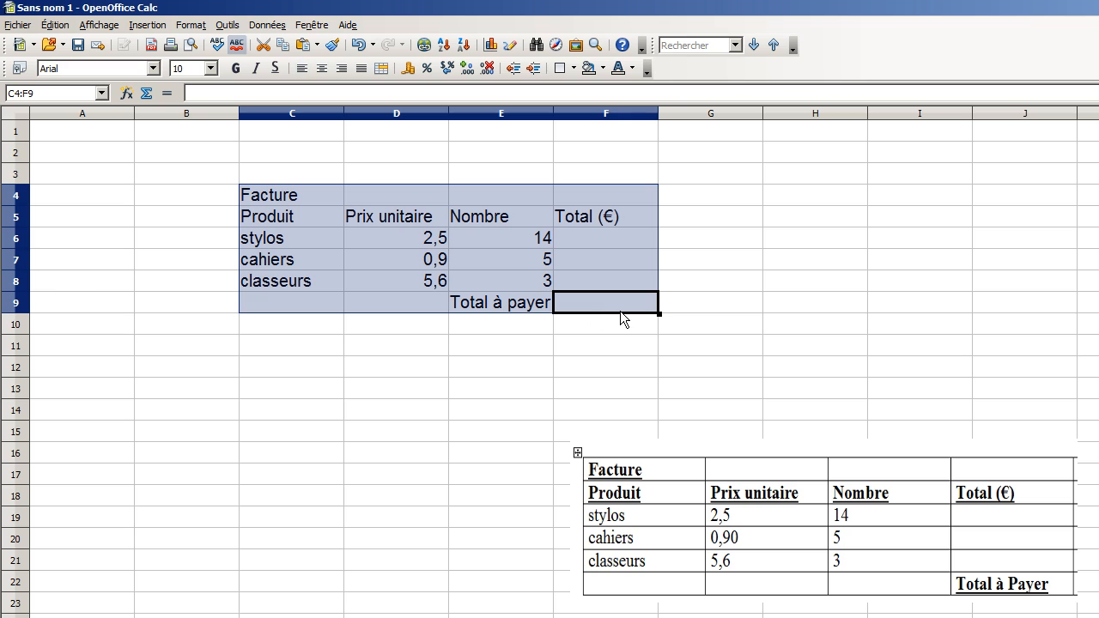
pyautogui.click(573, 68)
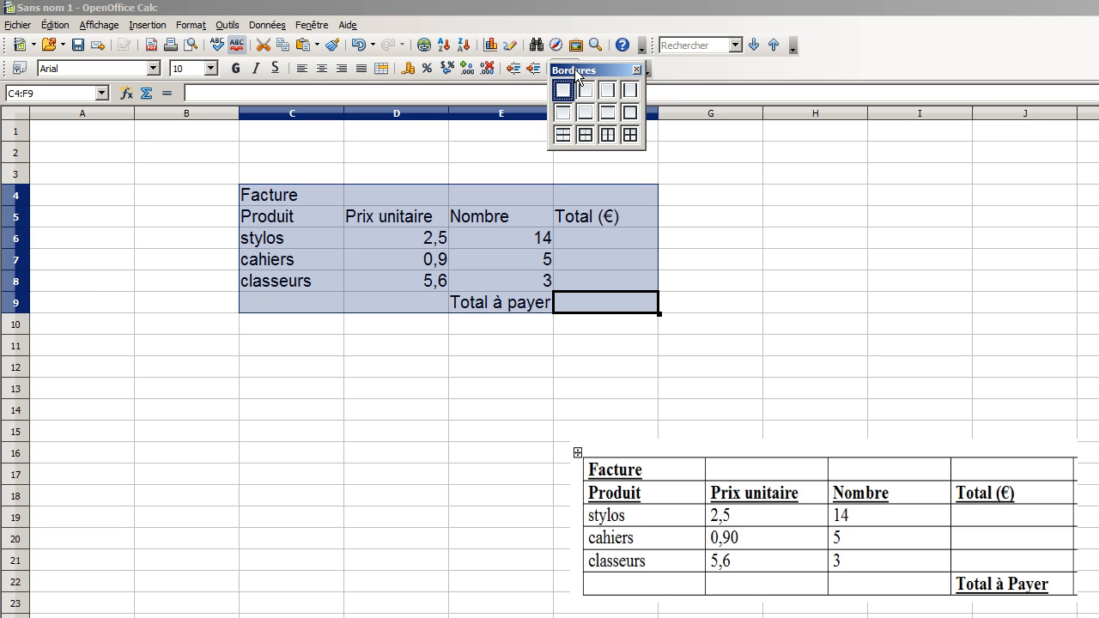
pyautogui.click(636, 119)
pyautogui.click(710, 251)
pyautogui.click(613, 290)
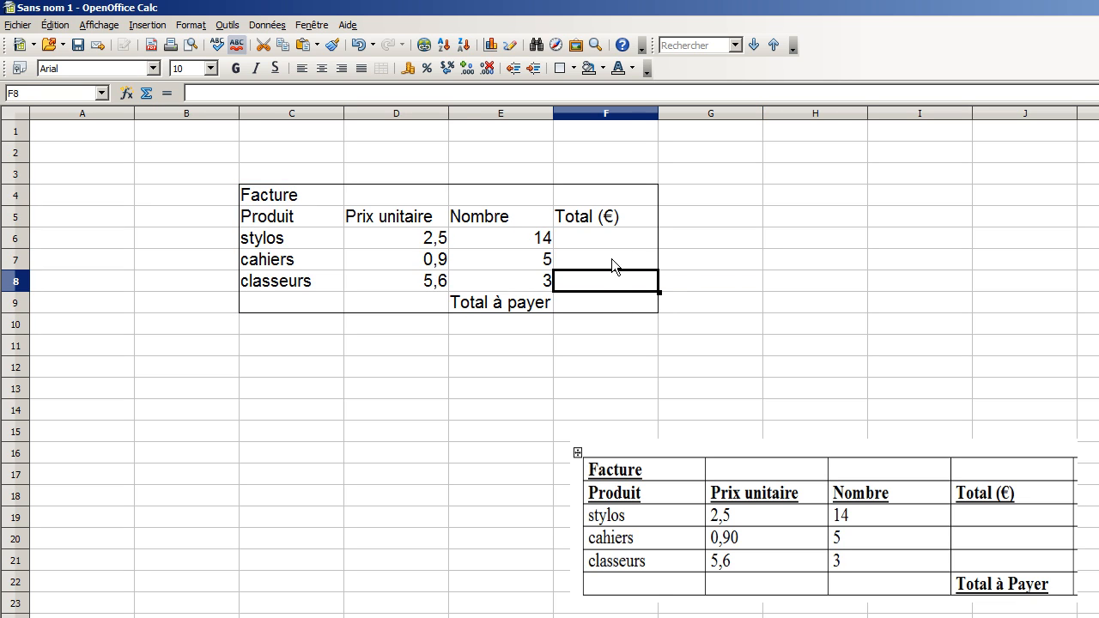
pyautogui.click(602, 238)
pyautogui.click(605, 256)
pyautogui.click(609, 285)
# Step: Enter the formula =E6*D6 in cell F6 to calculate the total for stylos
pyautogui.click(595, 241)
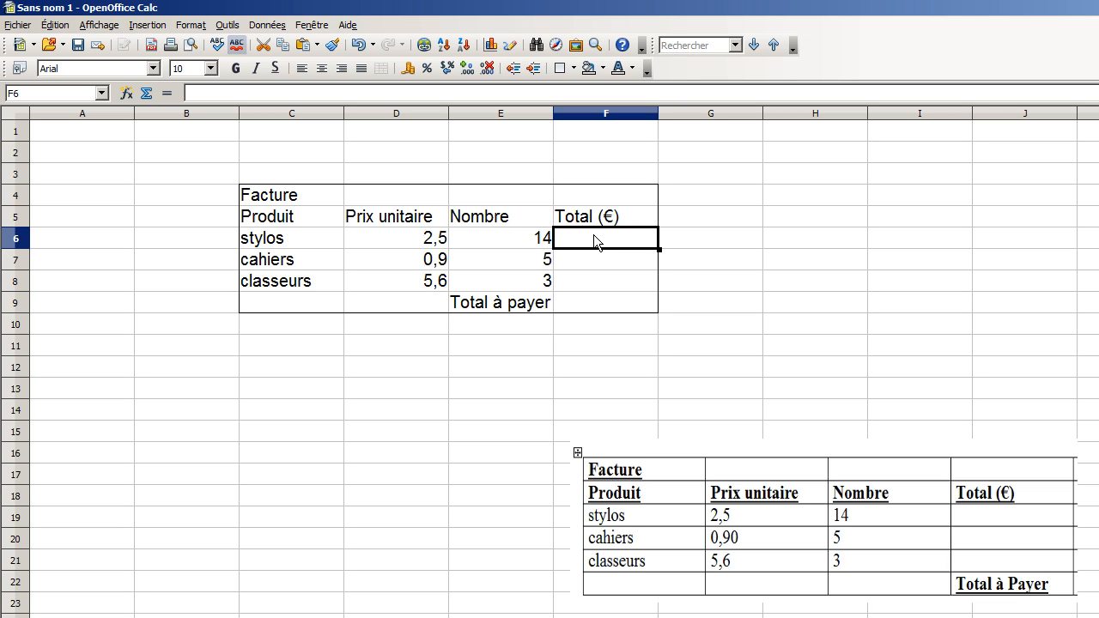
pyautogui.write('=')
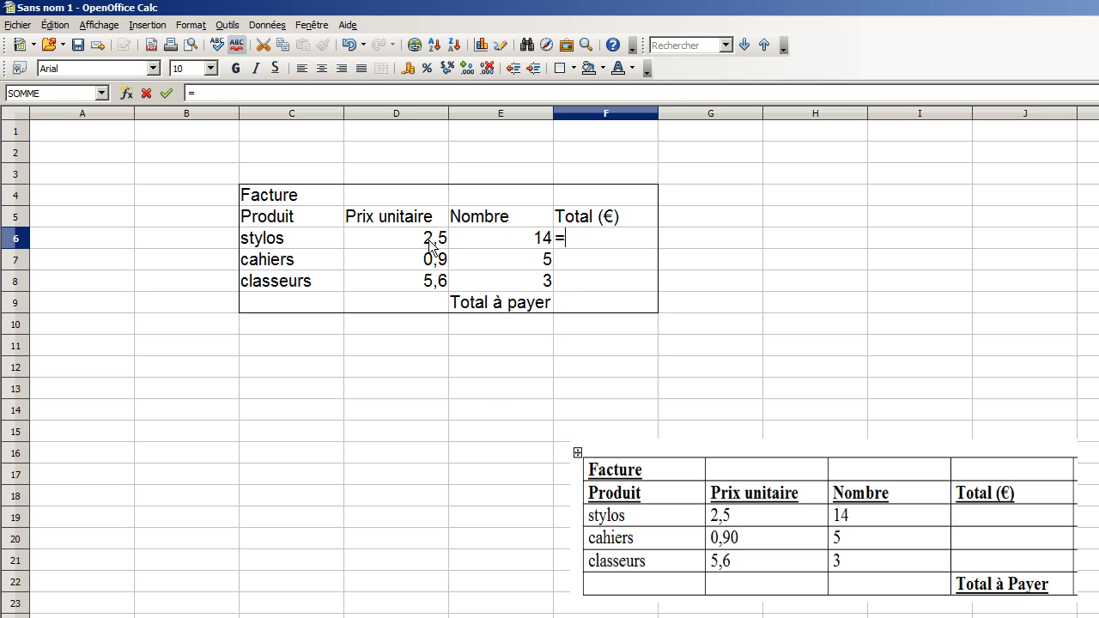
pyautogui.click(493, 242)
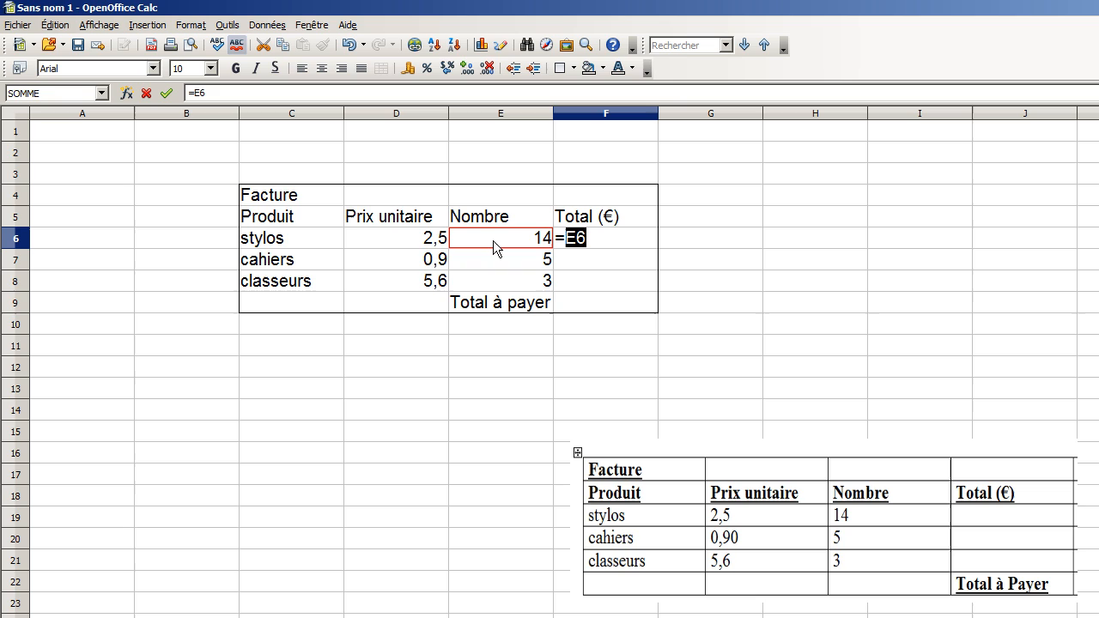
pyautogui.click(603, 243)
pyautogui.write('*')
pyautogui.click(442, 240)
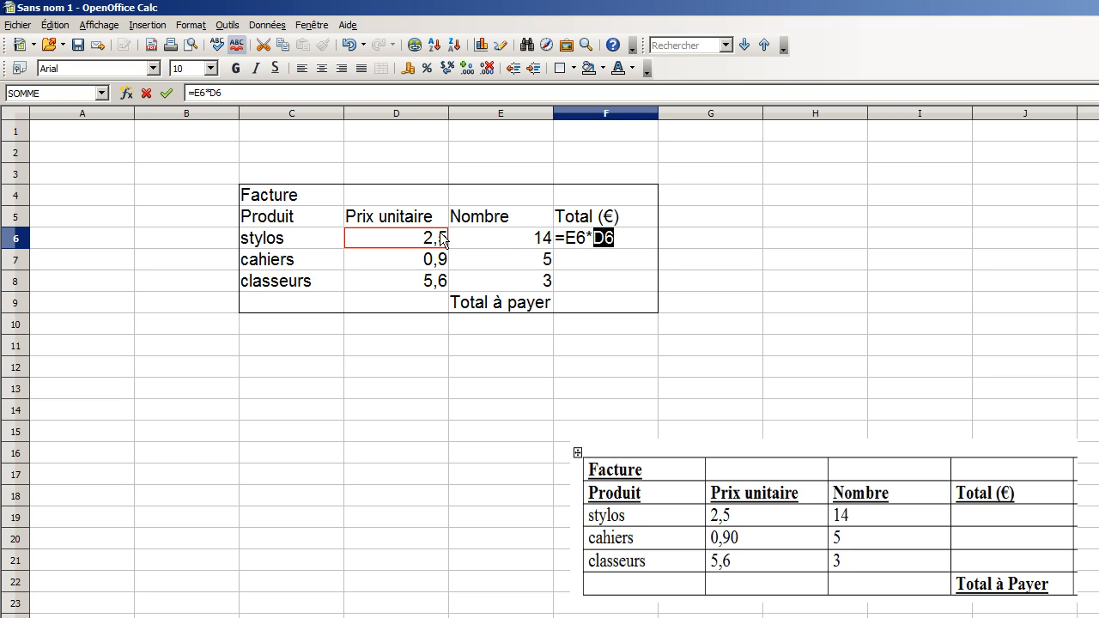
pyautogui.click(639, 236)
pyautogui.press('Return')
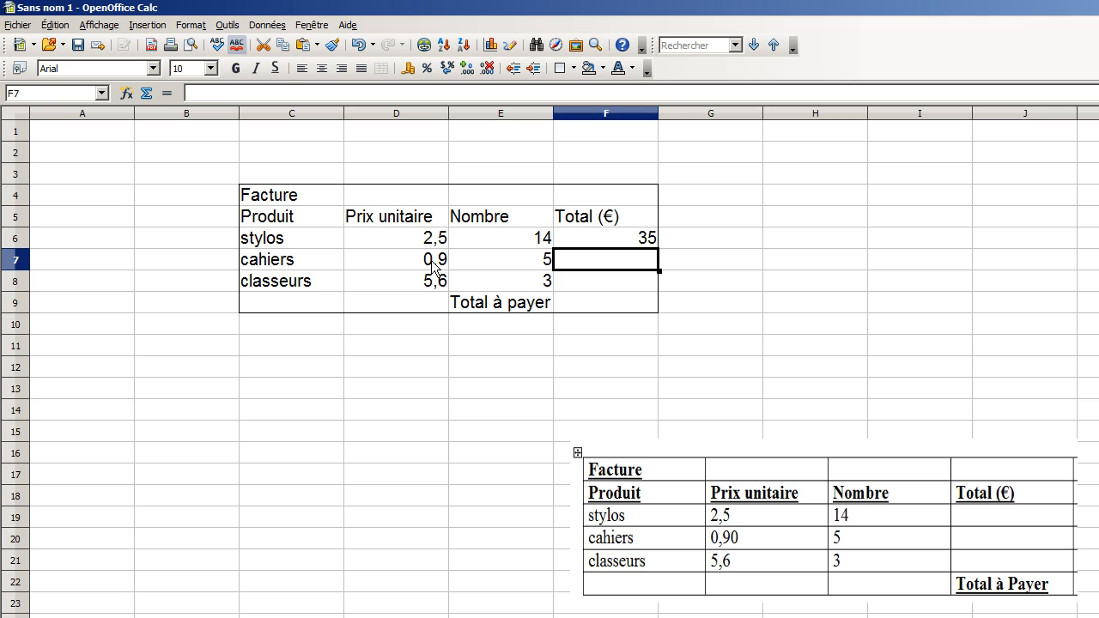
# Step: Enter the formula =E7*F6 in cell F7 as the total for cahiers
pyautogui.click(550, 265)
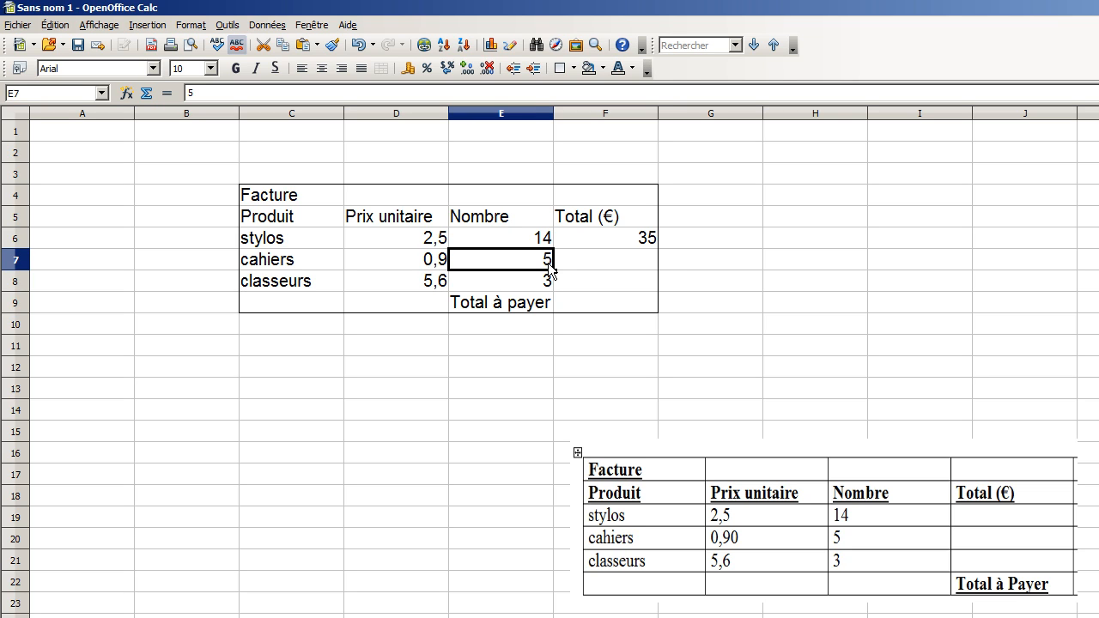
pyautogui.click(571, 266)
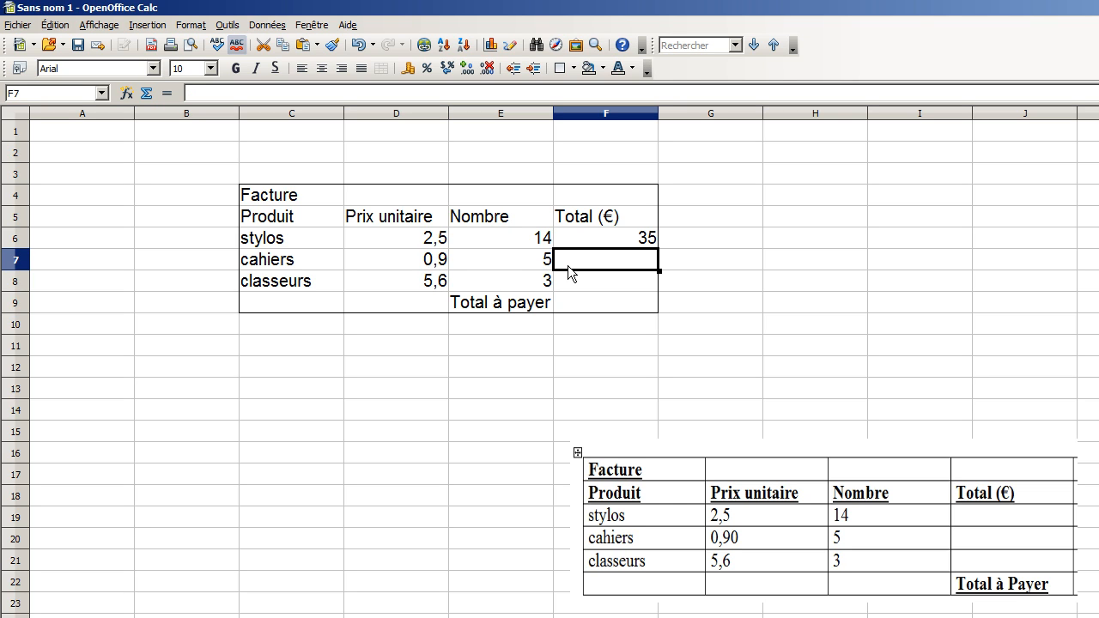
pyautogui.write('=')
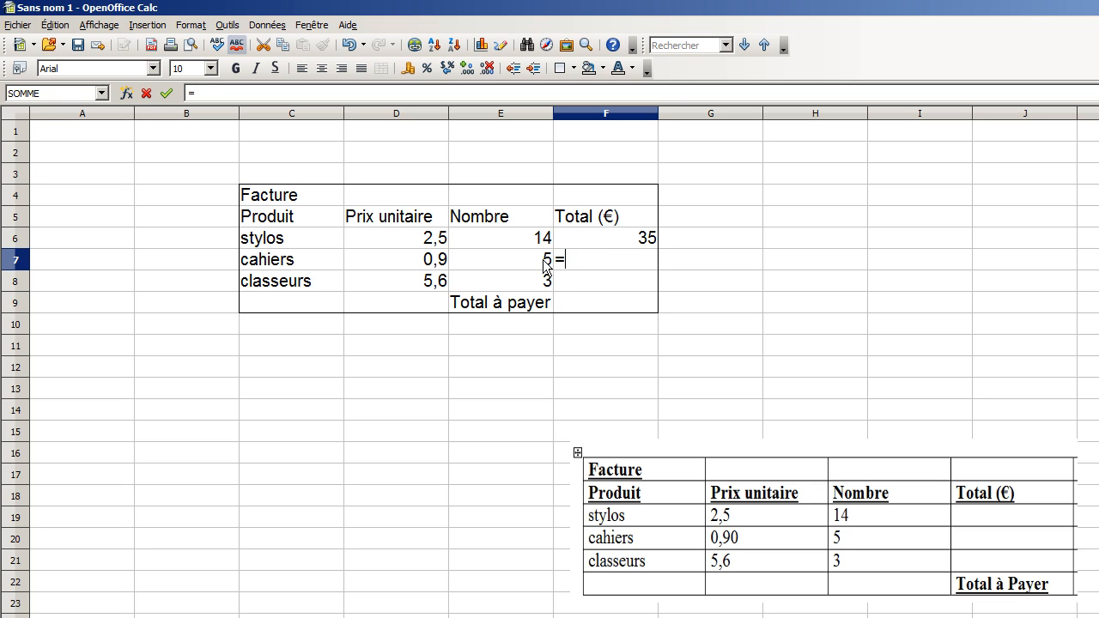
pyautogui.click(544, 266)
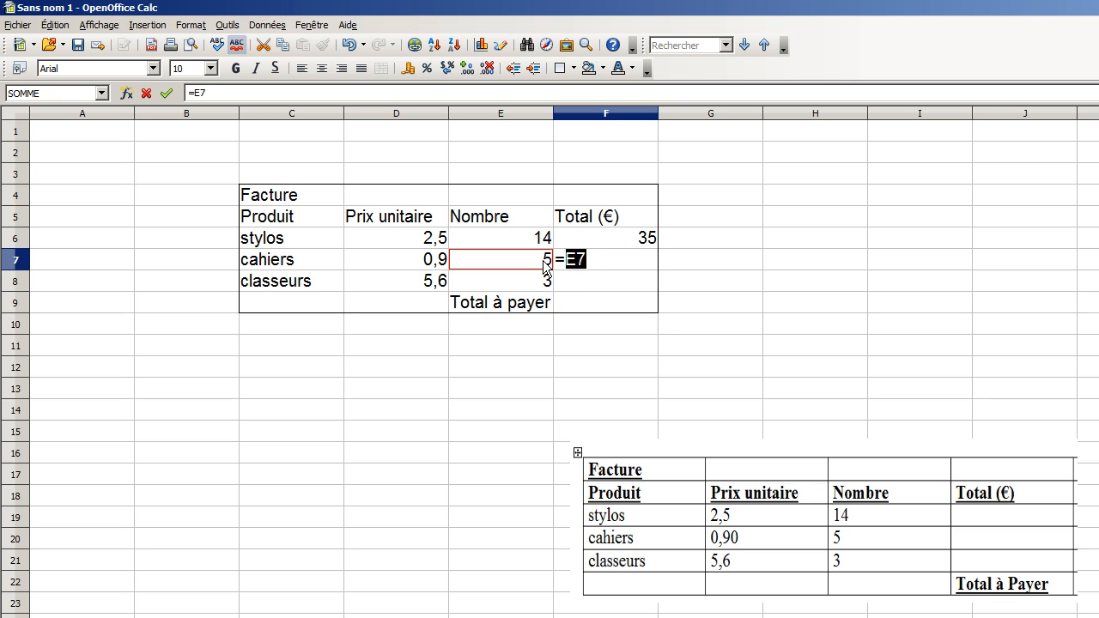
pyautogui.click(592, 266)
pyautogui.write('*')
pyautogui.click(433, 269)
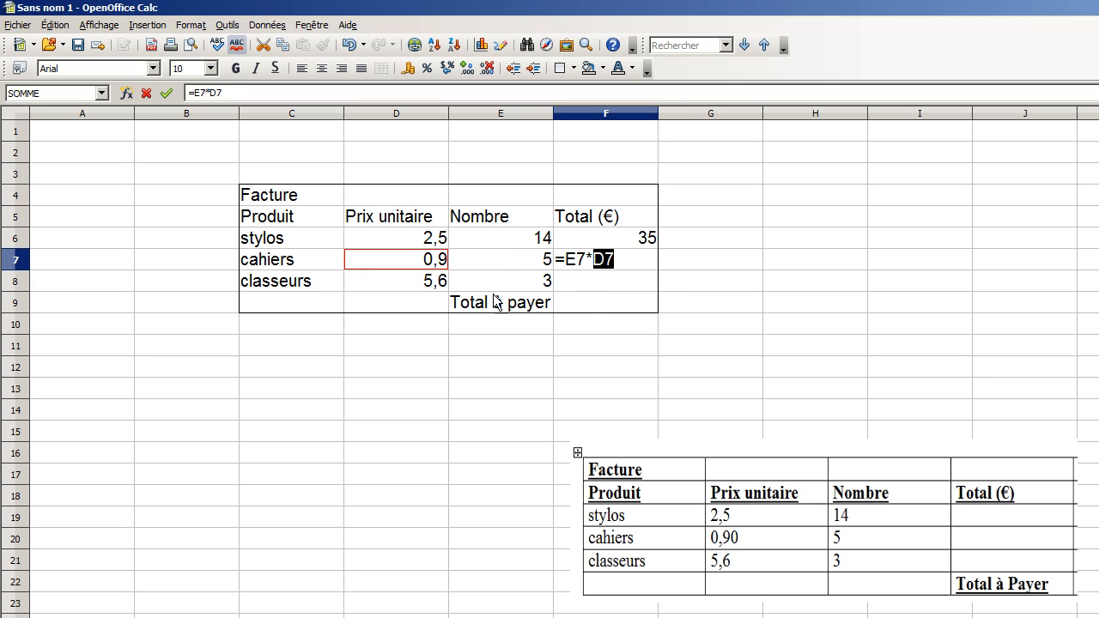
pyautogui.click(576, 280)
pyautogui.click(645, 238)
pyautogui.click(636, 262)
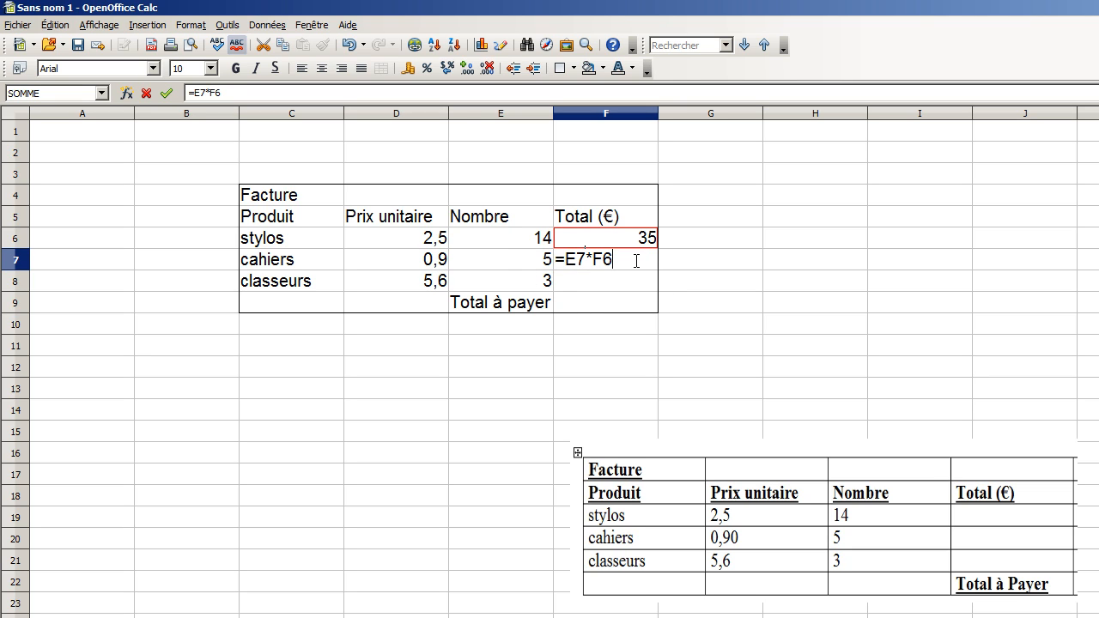
pyautogui.press('Return')
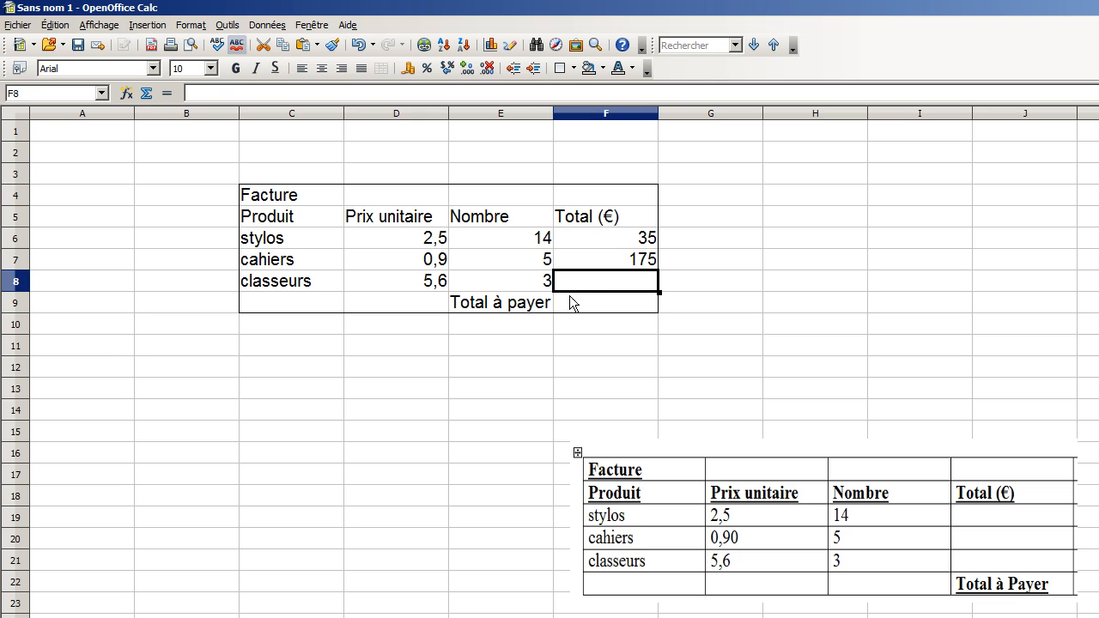
# Step: Correct the cahiers total in cell F7 to the formula =E7*D7, multiplying quantity by unit price
pyautogui.click(617, 260)
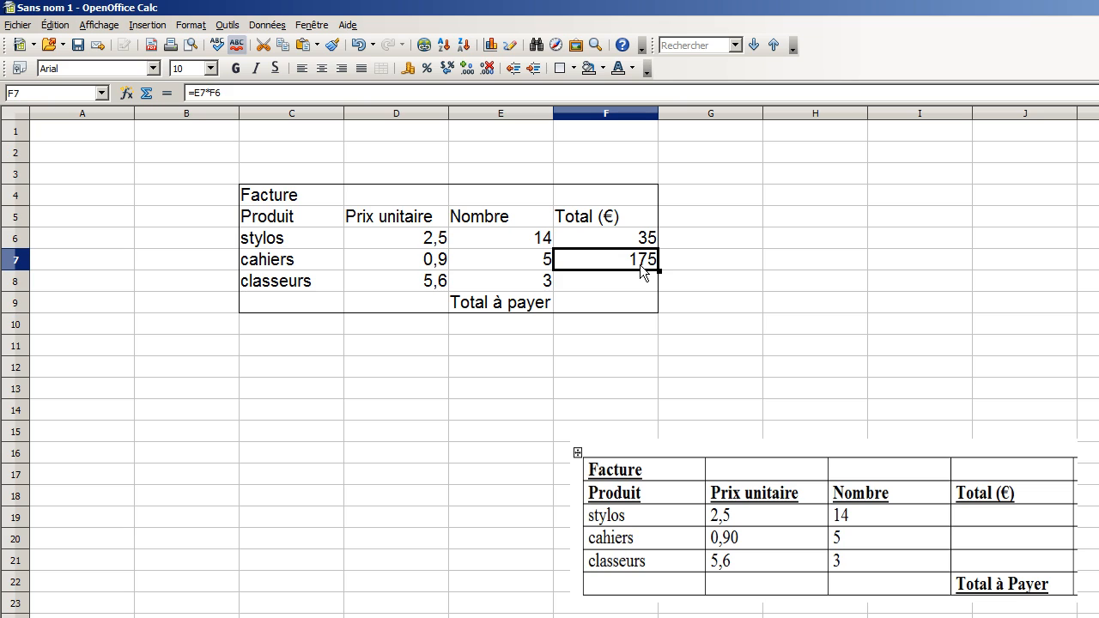
pyautogui.doubleClick(625, 262)
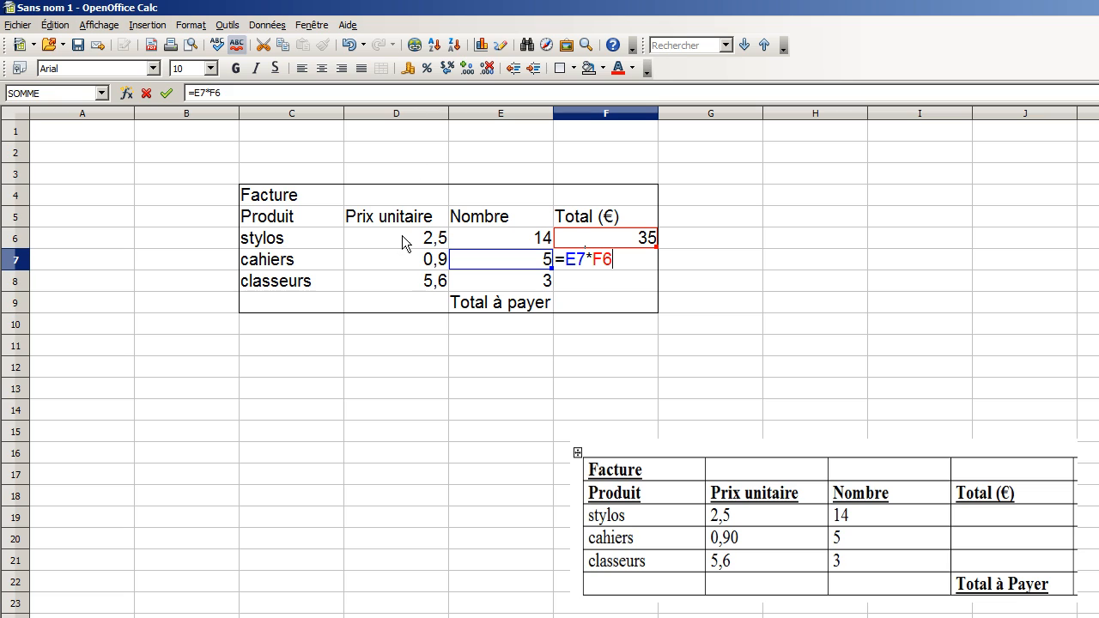
pyautogui.moveTo(625, 262); pyautogui.dragTo(595, 267)
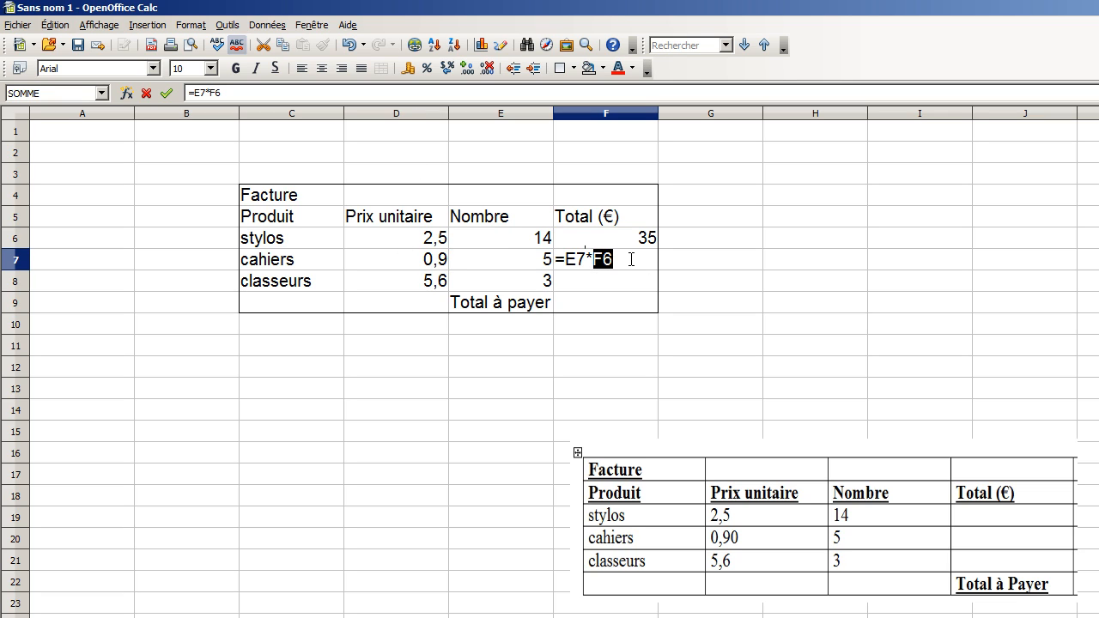
pyautogui.press('BackSpace')
pyautogui.click(401, 261)
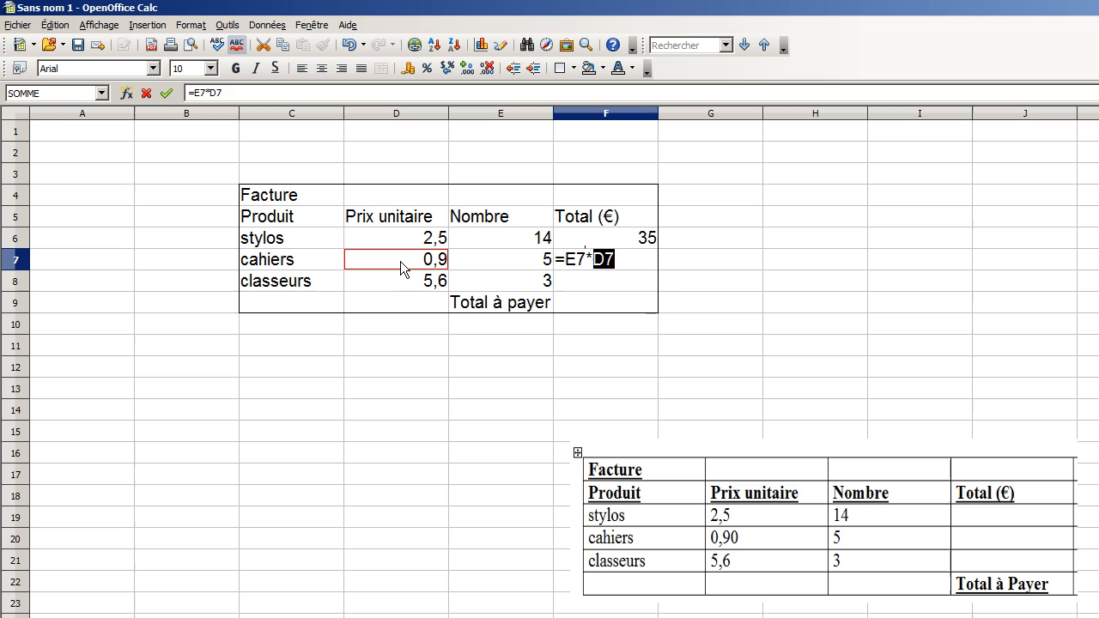
pyautogui.click(634, 262)
pyautogui.press('Return')
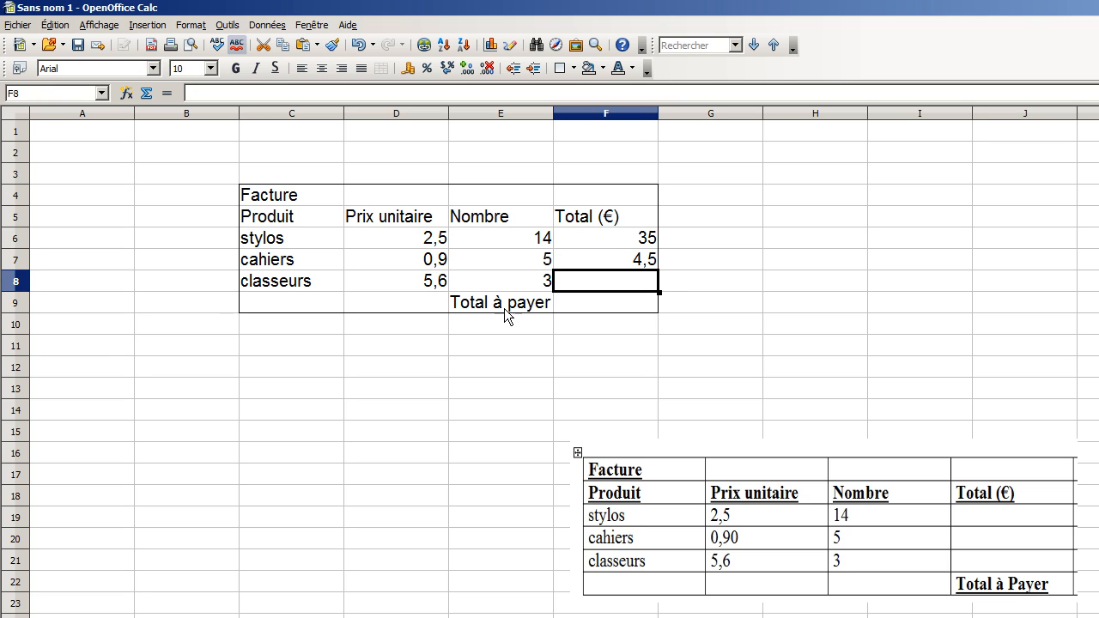
# Step: Enter the formula =E8*D8 in cell F8 to calculate the total for classeurs
pyautogui.click(547, 291)
pyautogui.click(564, 290)
pyautogui.write('=')
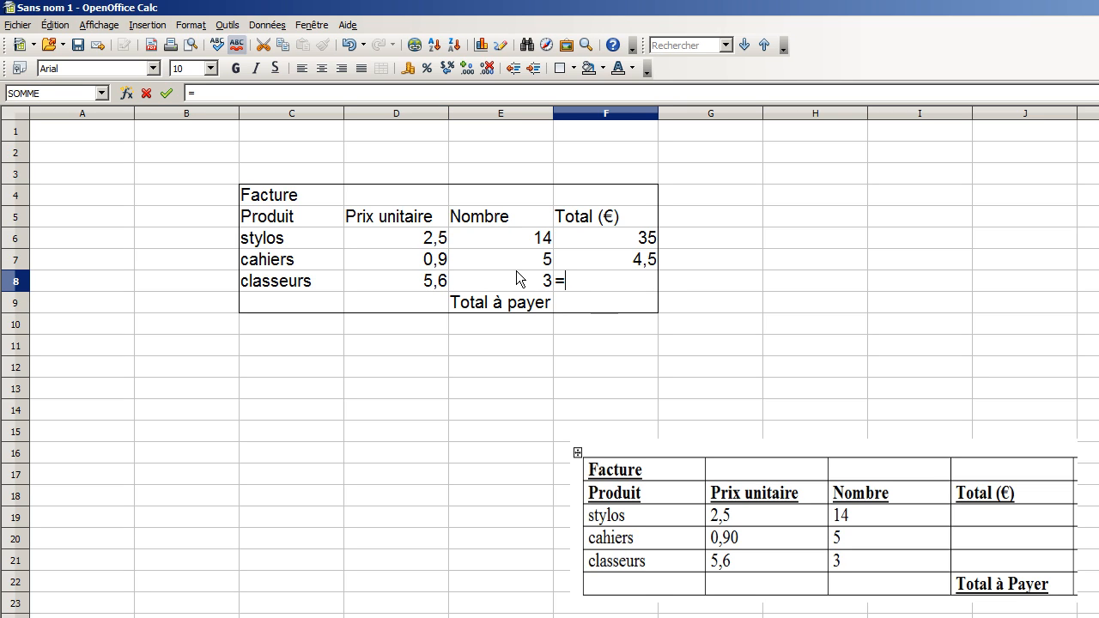
pyautogui.click(522, 279)
pyautogui.click(613, 288)
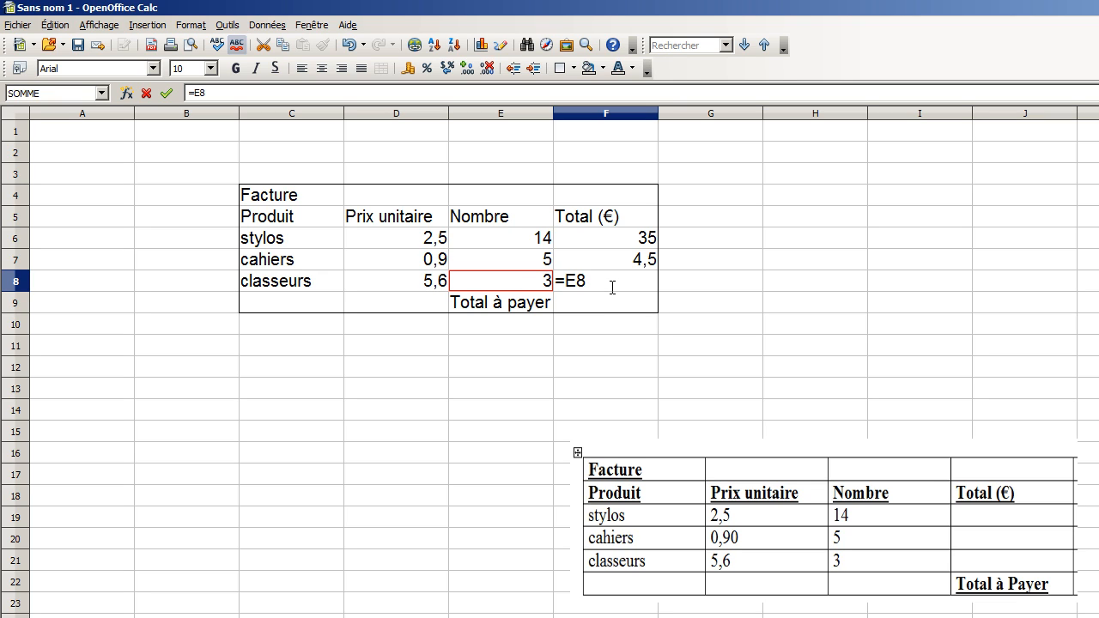
pyautogui.write('*')
pyautogui.click(432, 286)
pyautogui.click(640, 286)
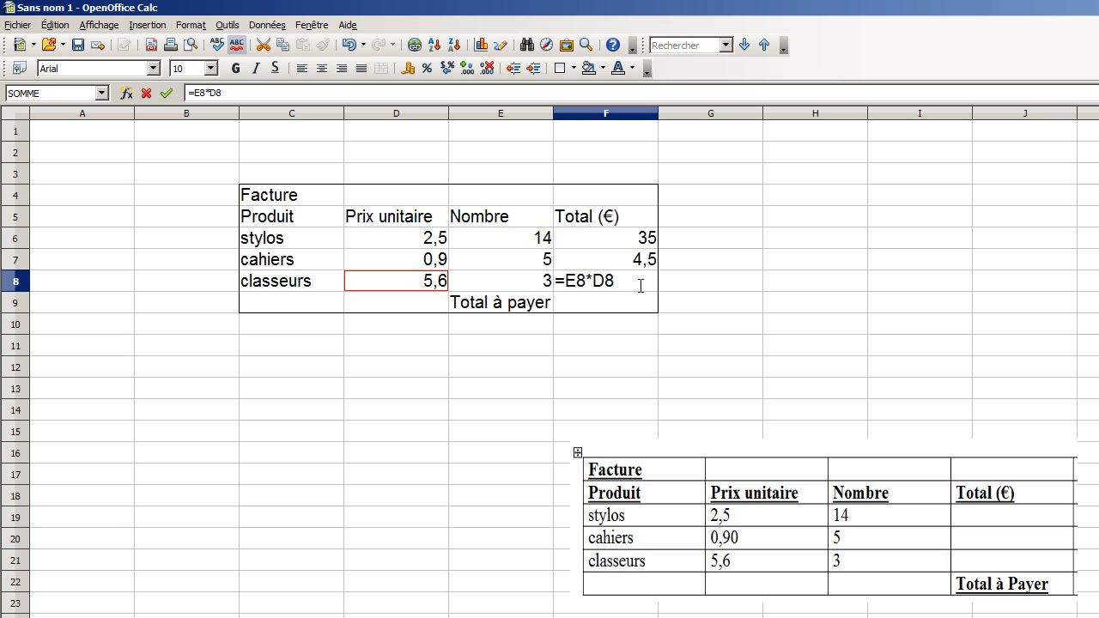
pyautogui.press('Return')
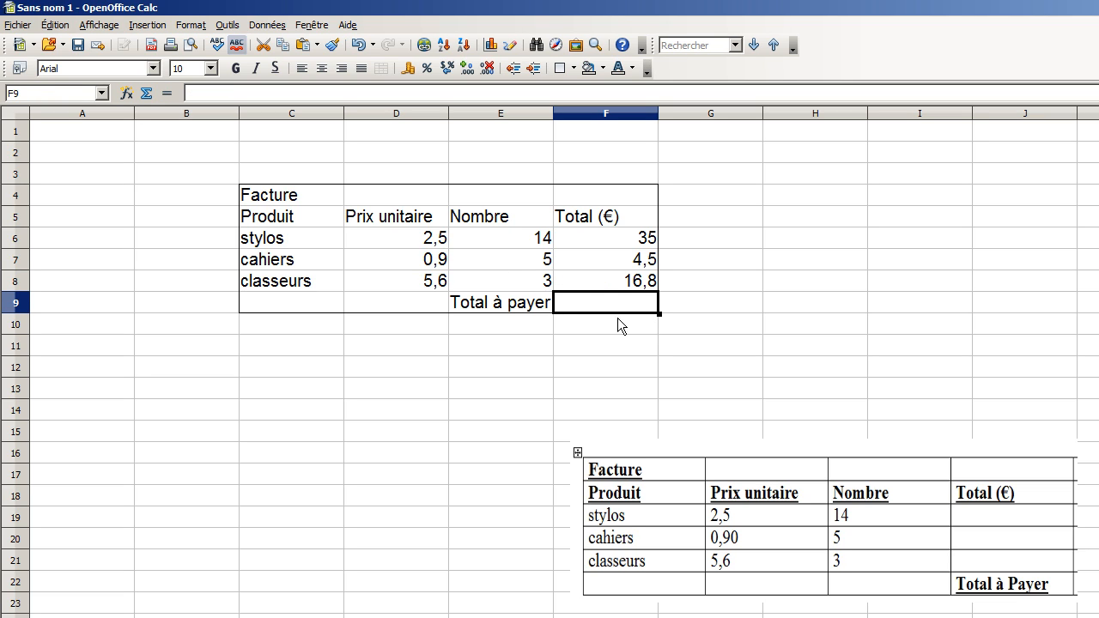
# Step: Start a formula in cell F9 with the function wizard and choose the SOMME function
pyautogui.write('=')
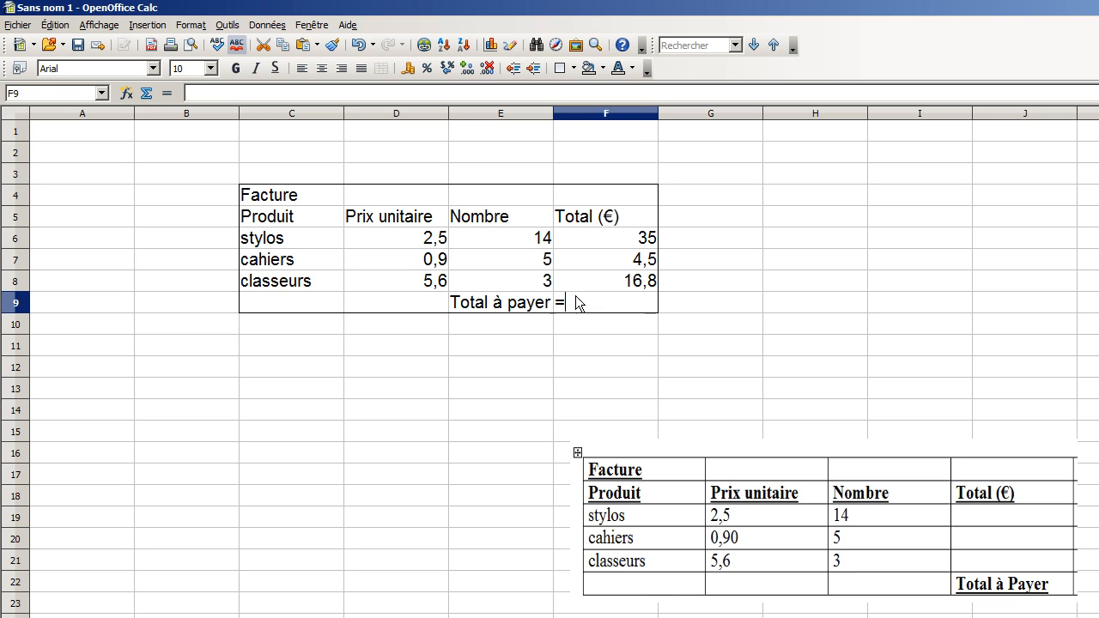
pyautogui.click(128, 93)
pyautogui.moveTo(791, 199); pyautogui.dragTo(499, 168)
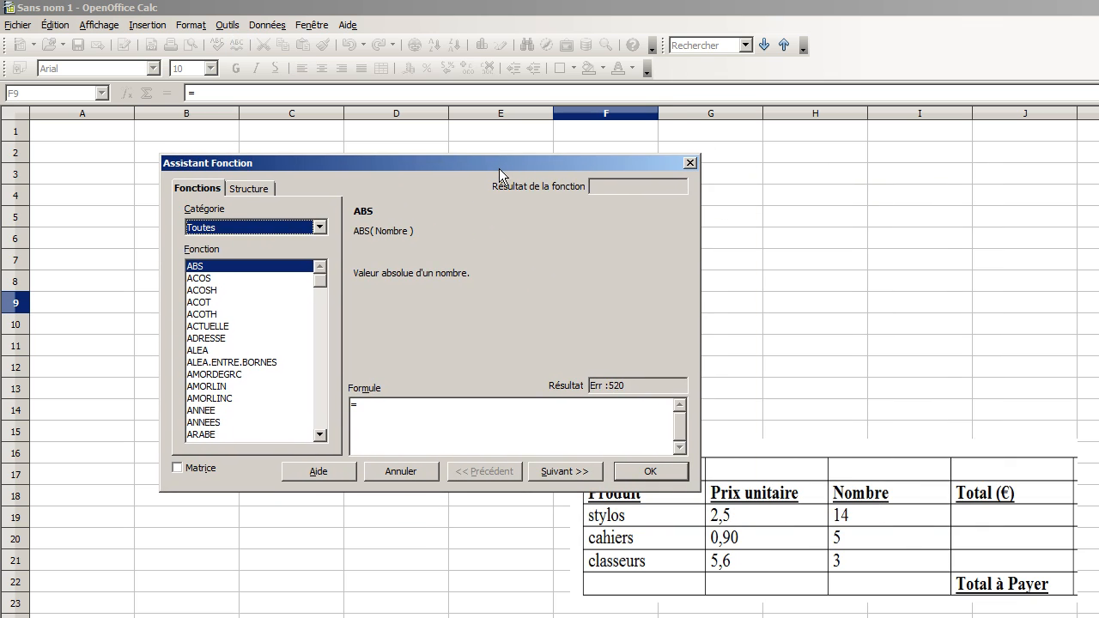
pyautogui.moveTo(321, 292); pyautogui.dragTo(323, 410)
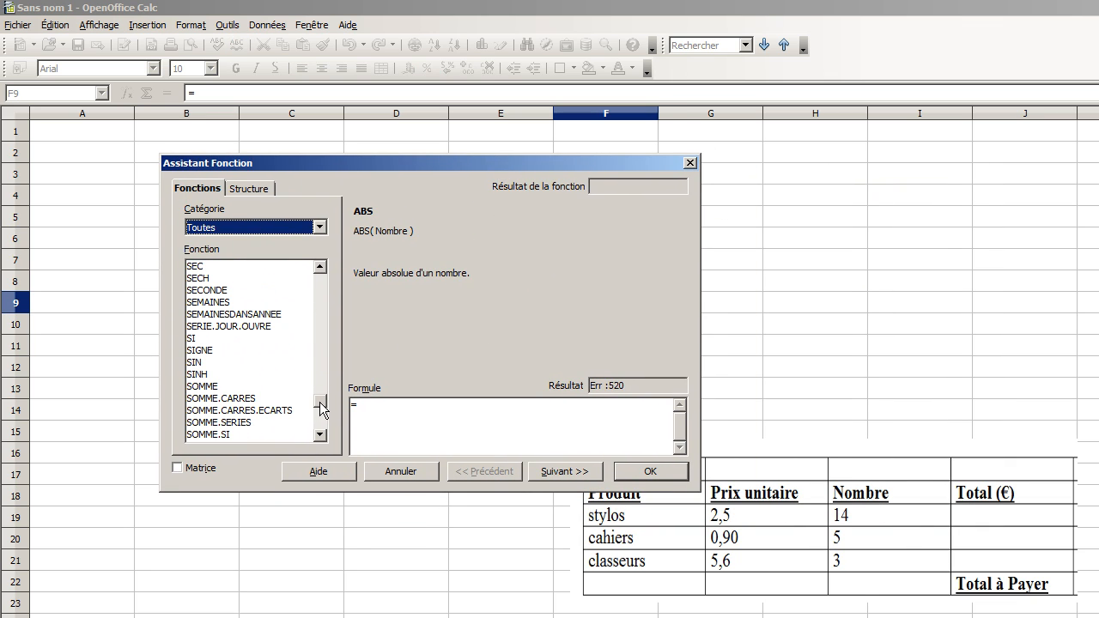
pyautogui.click(201, 387)
pyautogui.click(579, 478)
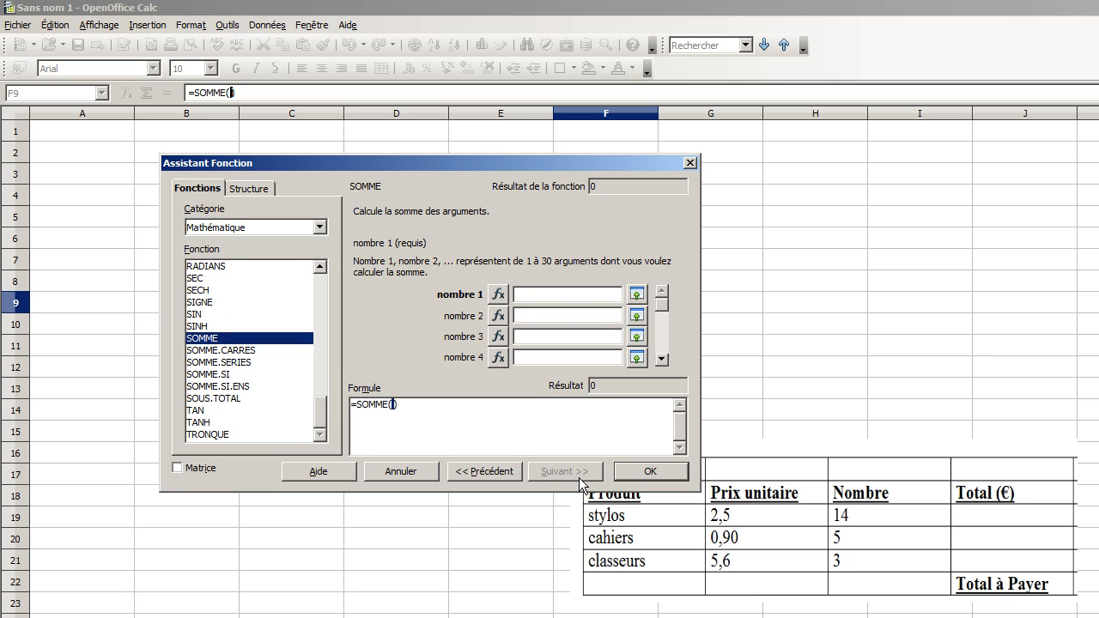
# Step: Set the range F6:F8 as the first SOMME argument and confirm the formula for the total to pay
pyautogui.click(637, 294)
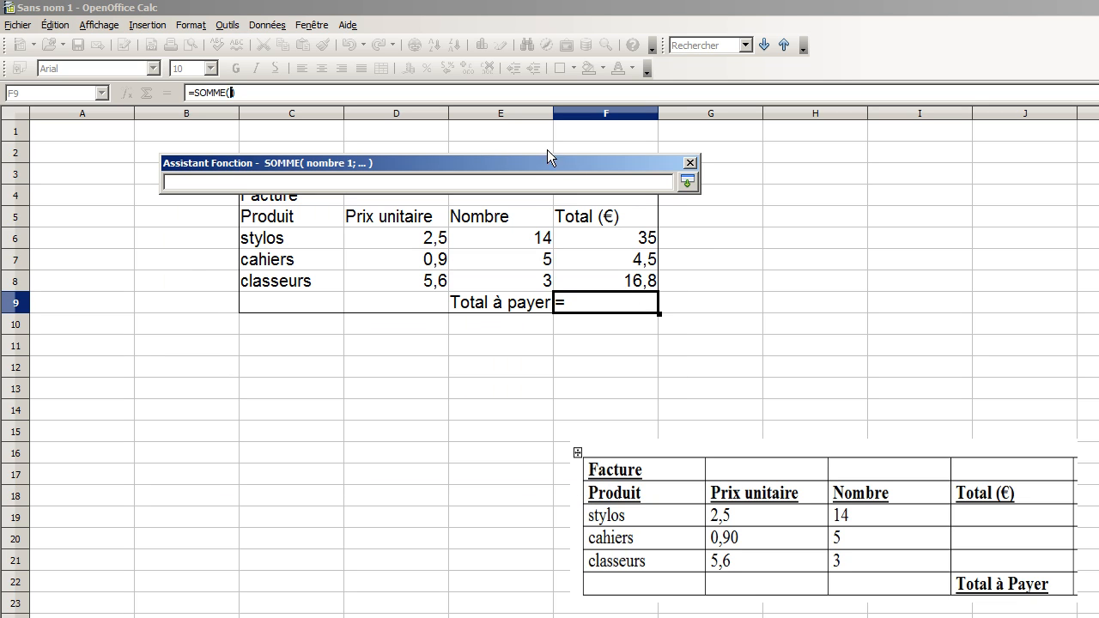
pyautogui.moveTo(552, 161); pyautogui.dragTo(820, 362)
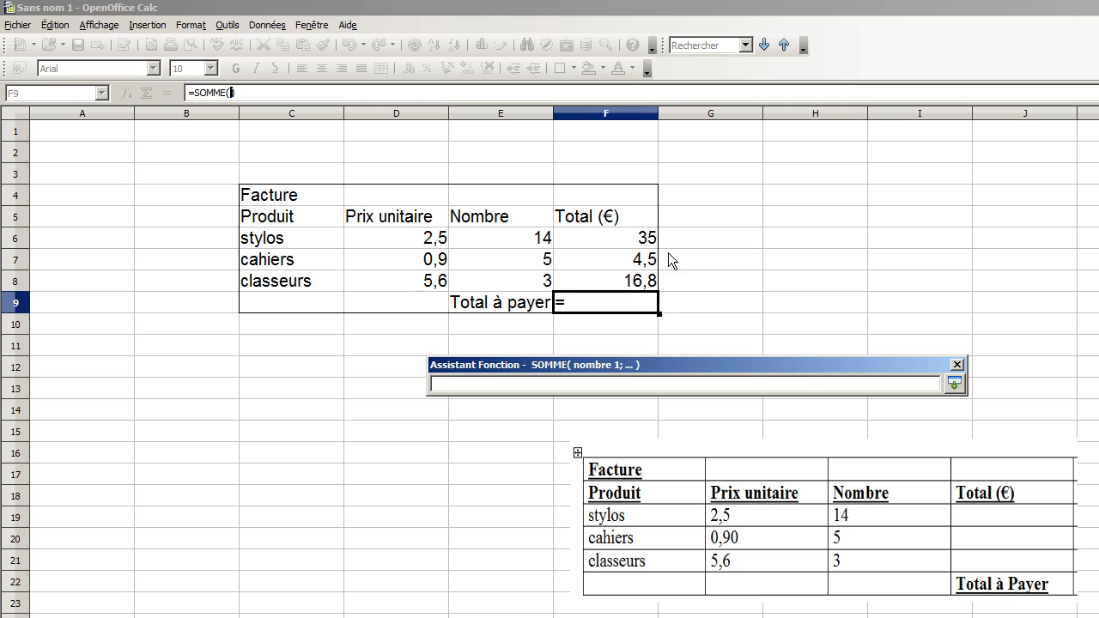
pyautogui.click(614, 240)
pyautogui.keyDown('shift'); pyautogui.click(643, 284); pyautogui.keyUp('shift')
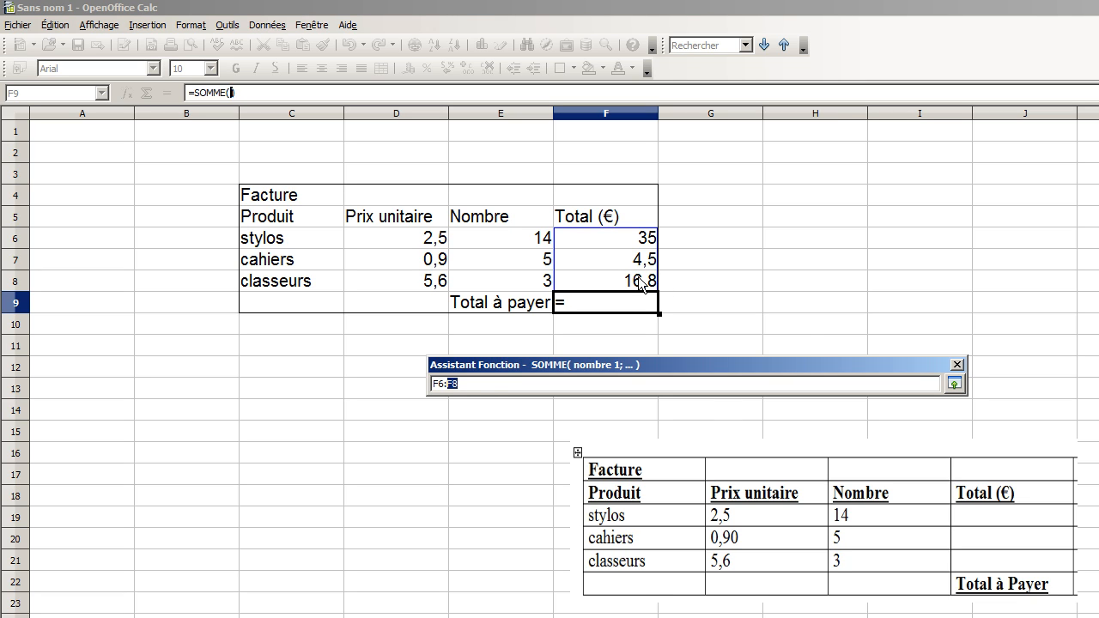
pyautogui.click(494, 380)
pyautogui.press('Return')
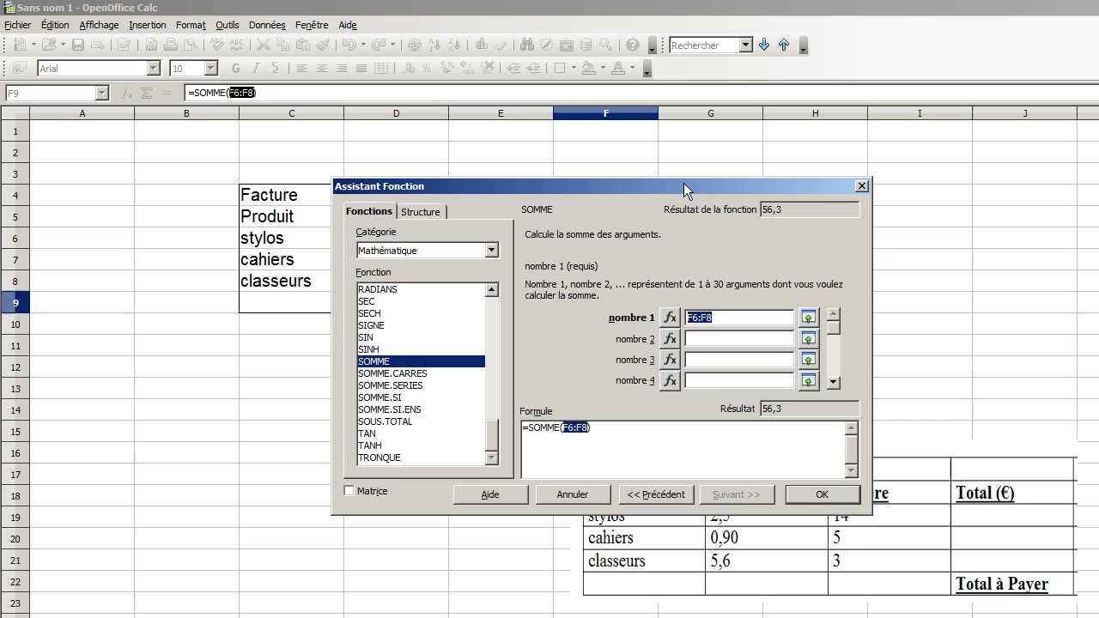
pyautogui.click(824, 494)
pyautogui.click(628, 323)
pyautogui.click(632, 340)
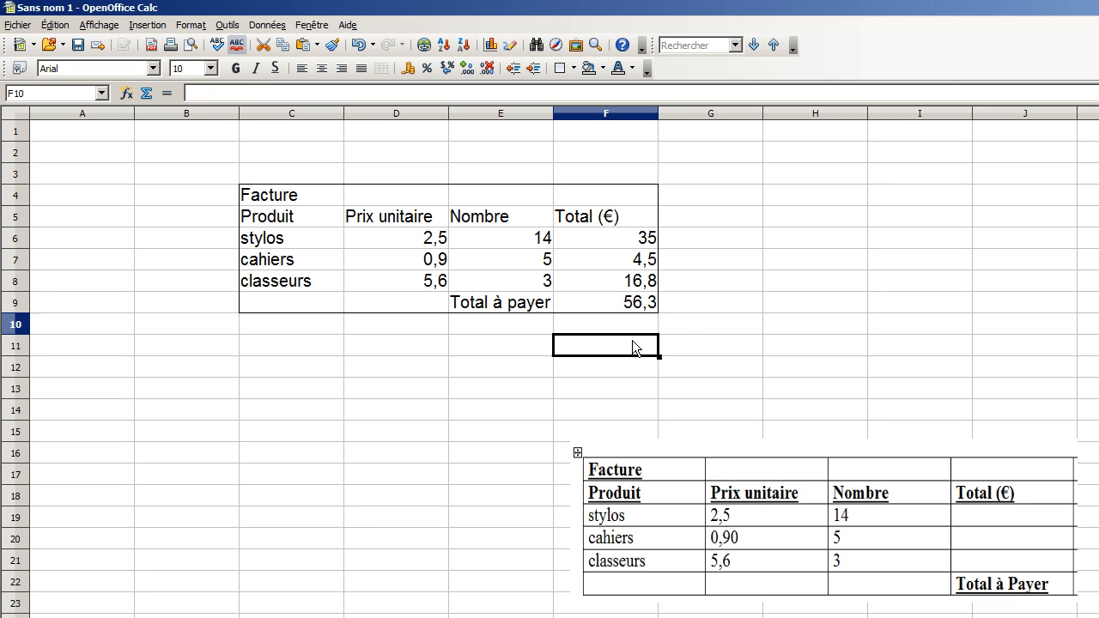
# Step: Change the unit price of stylos in cell D6 to 3,4 to test that the totals recalculate
pyautogui.click(617, 299)
pyautogui.click(620, 245)
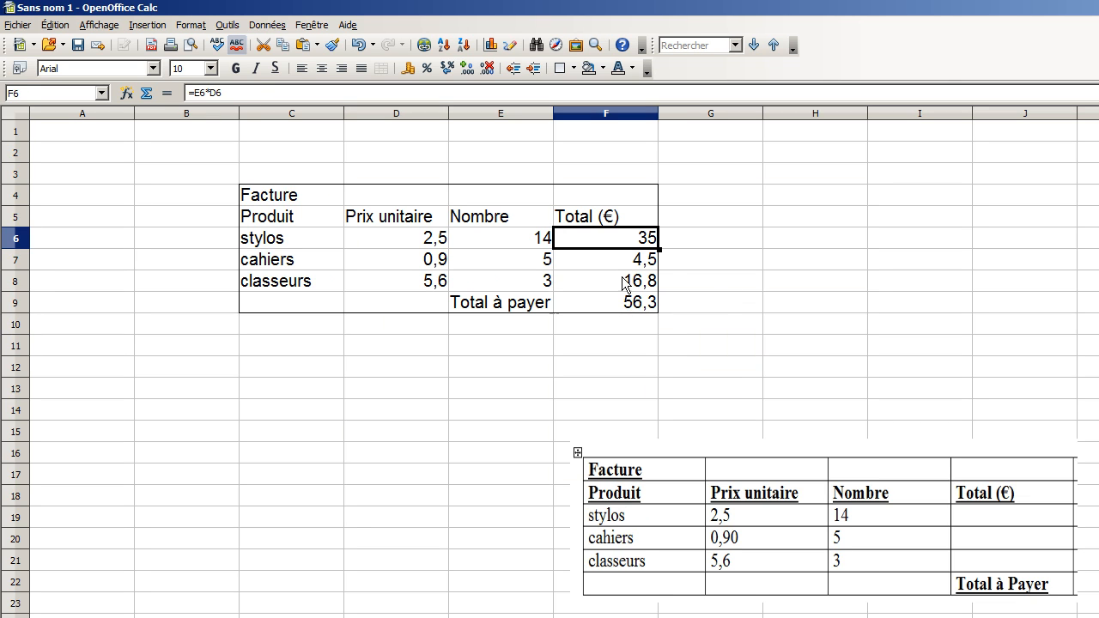
pyautogui.click(627, 301)
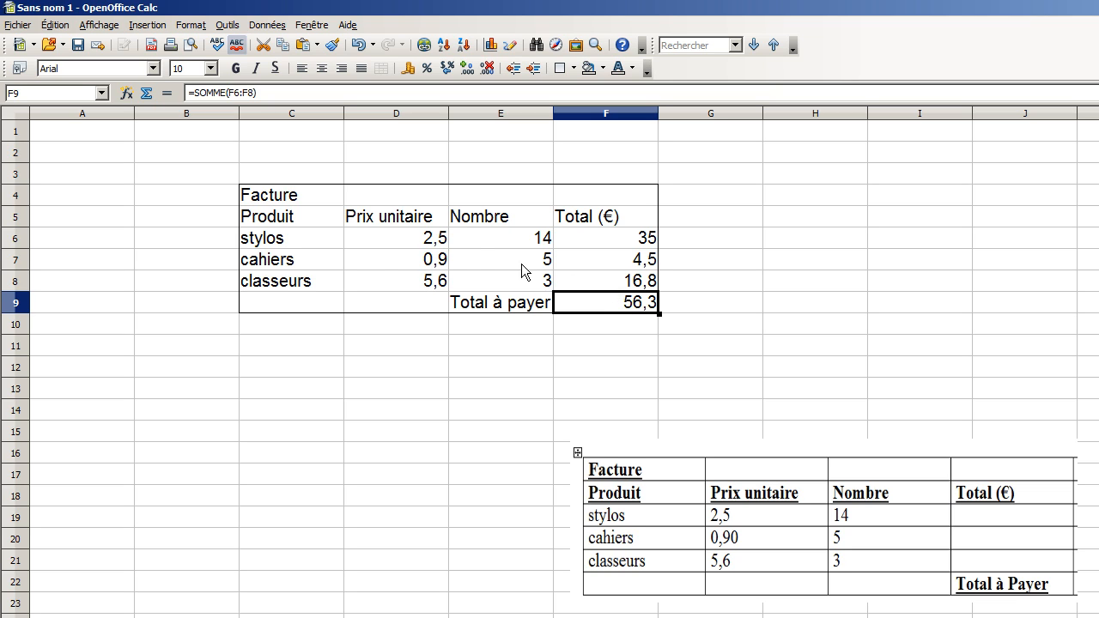
pyautogui.click(401, 242)
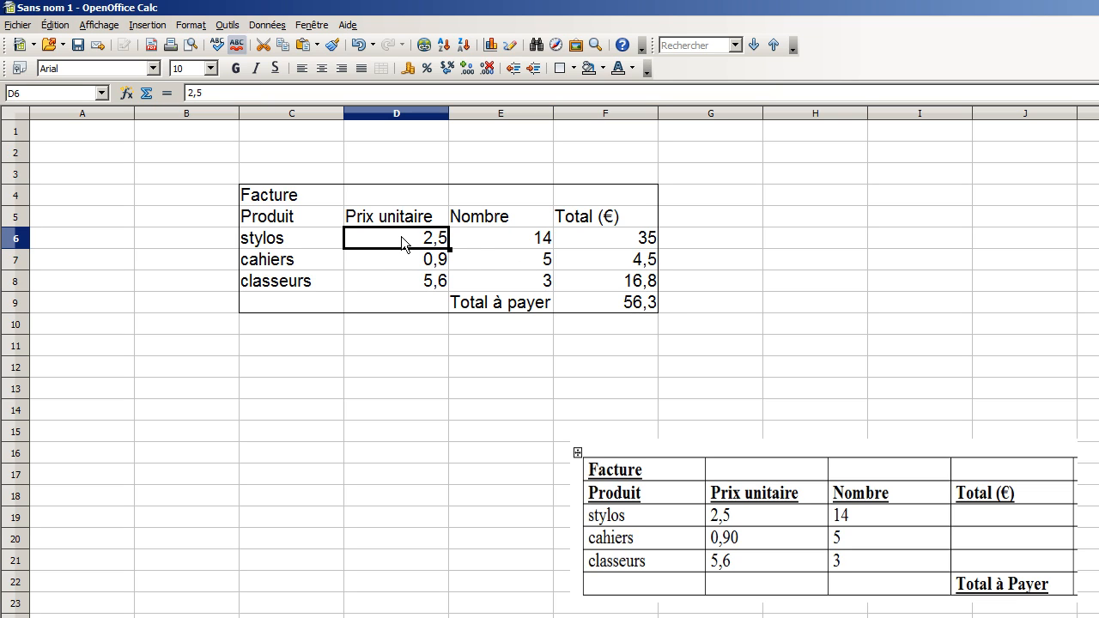
pyautogui.doubleClick(402, 240)
pyautogui.moveTo(422, 239); pyautogui.dragTo(450, 239)
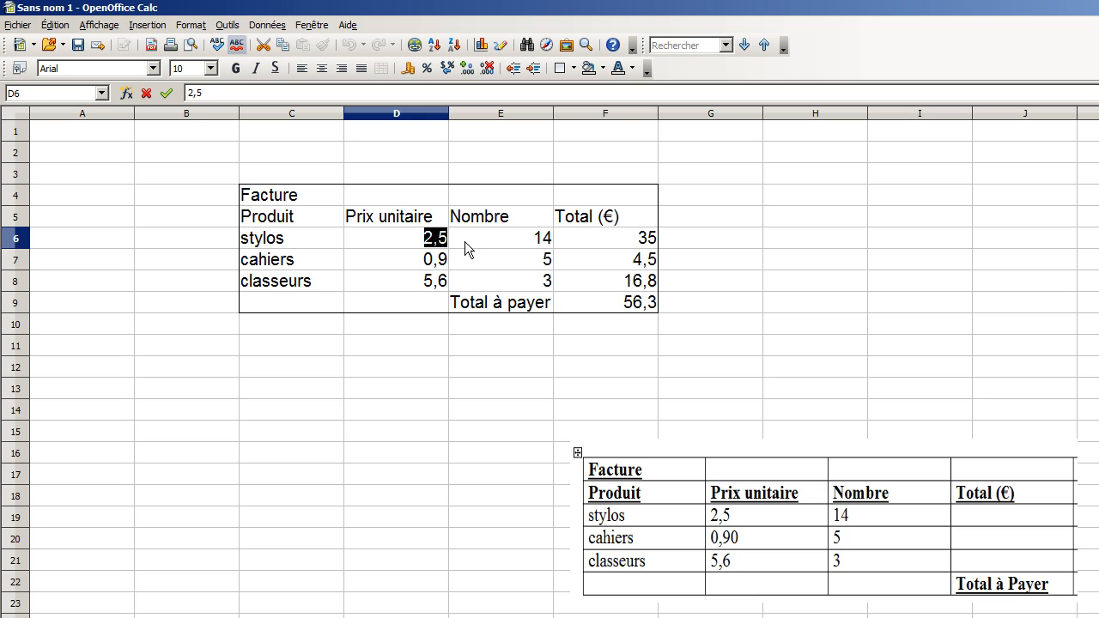
pyautogui.write('3,4')
pyautogui.press('Return')
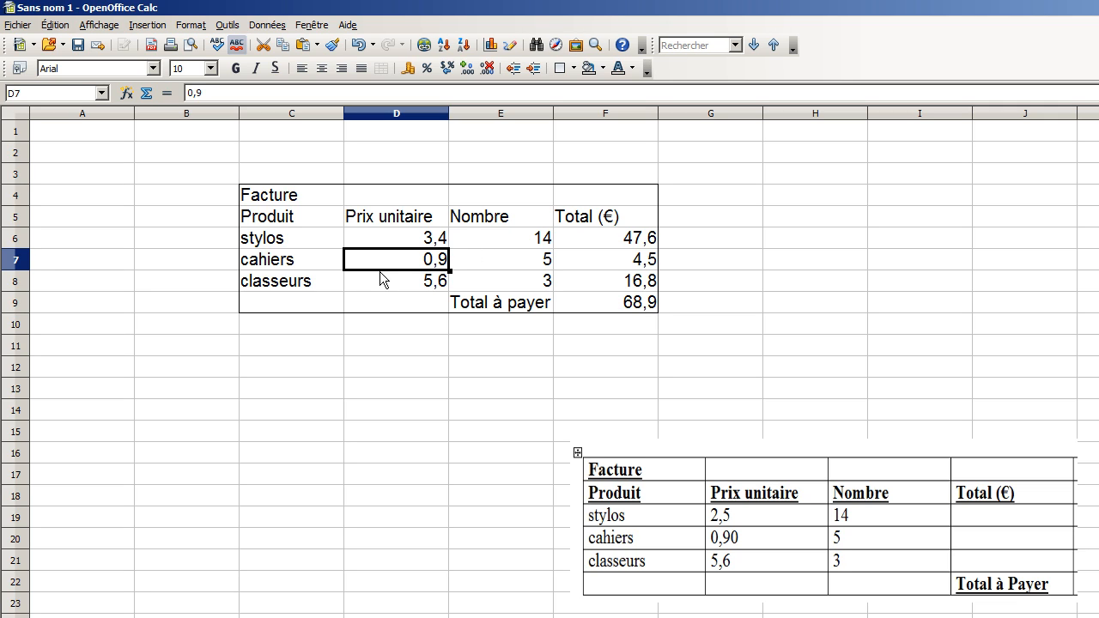
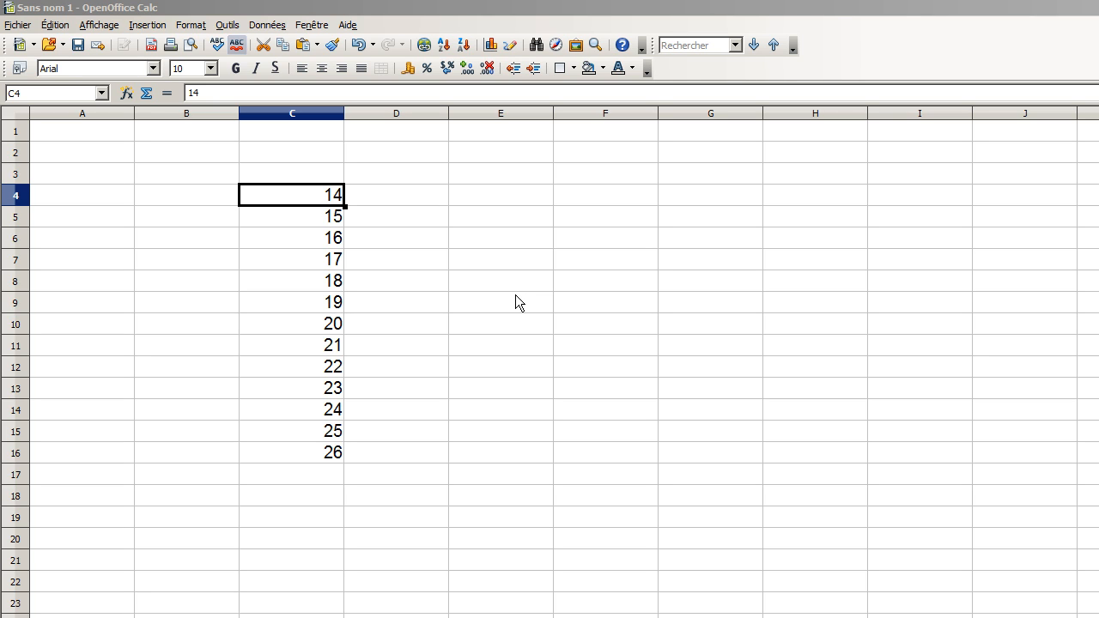
# Step: Enter the header x in cell C3 and the header f(x) = 5x²+2 in cell F3
pyautogui.click(330, 177)
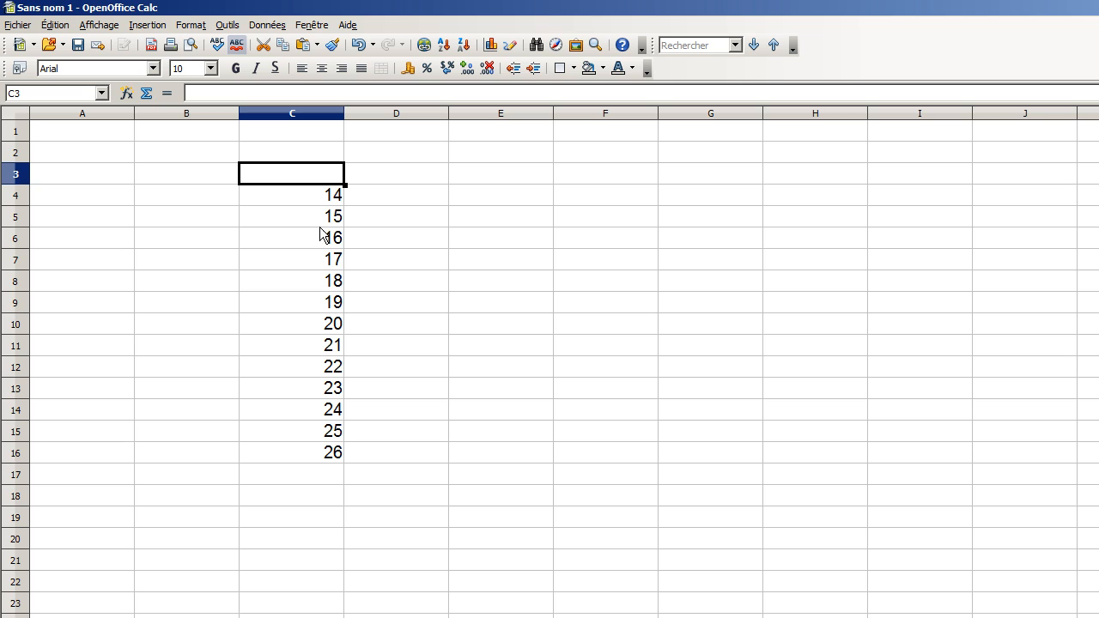
pyautogui.write('x')
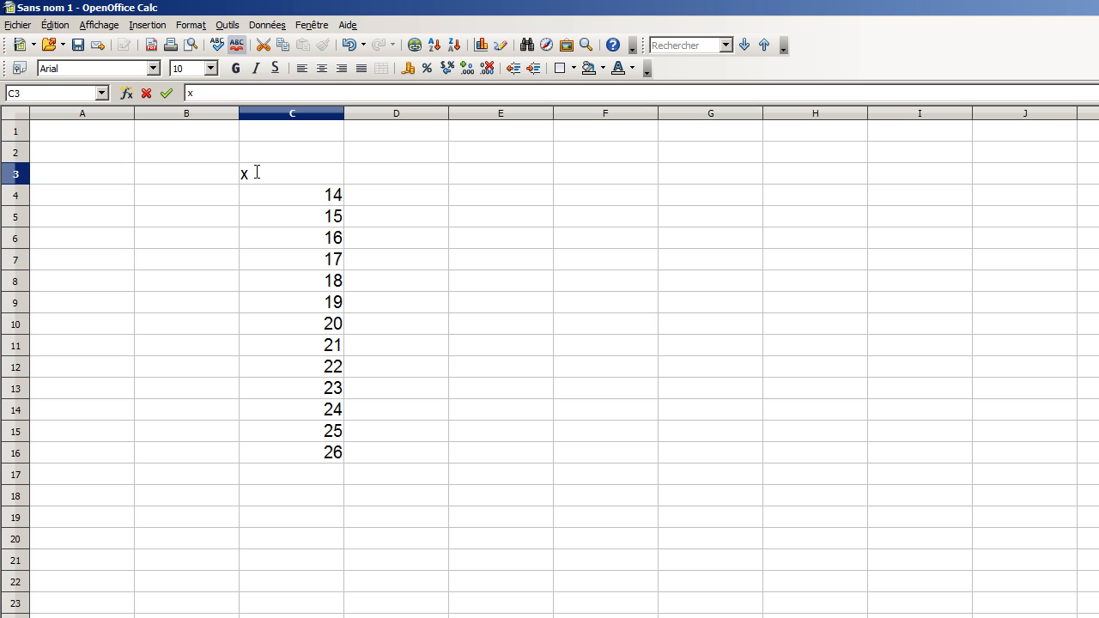
pyautogui.click(594, 171)
pyautogui.write('f(')
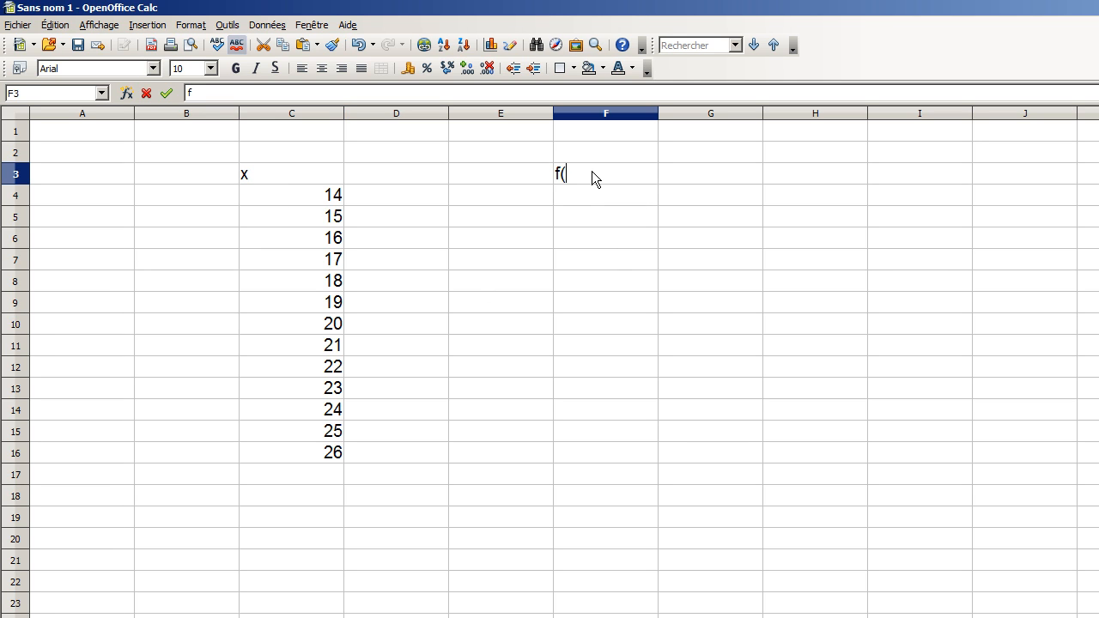
pyautogui.write('x')
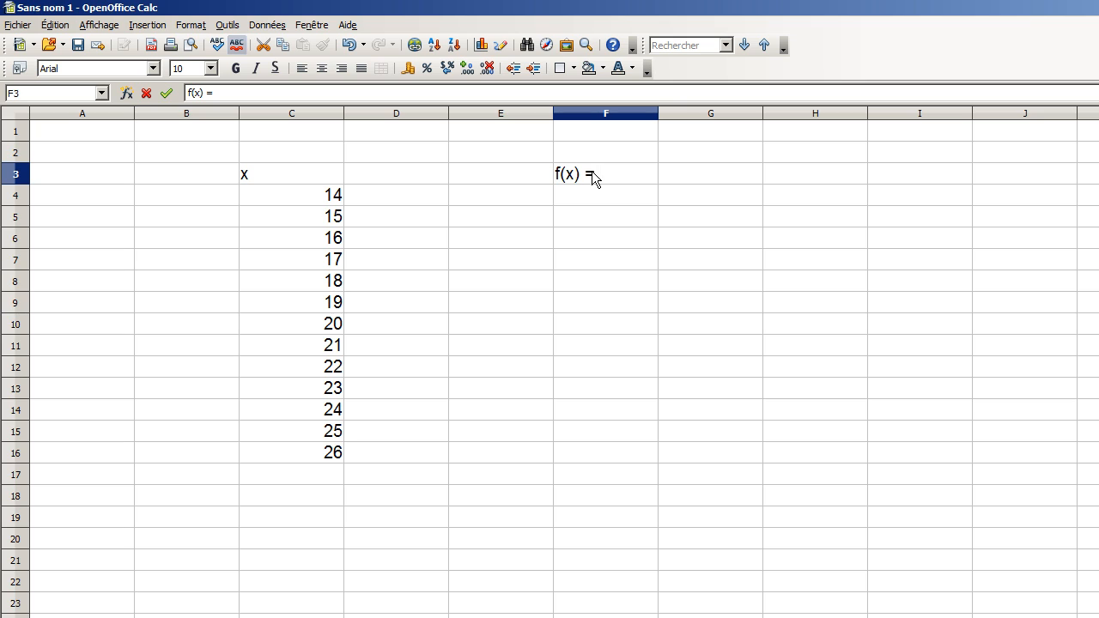
pyautogui.write(') = 5x²+2')
pyautogui.click(612, 198)
pyautogui.click(616, 176)
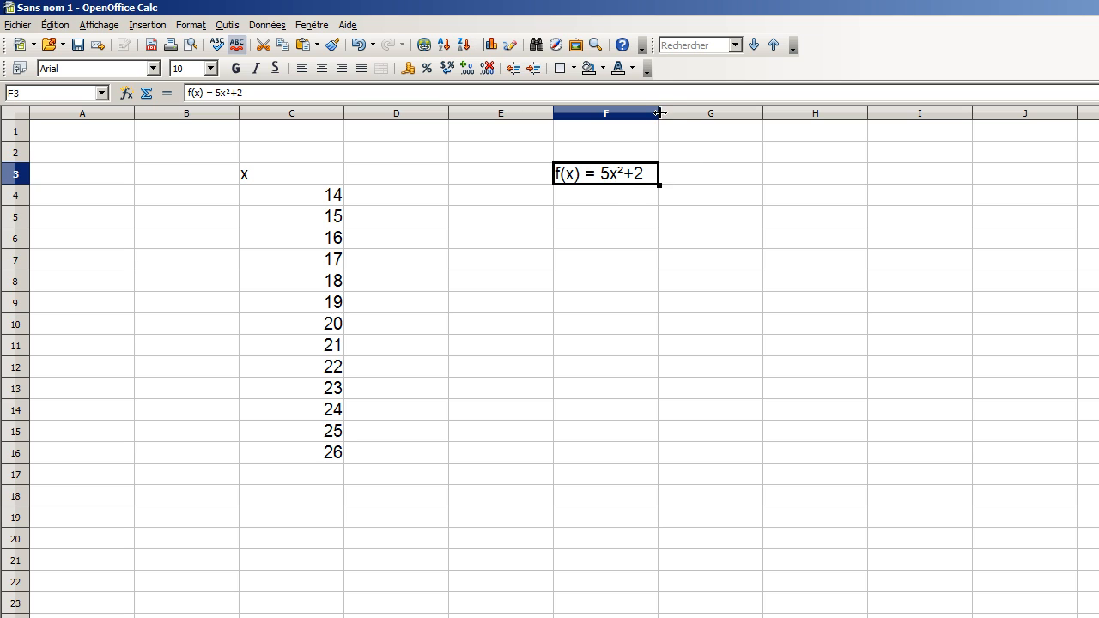
# Step: Center the x header in cell C3 and the values in C4:C16 horizontally
pyautogui.click(256, 174)
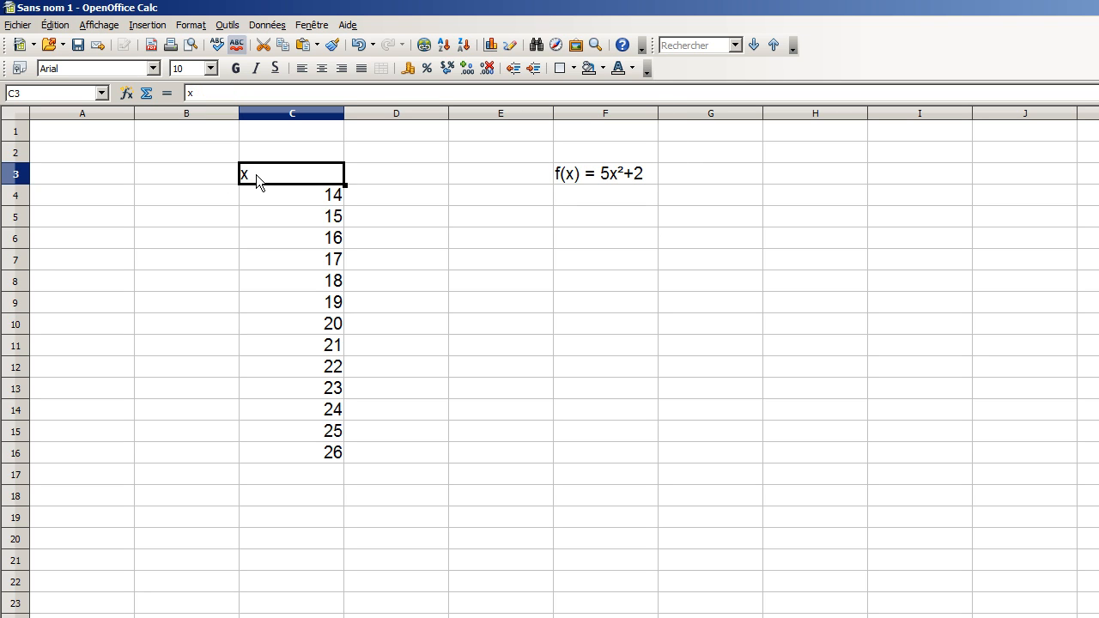
pyautogui.click(323, 71)
pyautogui.click(346, 216)
pyautogui.moveTo(327, 200); pyautogui.dragTo(318, 456)
pyautogui.click(322, 68)
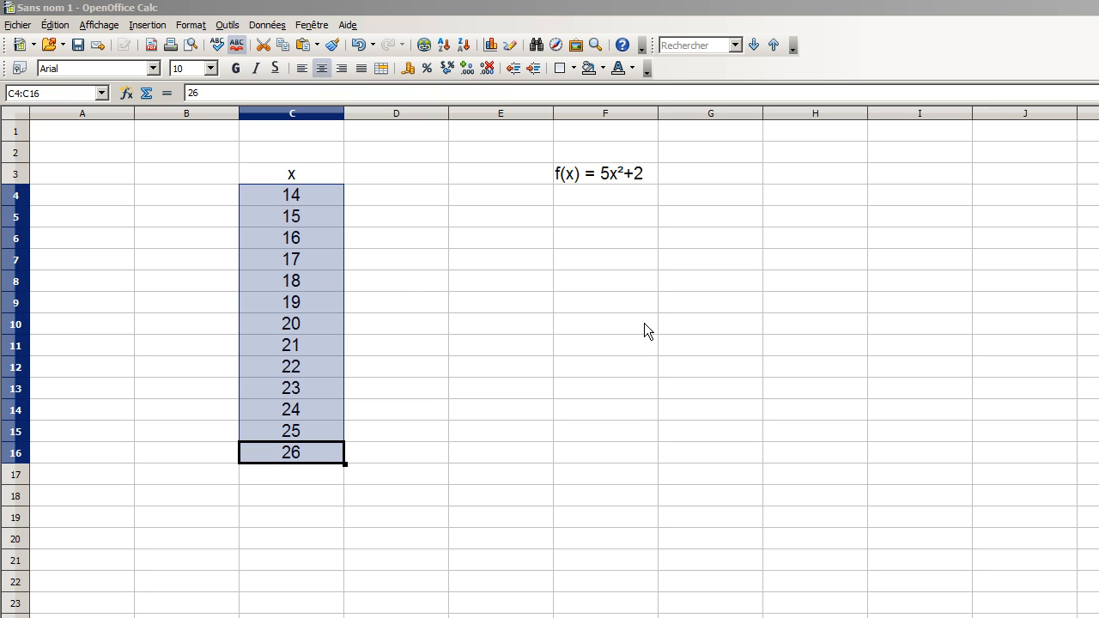
# Step: Examine how each x value in column C pairs with the f(x) cell on the same row in column F
pyautogui.click(600, 180)
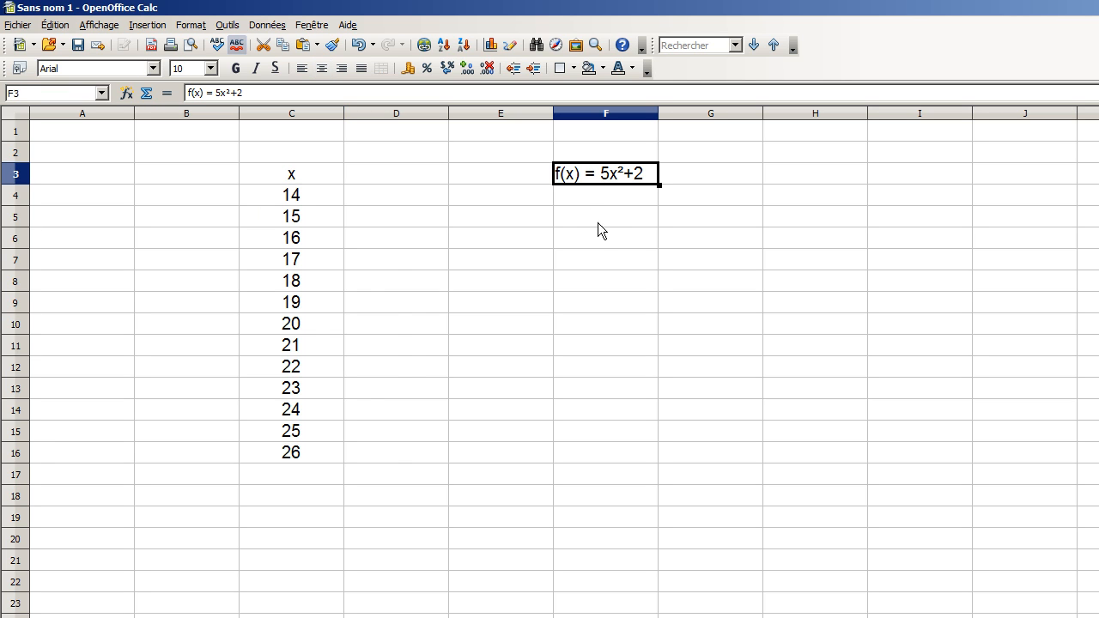
pyautogui.click(600, 190)
pyautogui.click(457, 195)
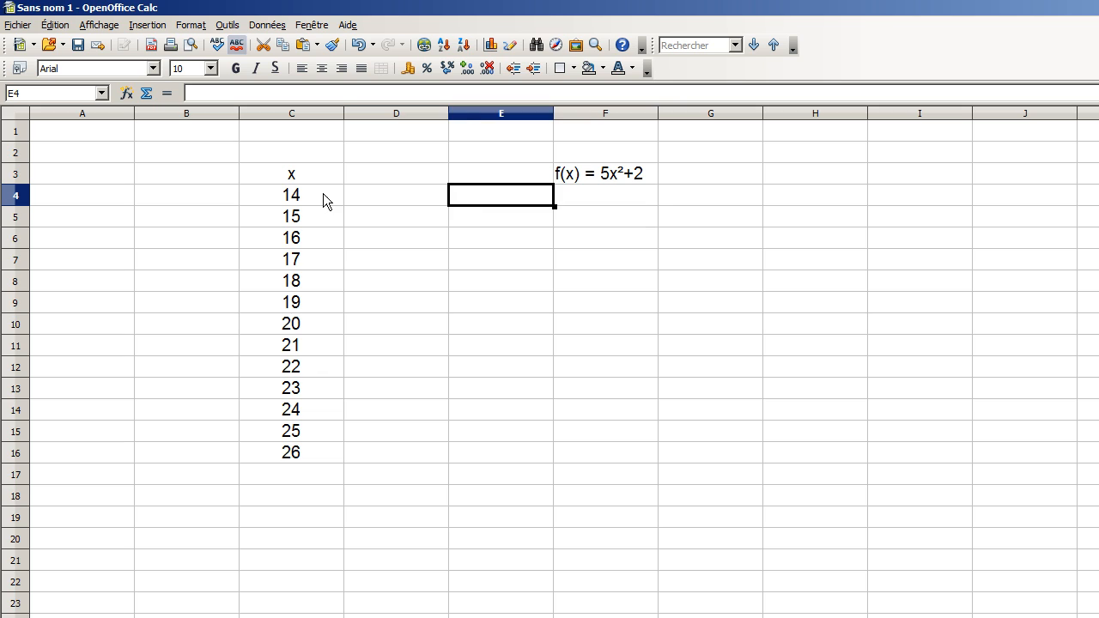
pyautogui.click(322, 193)
pyautogui.click(585, 199)
pyautogui.click(581, 219)
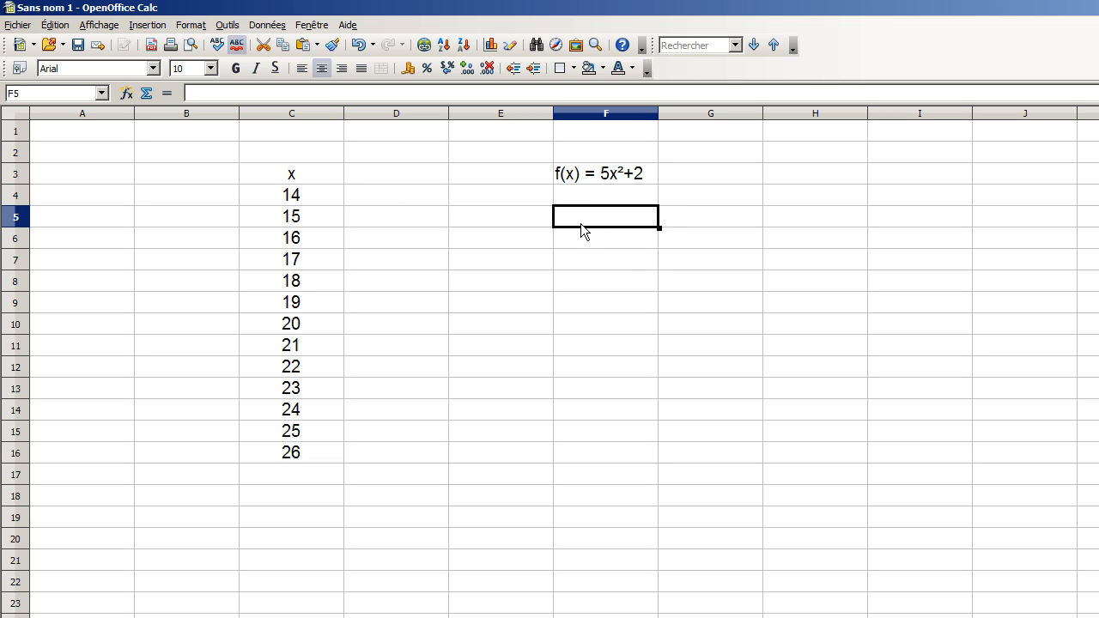
pyautogui.click(582, 239)
pyautogui.click(587, 260)
pyautogui.click(596, 288)
pyautogui.click(600, 323)
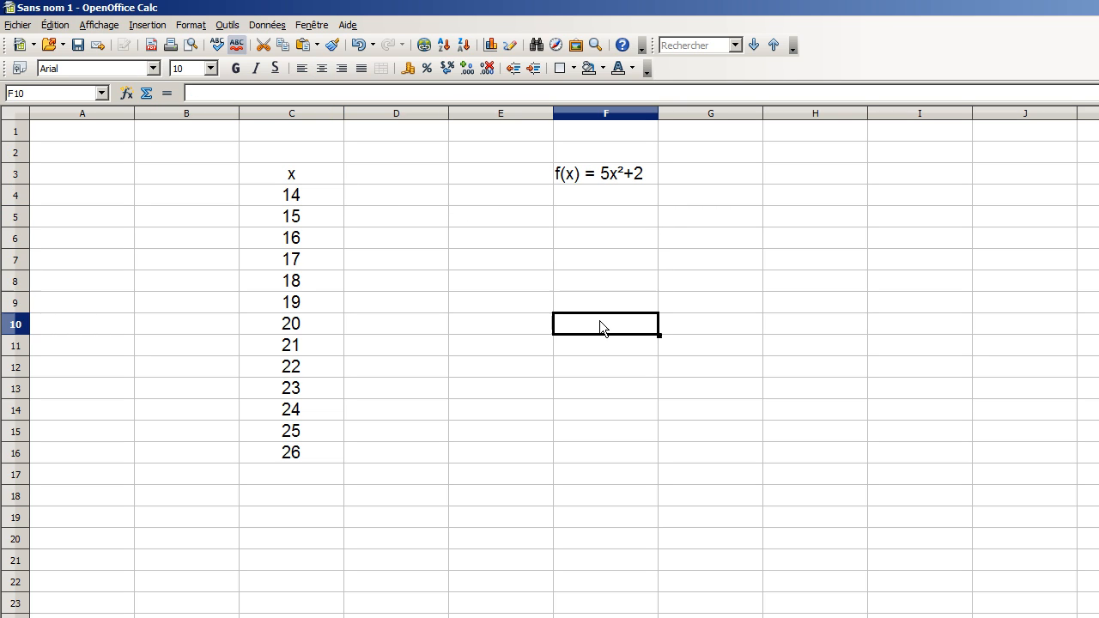
pyautogui.click(288, 205)
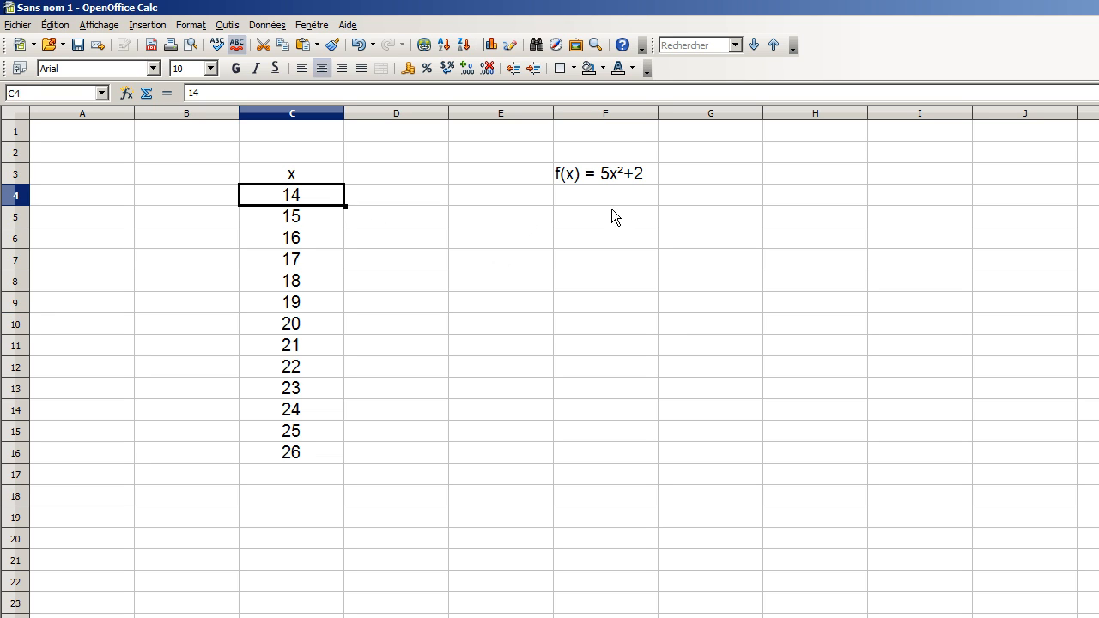
pyautogui.click(611, 203)
pyautogui.click(283, 217)
pyautogui.click(613, 223)
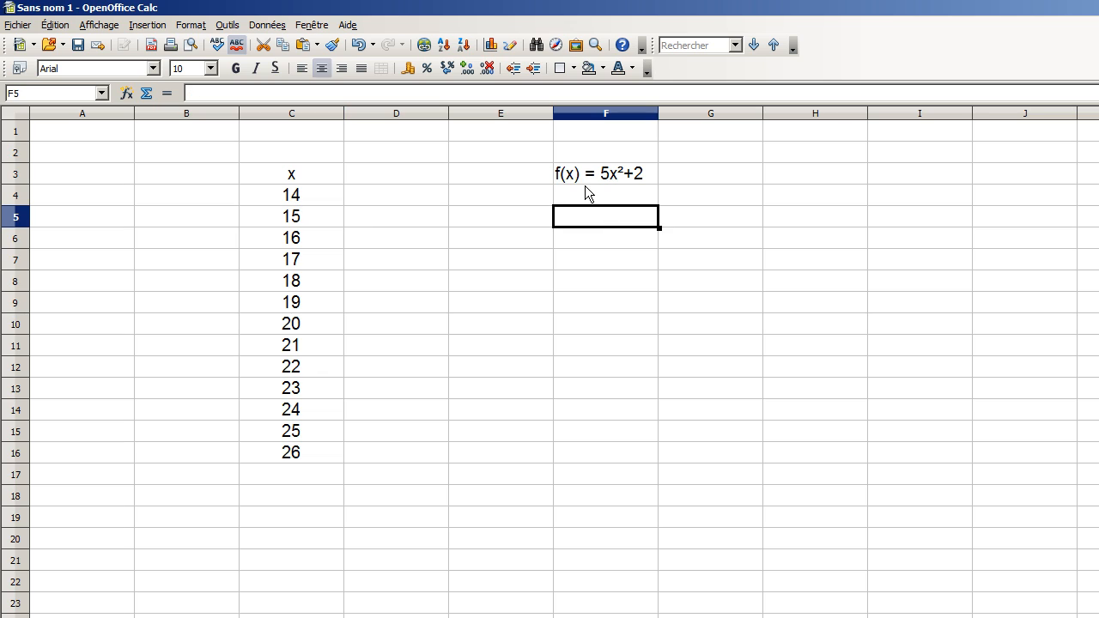
# Step: Enter the formula =5*C4*C4+2 in cell F4 to calculate f(x) for the first x value
pyautogui.click(586, 187)
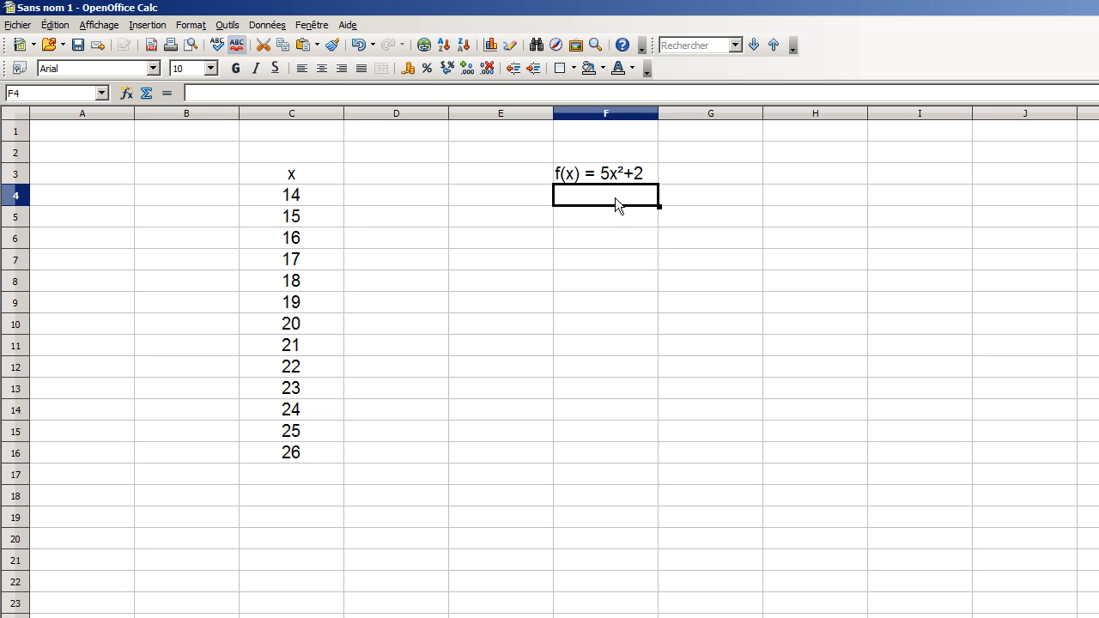
pyautogui.doubleClick(615, 195)
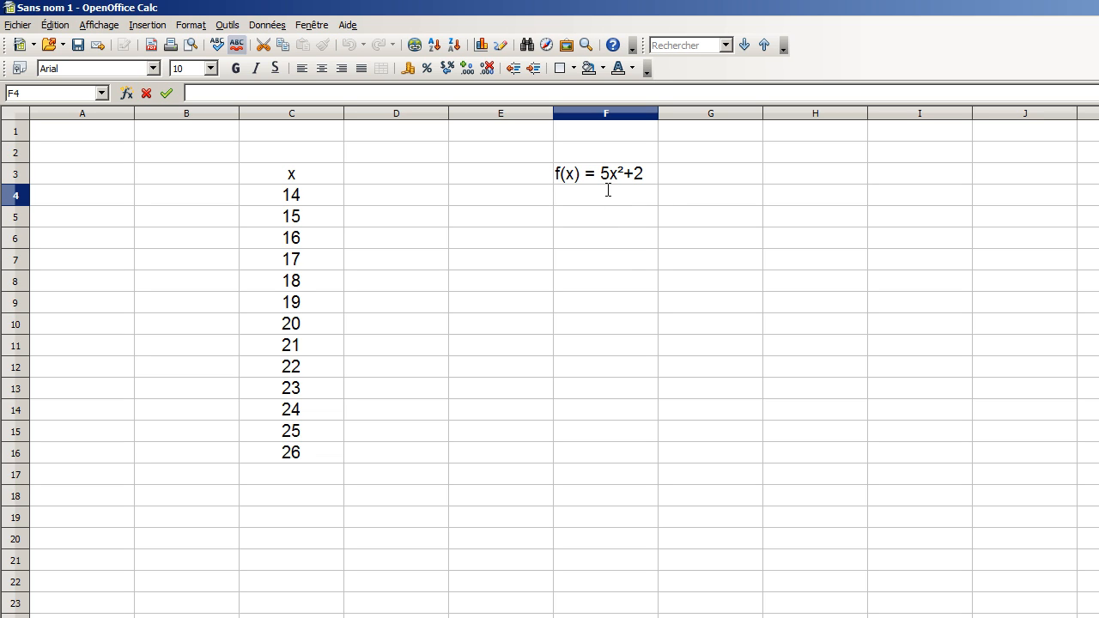
pyautogui.write('=')
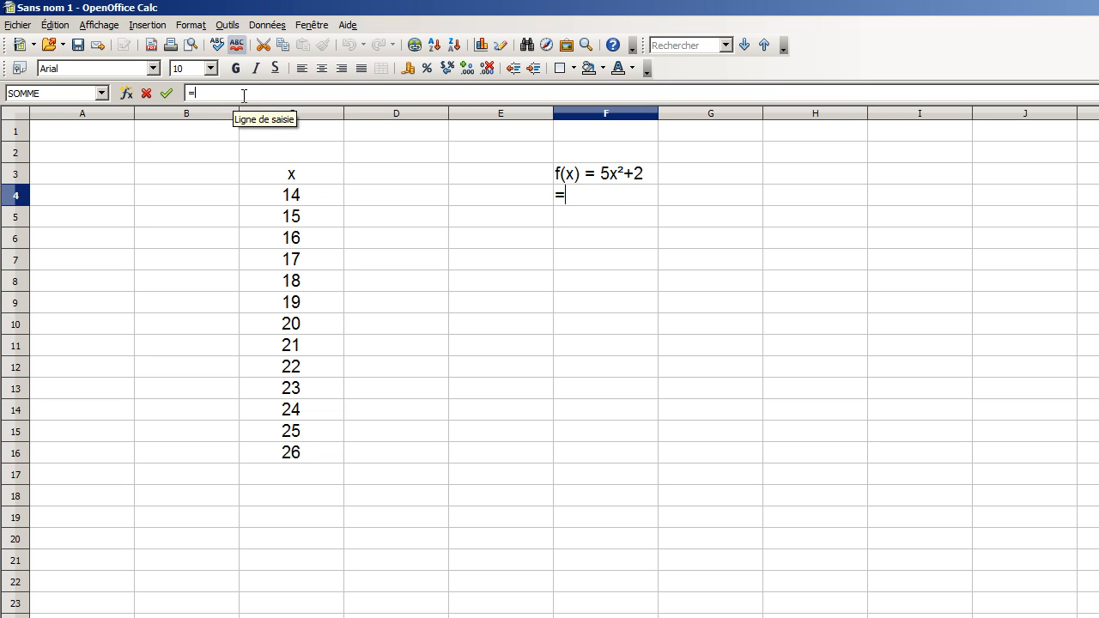
pyautogui.write('5')
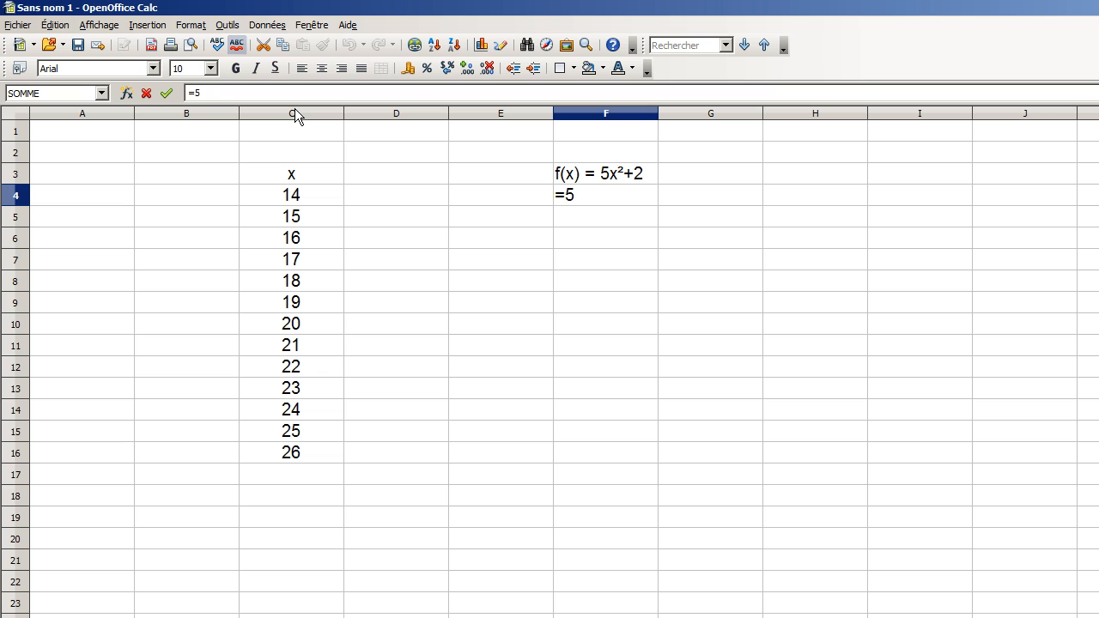
pyautogui.write('*')
pyautogui.click(303, 197)
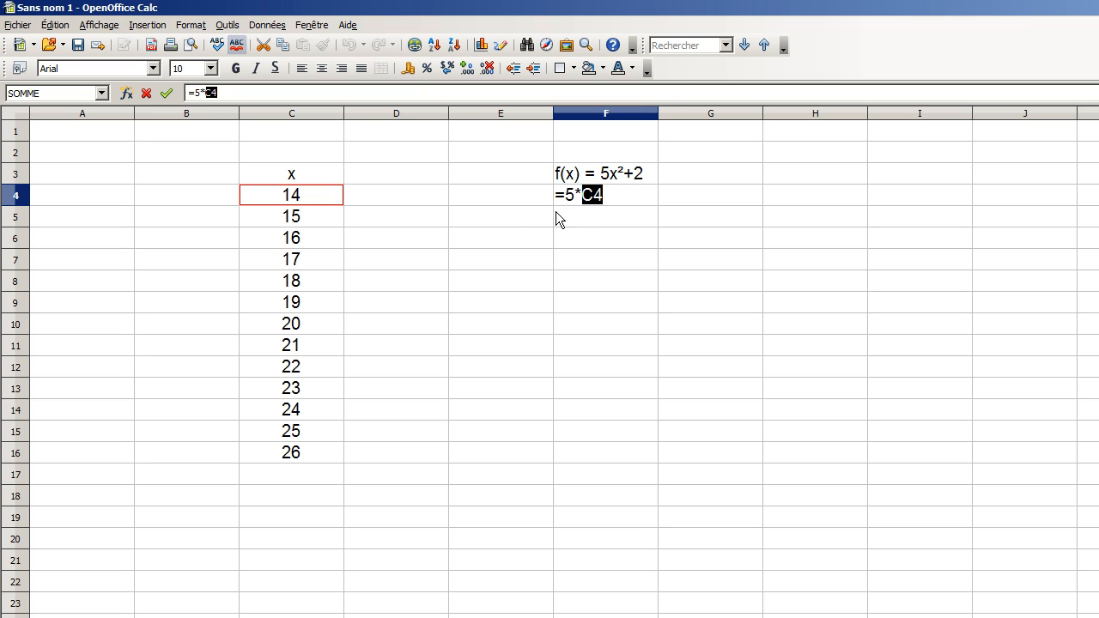
pyautogui.click(615, 202)
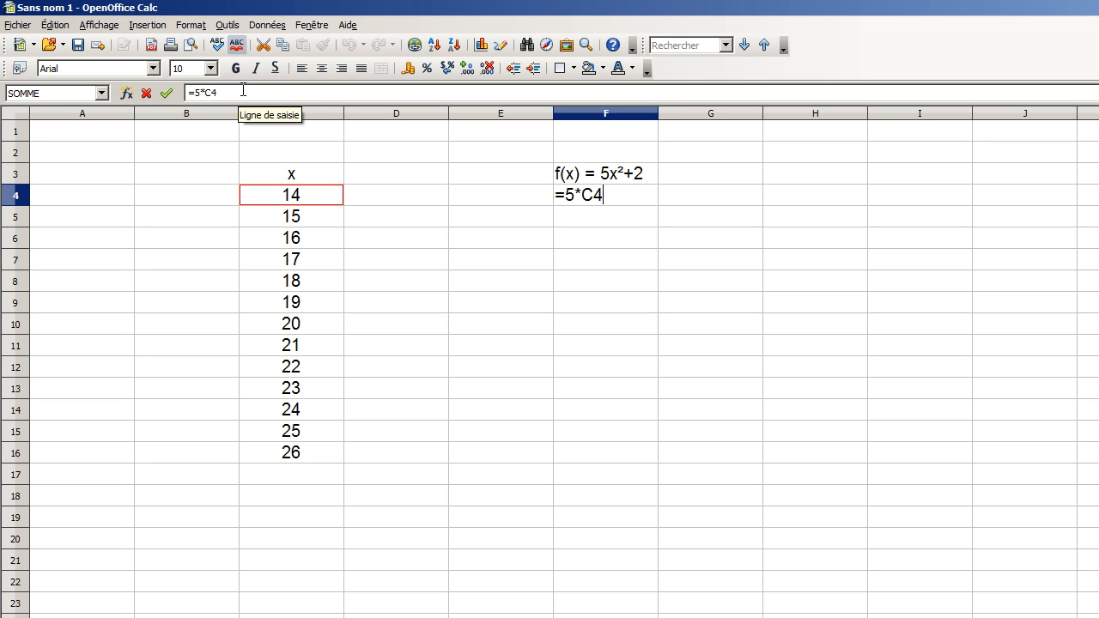
pyautogui.write('*')
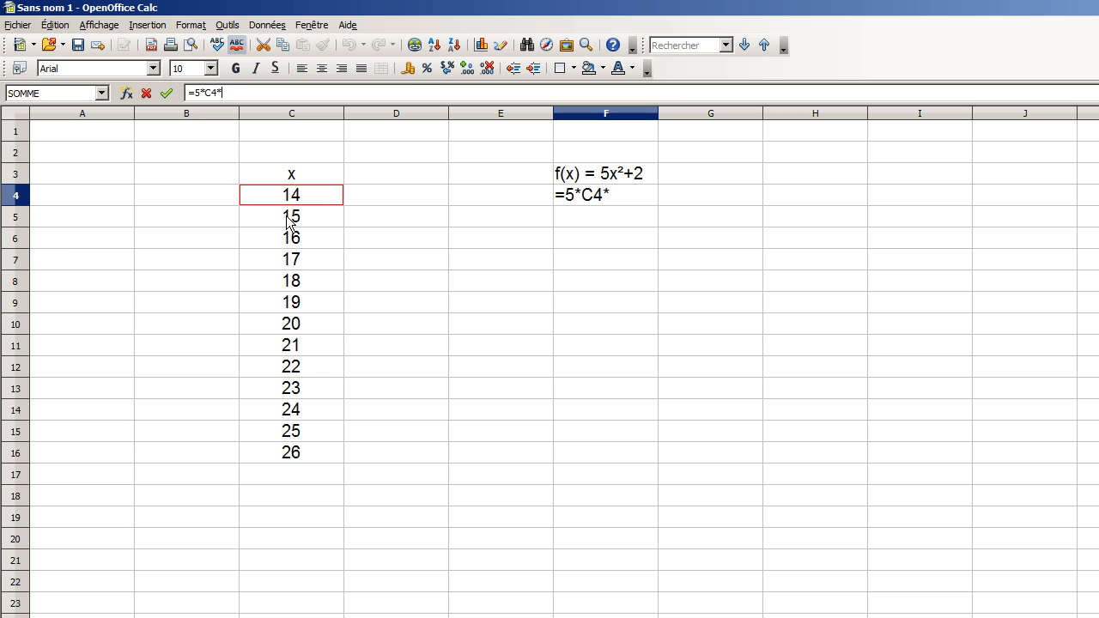
pyautogui.click(271, 194)
pyautogui.click(648, 201)
pyautogui.write('+2')
pyautogui.press('Return')
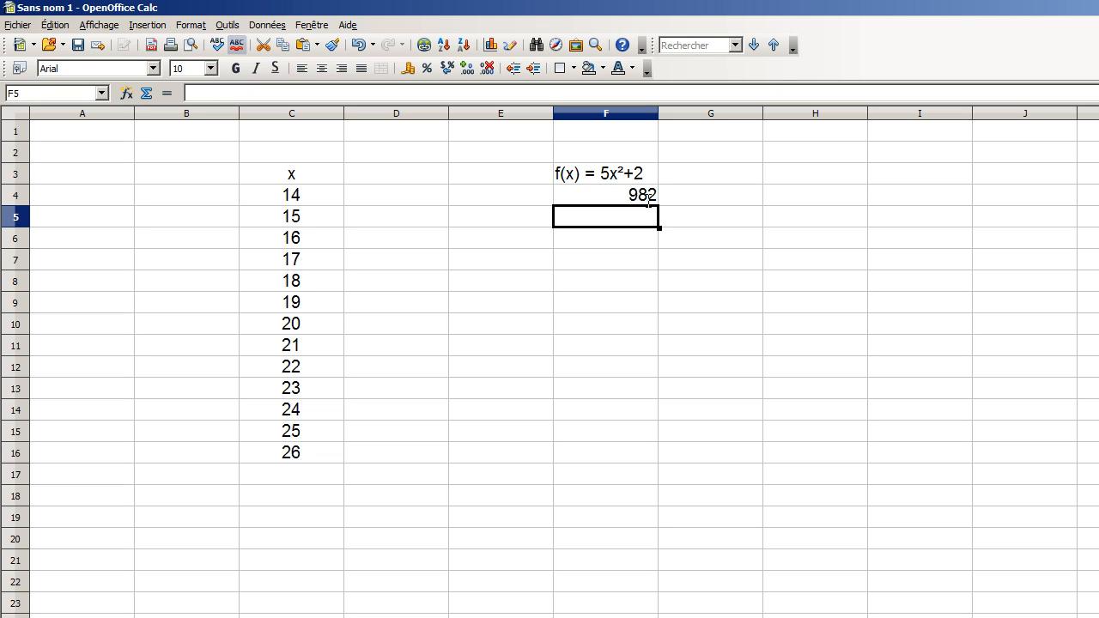
# Step: Fill the f(x) formula from cell F4 down to F16 and check the results against the x values
pyautogui.click(639, 199)
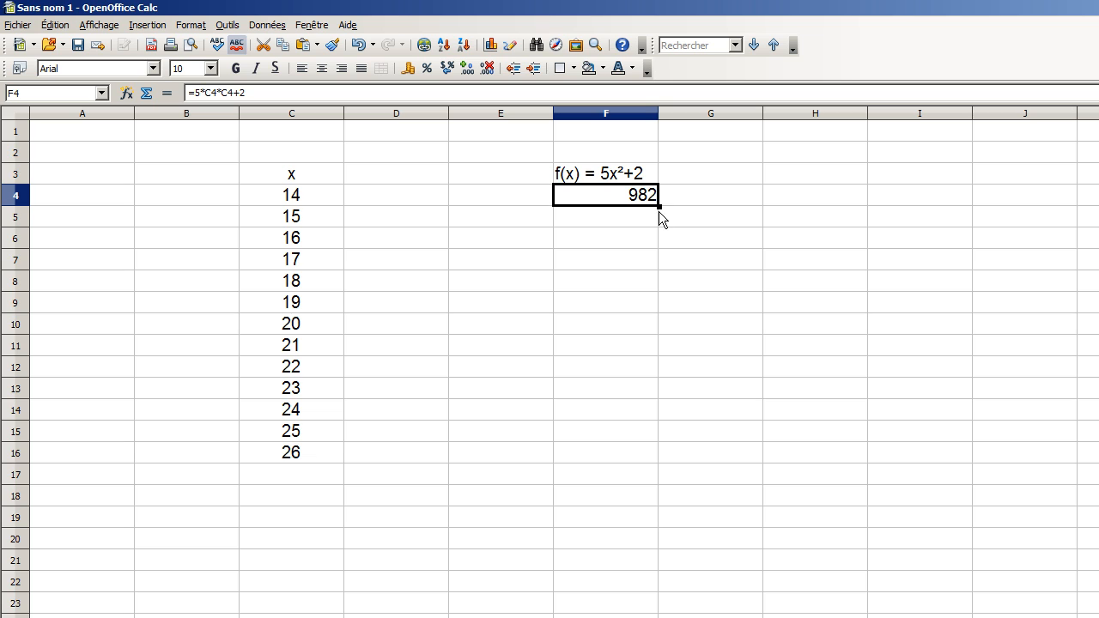
pyautogui.moveTo(658, 206); pyautogui.dragTo(640, 466)
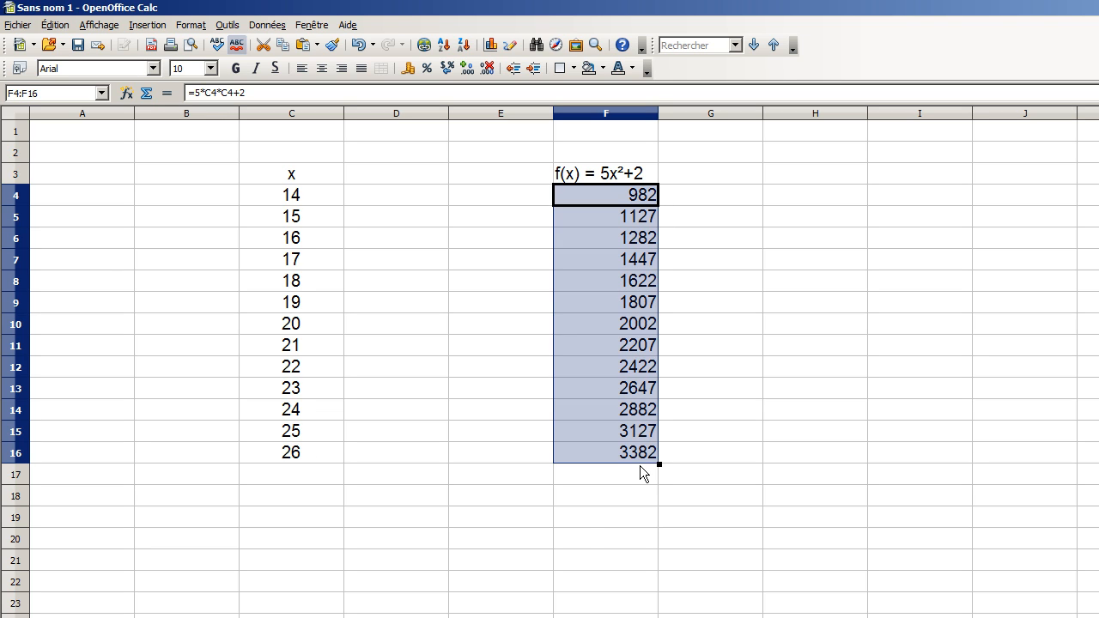
pyautogui.click(585, 496)
pyautogui.click(321, 196)
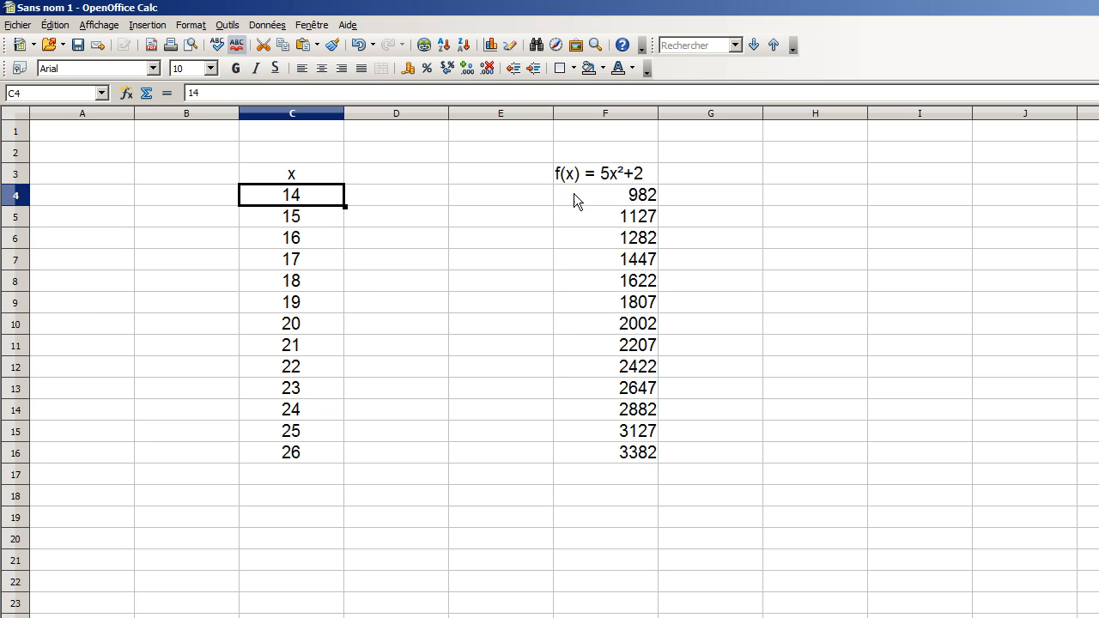
pyautogui.click(574, 194)
pyautogui.click(326, 220)
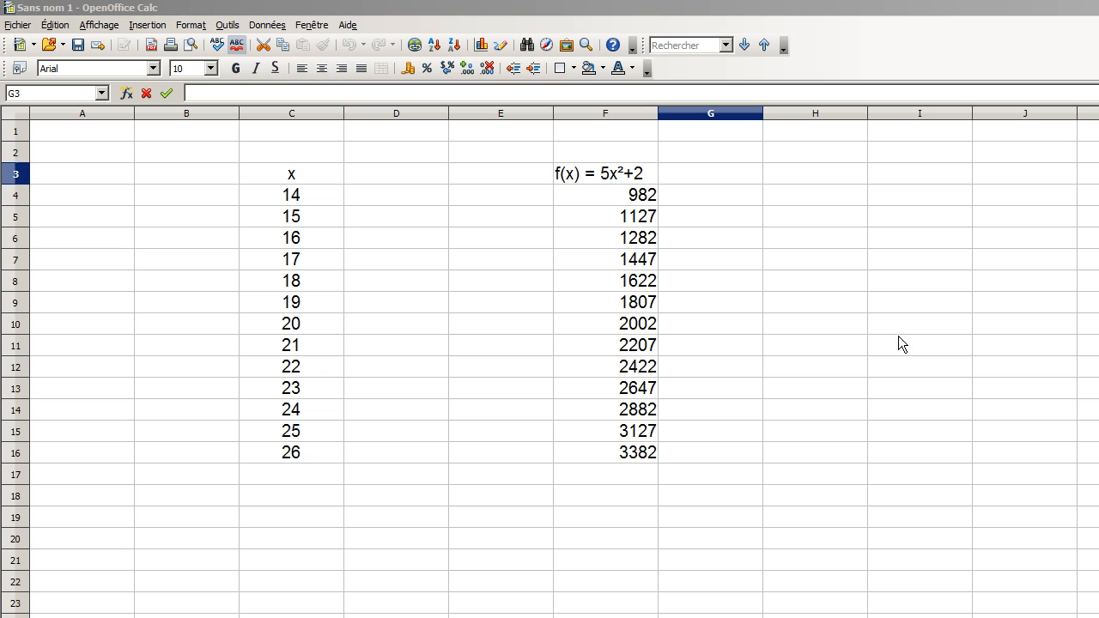
# Step: Rewrite the formula in cell F4 with a power instead of the repeated product, as =5*C4^2+2
pyautogui.click(616, 193)
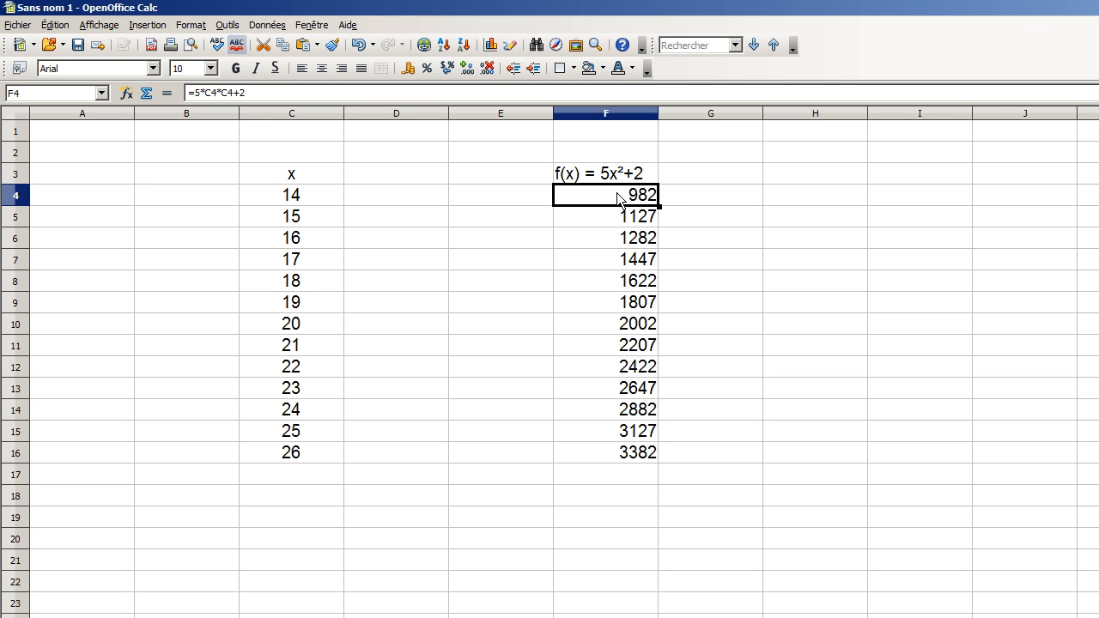
pyautogui.doubleClick(617, 198)
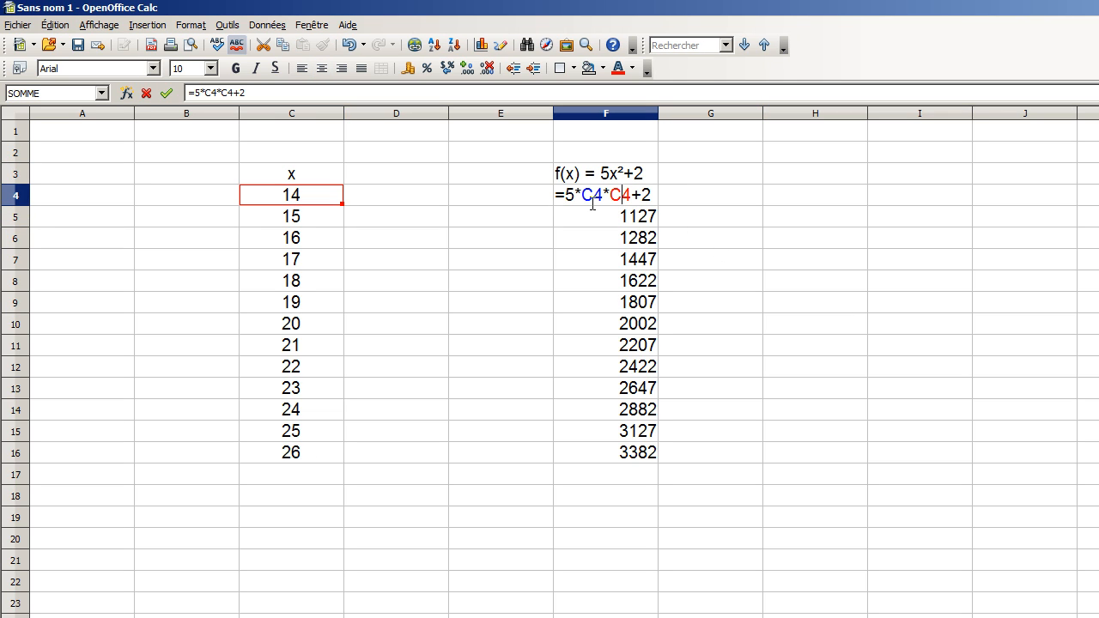
pyautogui.moveTo(633, 196); pyautogui.dragTo(610, 199)
pyautogui.press('BackSpace')
pyautogui.press('BackSpace')
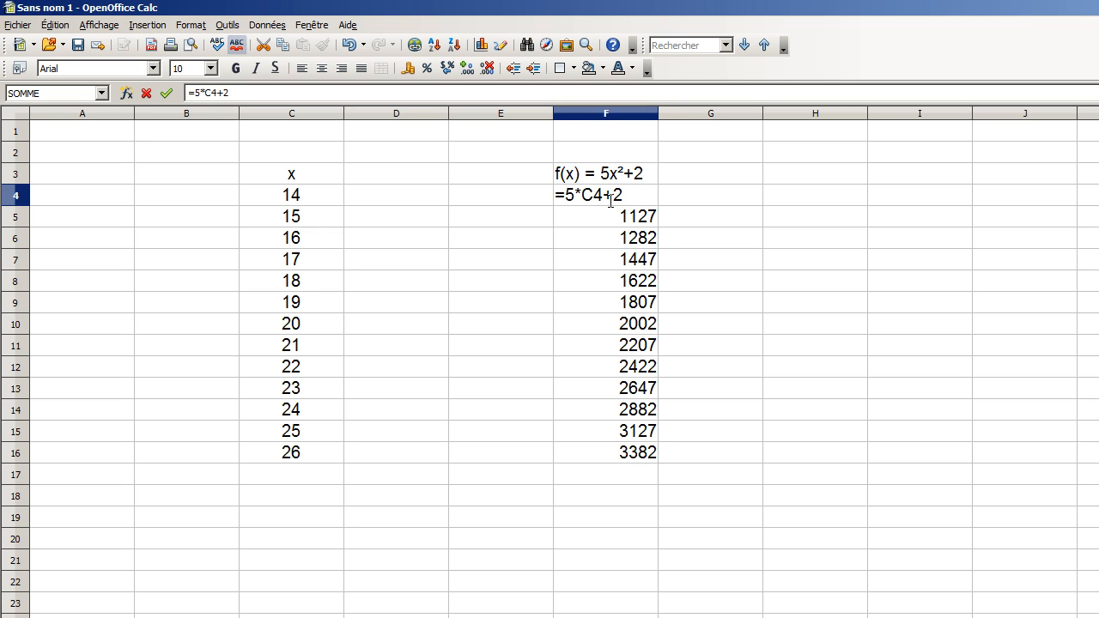
pyautogui.write('^2')
pyautogui.click(648, 199)
pyautogui.press('Return')
pyautogui.click(650, 199)
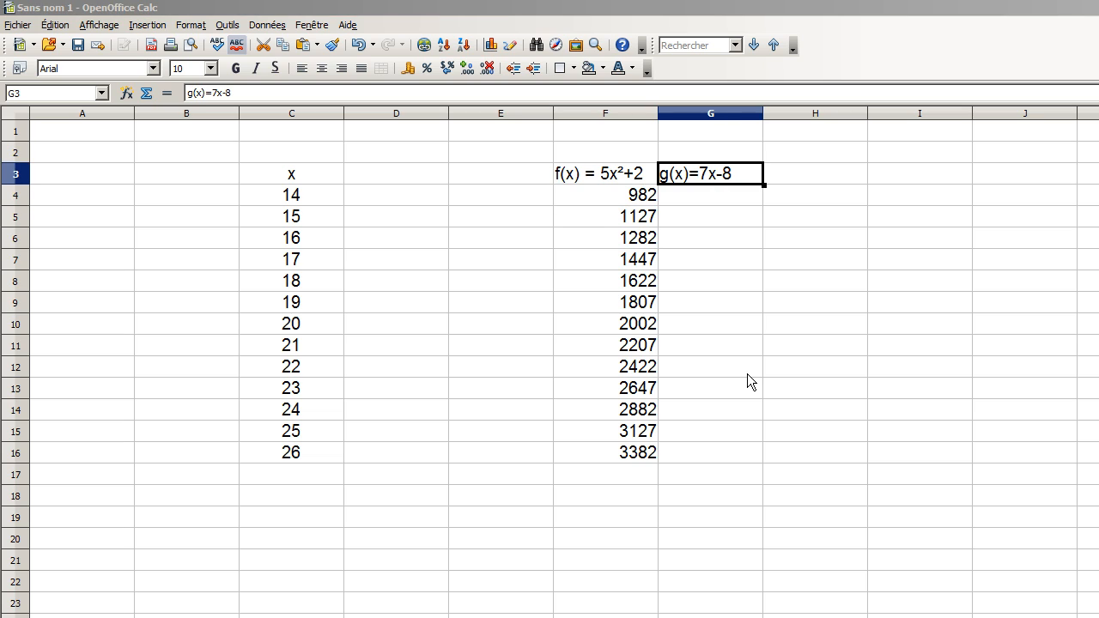
# Step: Enter the formula =7*C4-8 in cell G4, below the g(x)=7x-8 header
pyautogui.click(726, 196)
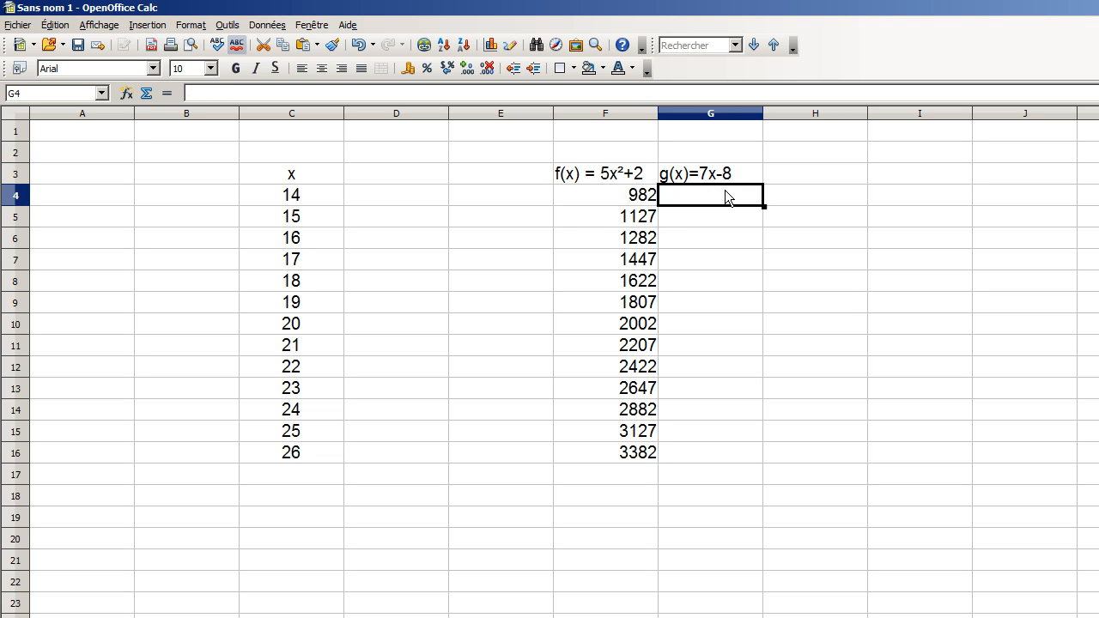
pyautogui.click(717, 174)
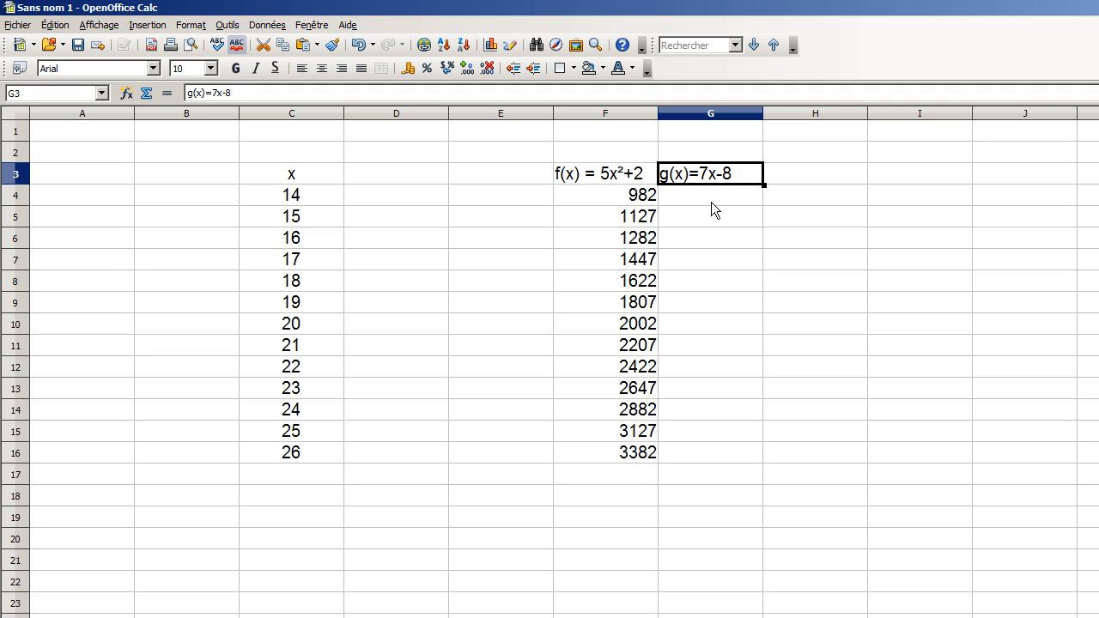
pyautogui.click(711, 198)
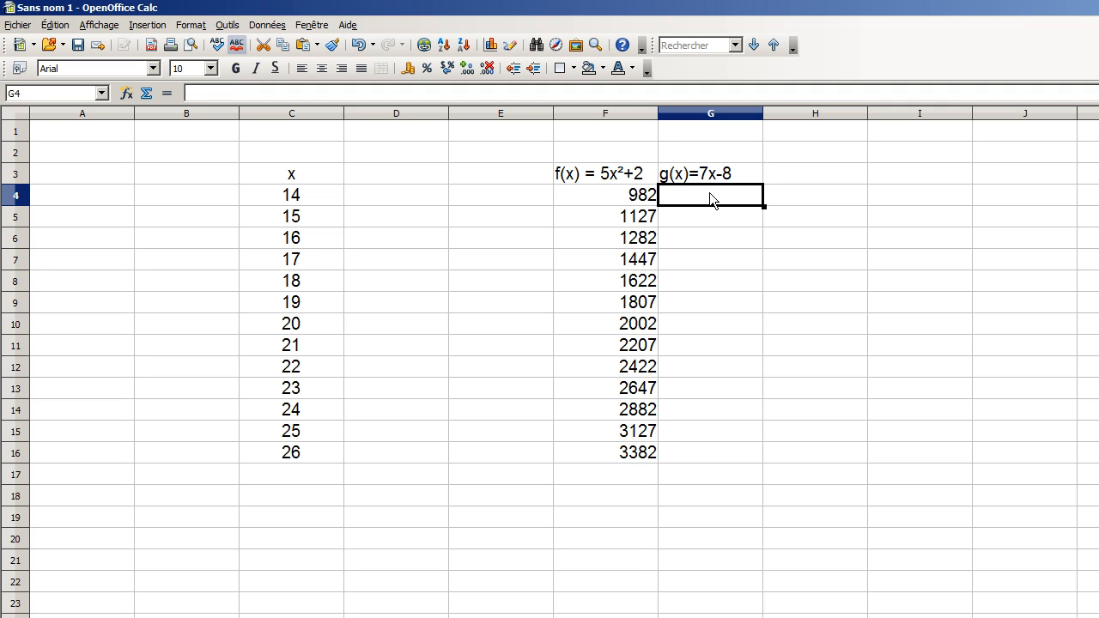
pyautogui.write('=')
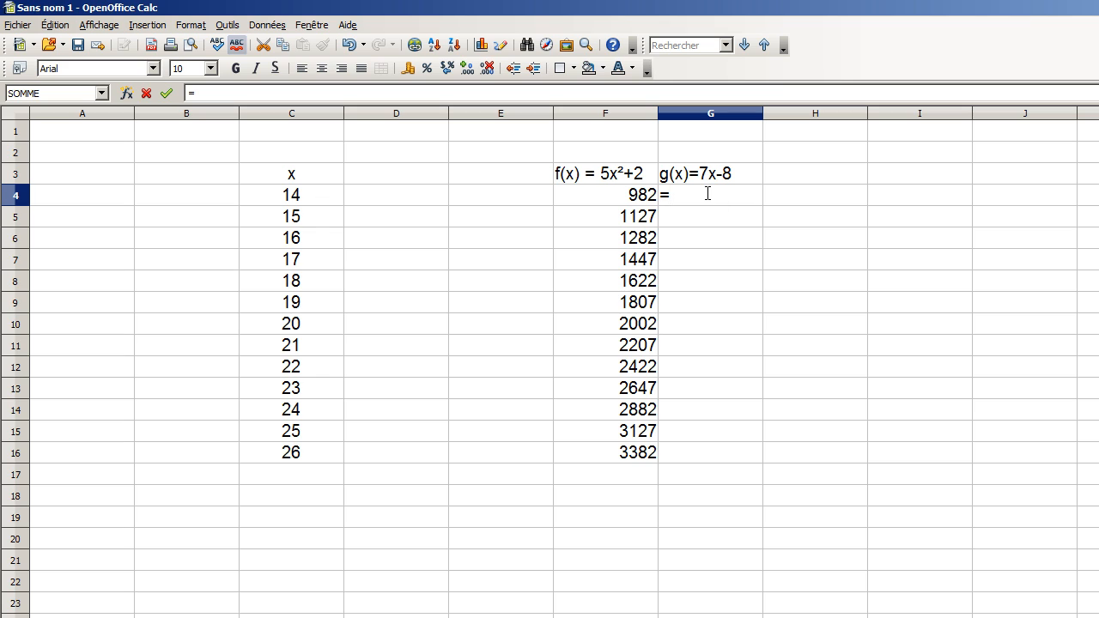
pyautogui.write('7*')
pyautogui.click(297, 193)
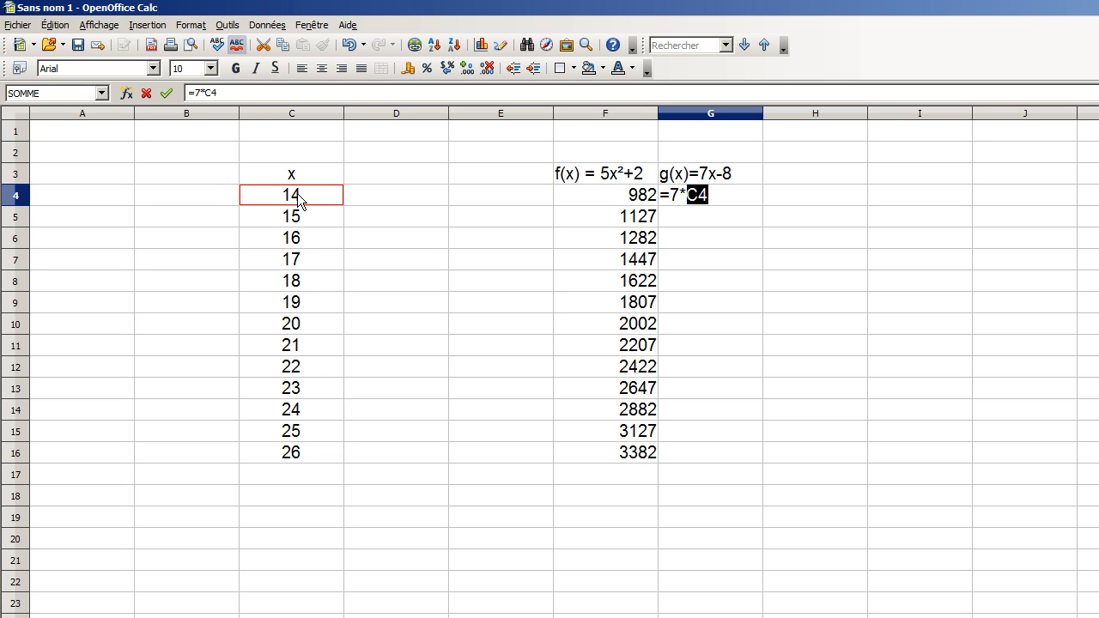
pyautogui.click(728, 199)
pyautogui.write('-8')
pyautogui.press('Return')
# Step: Fill the g(x) formula from cell G4 down to G16
pyautogui.click(747, 195)
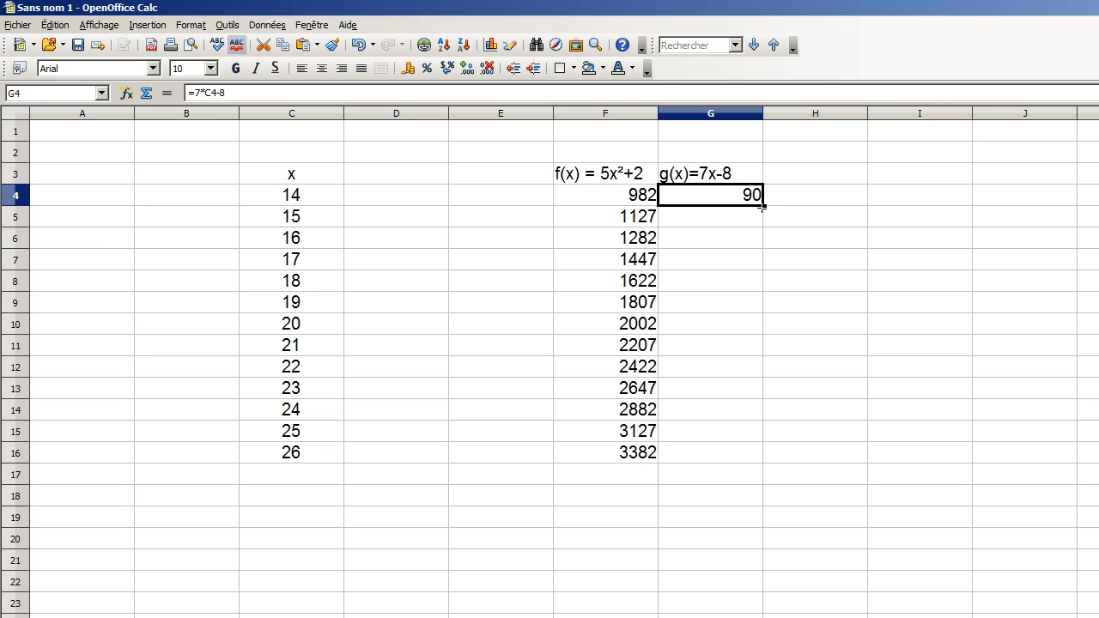
pyautogui.moveTo(763, 207); pyautogui.dragTo(748, 465)
pyautogui.click(805, 431)
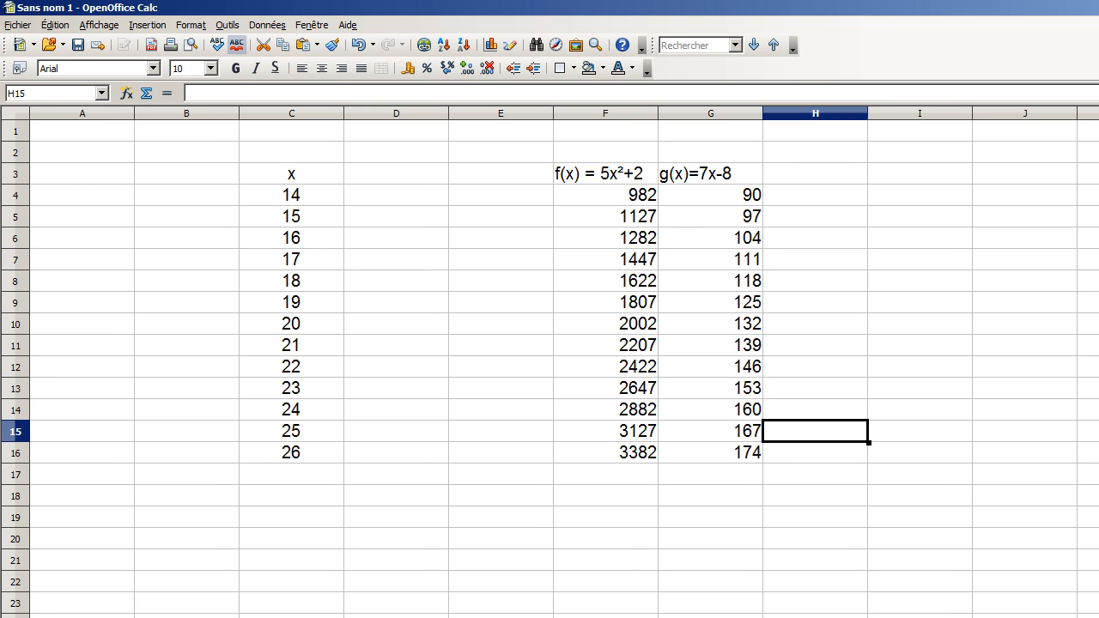